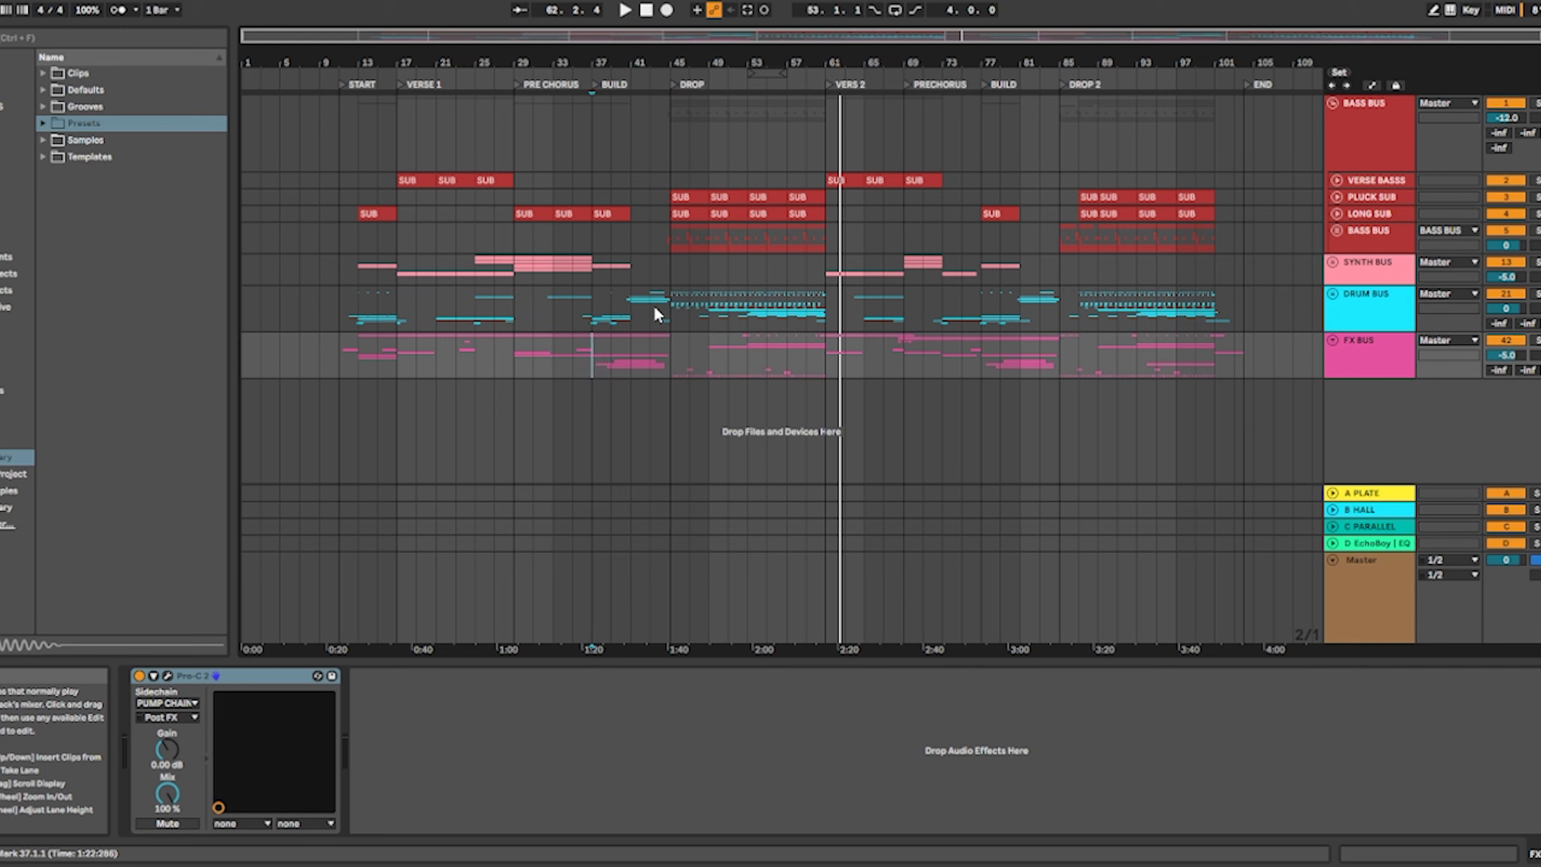
Mark out the DROP section in the arrangement and zoom in on bars 45 to 61
left_click_drag(339, 355, 1254, 213)
left_click(1254, 213)
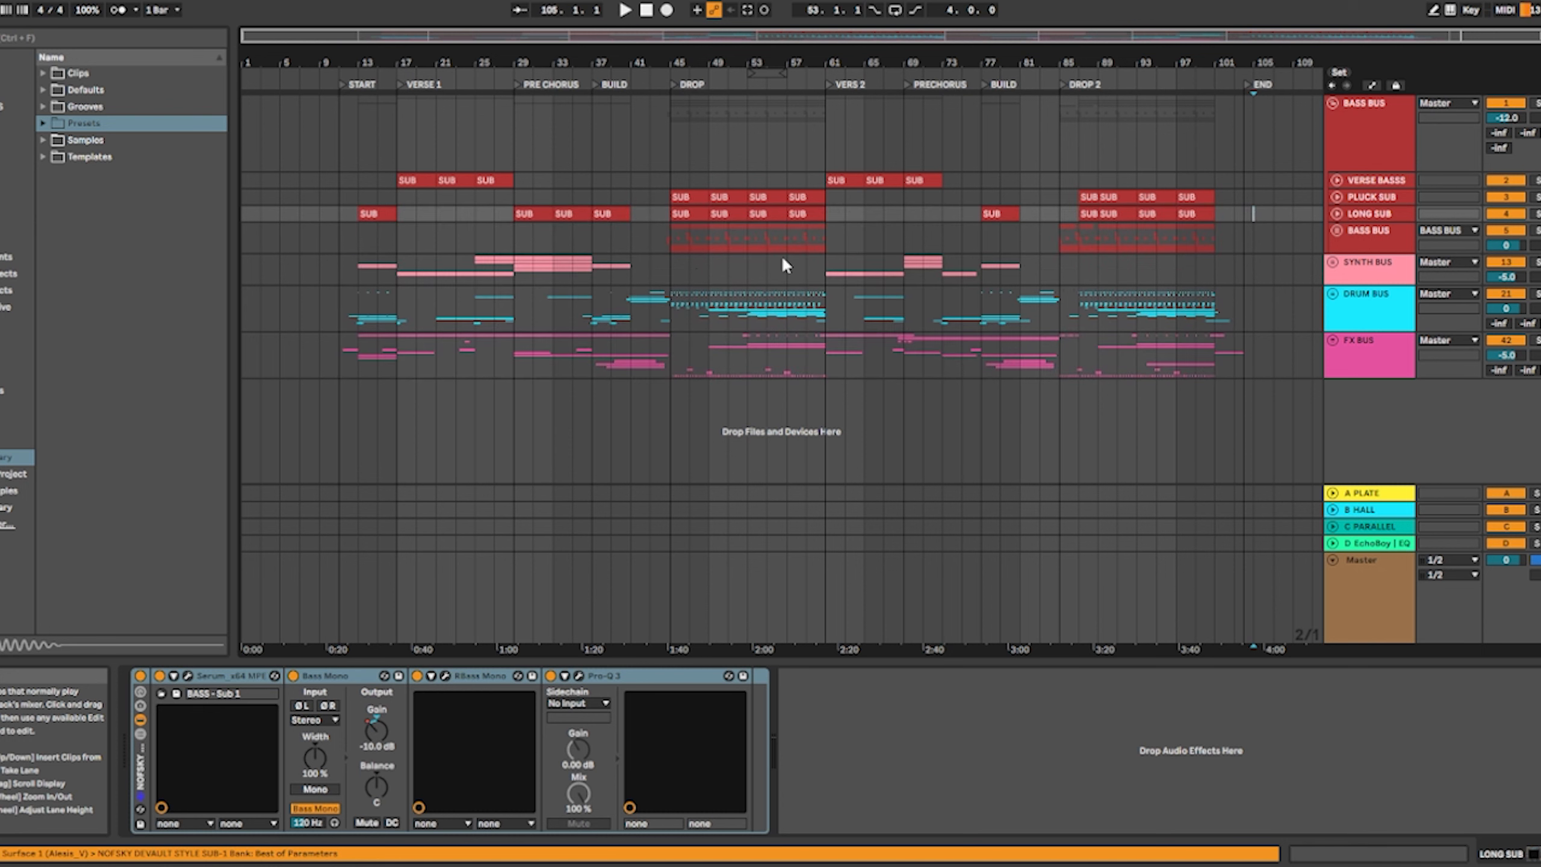
left_click_drag(672, 285, 829, 203)
left_click(708, 268)
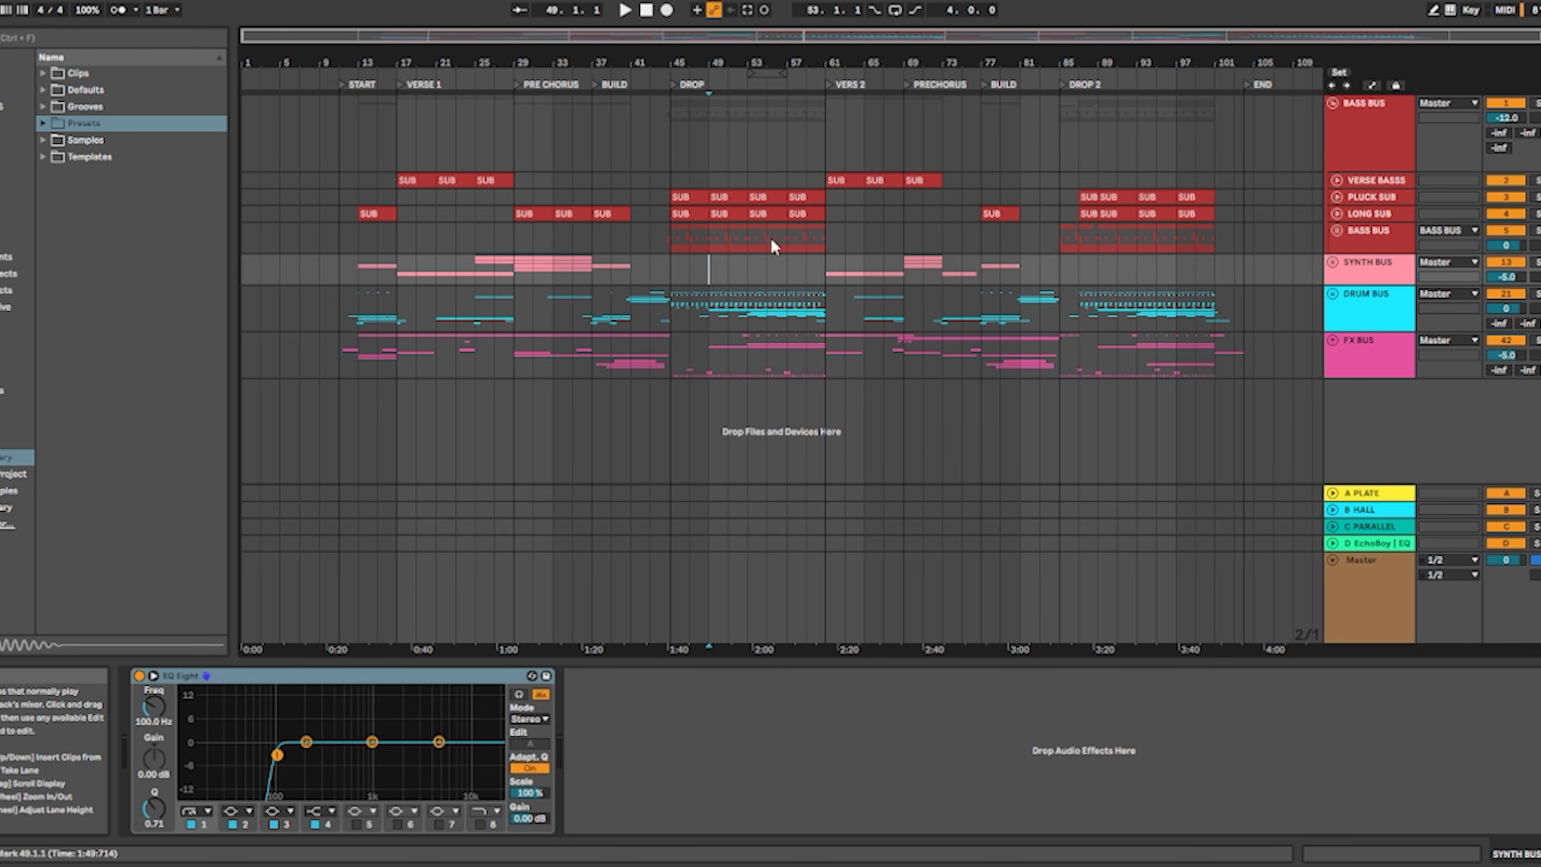
scroll(753, 237, "up", 10)
scroll(795, 231, "down", 5)
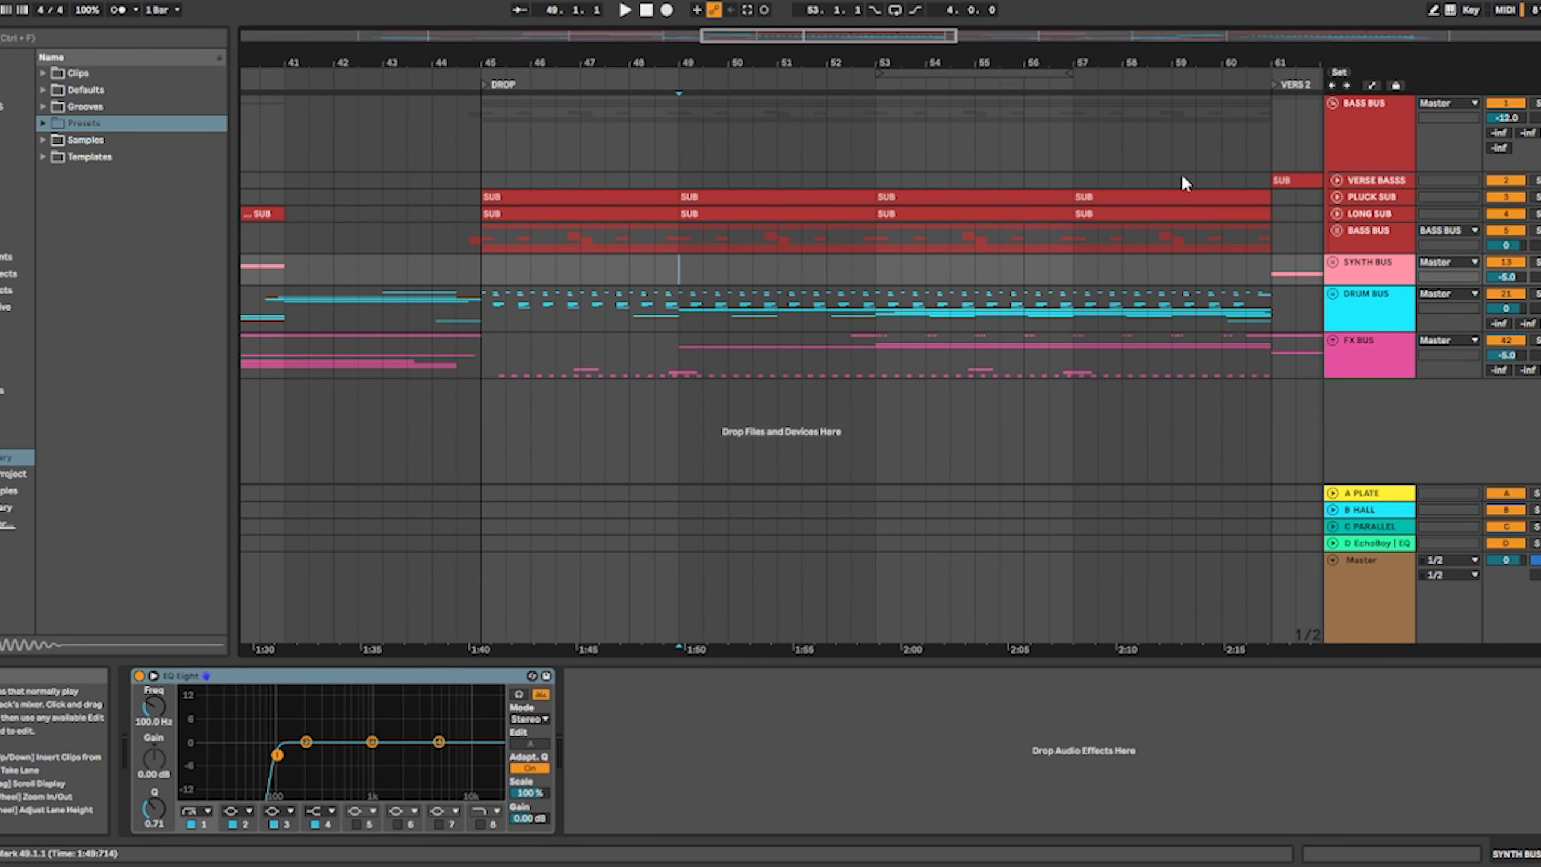
Unfold the PLUCK SUB and LONG SUB tracks and briefly show the tracks inside the nested BASS BUS group
left_click(1336, 198)
left_click(1337, 274)
scroll(1339, 311, "down", 1)
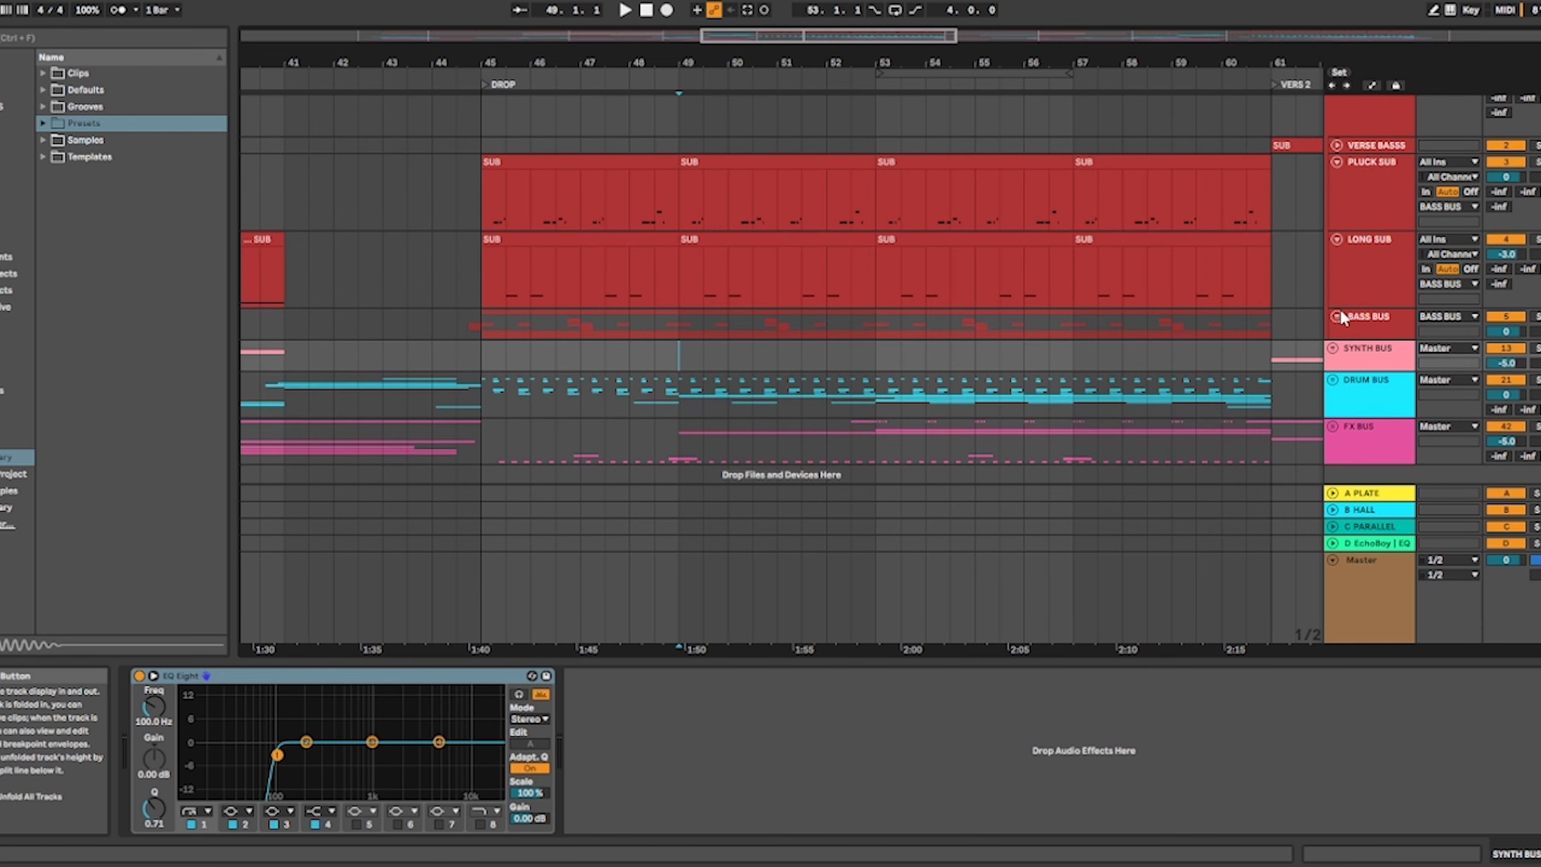
left_click(1339, 313)
scroll(1339, 313, "down", 2)
scroll(1359, 251, "up", 1)
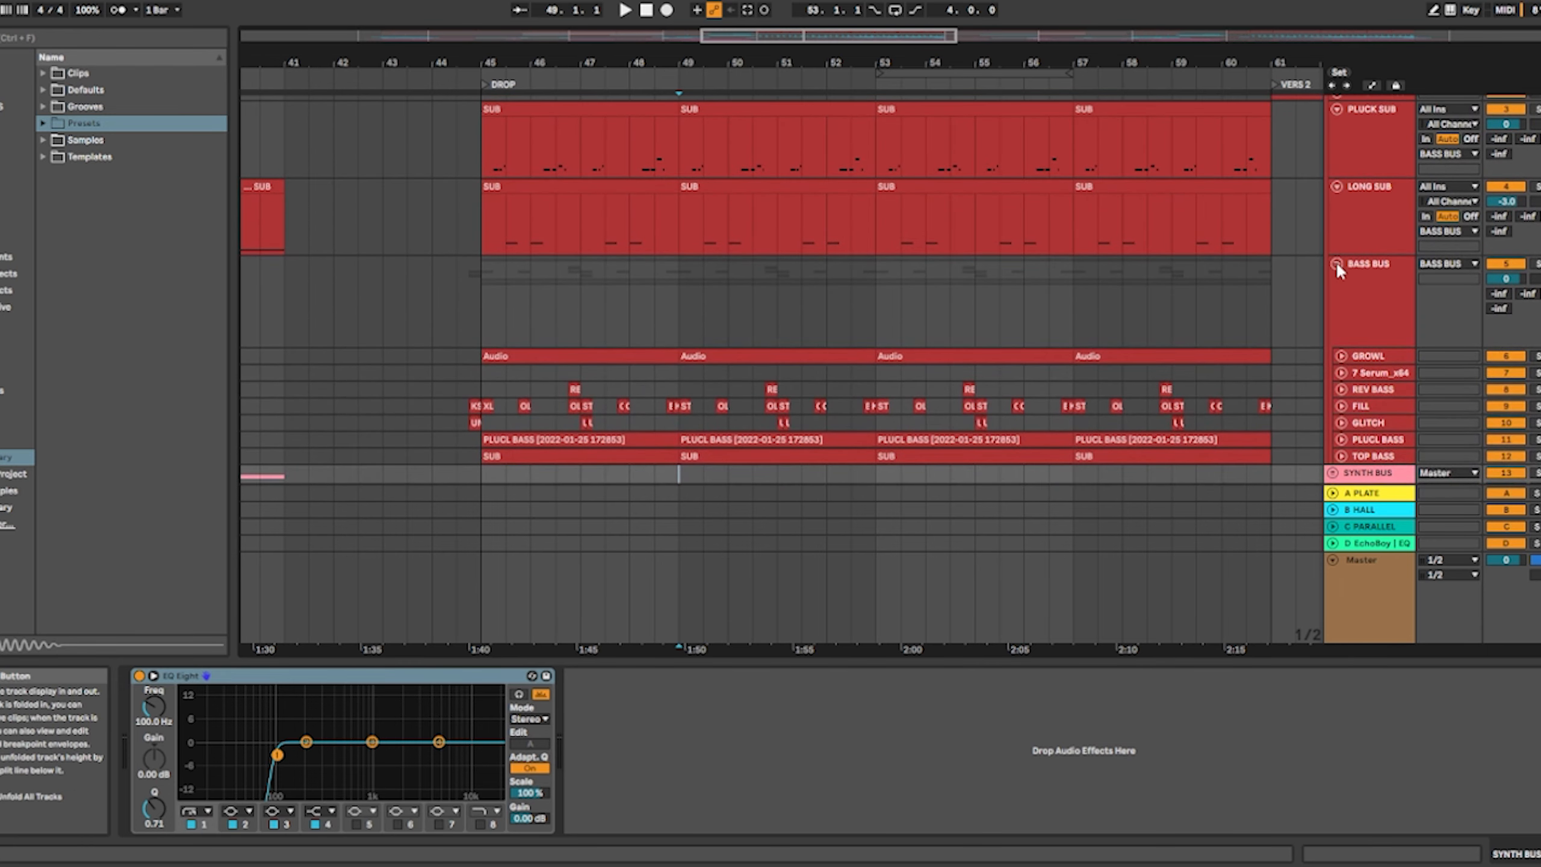
left_click(1336, 263)
Deactivate the nested BASS BUS, SYNTH BUS, DRUM BUS and FX BUS so only the sub tracks play
left_click(1498, 297)
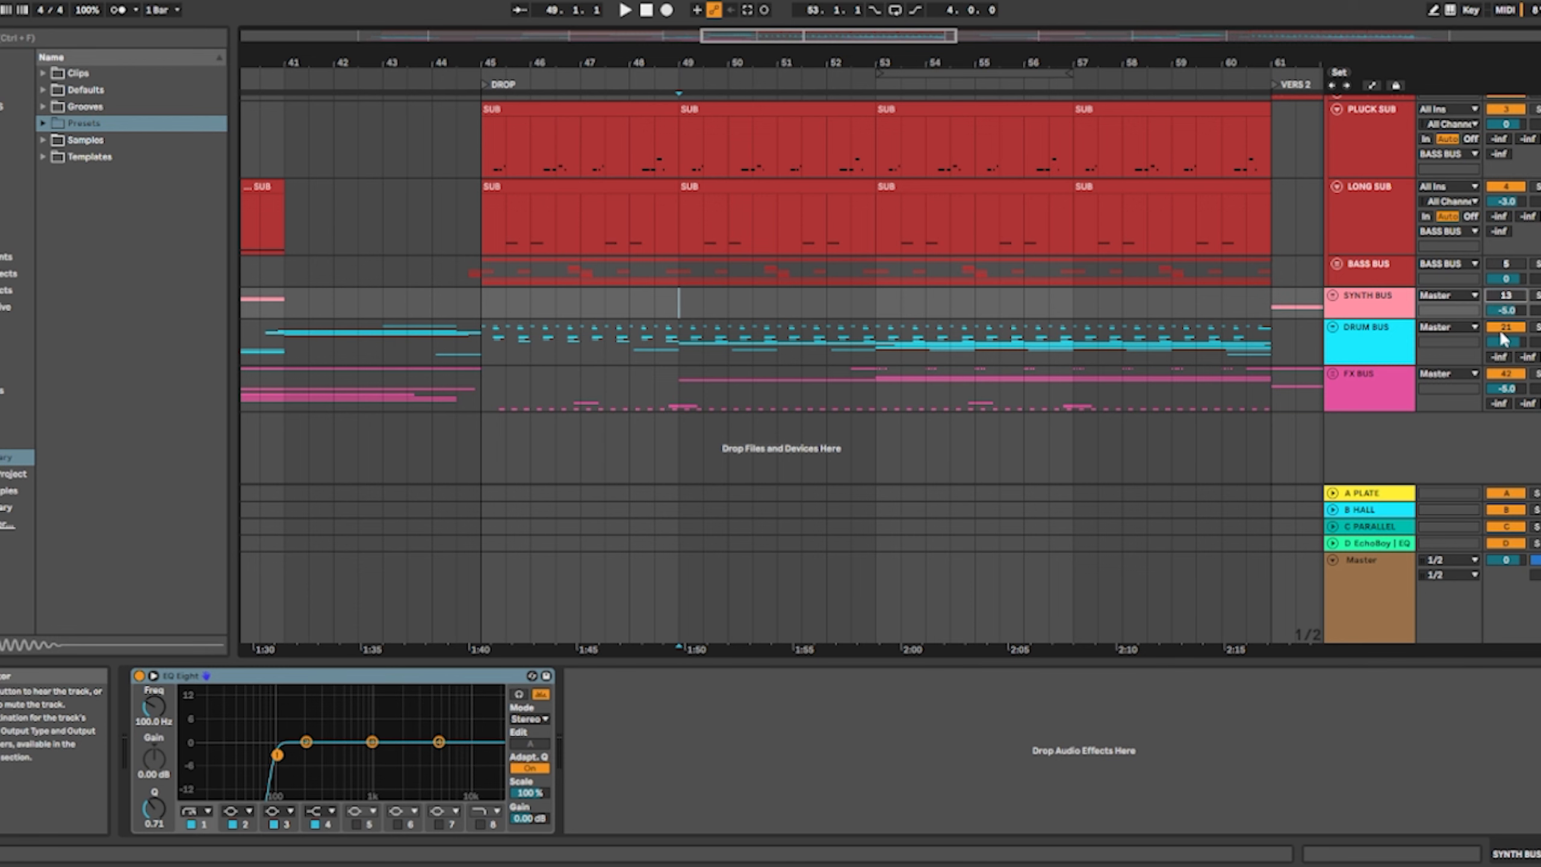
left_click(1499, 330)
left_click(1503, 371)
scroll(971, 307, "up", 2)
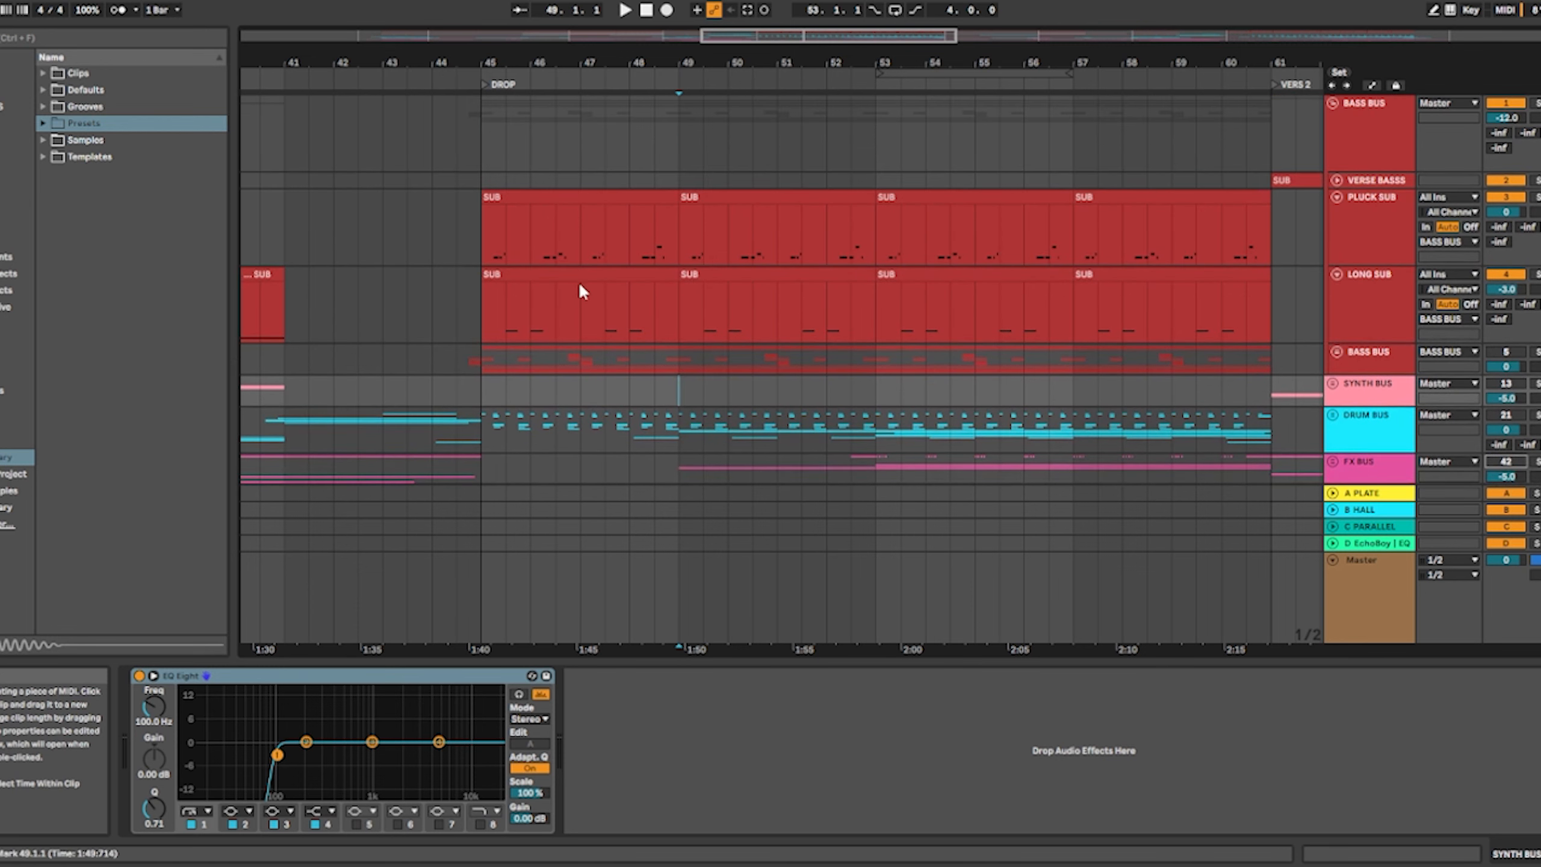
Highlight the first LONG SUB note at 45.3 and the first PLUCK SUB notes at 45.2 in the drop
left_click(493, 298)
scroll(494, 298, "up", 5)
left_click_drag(560, 328, 617, 329)
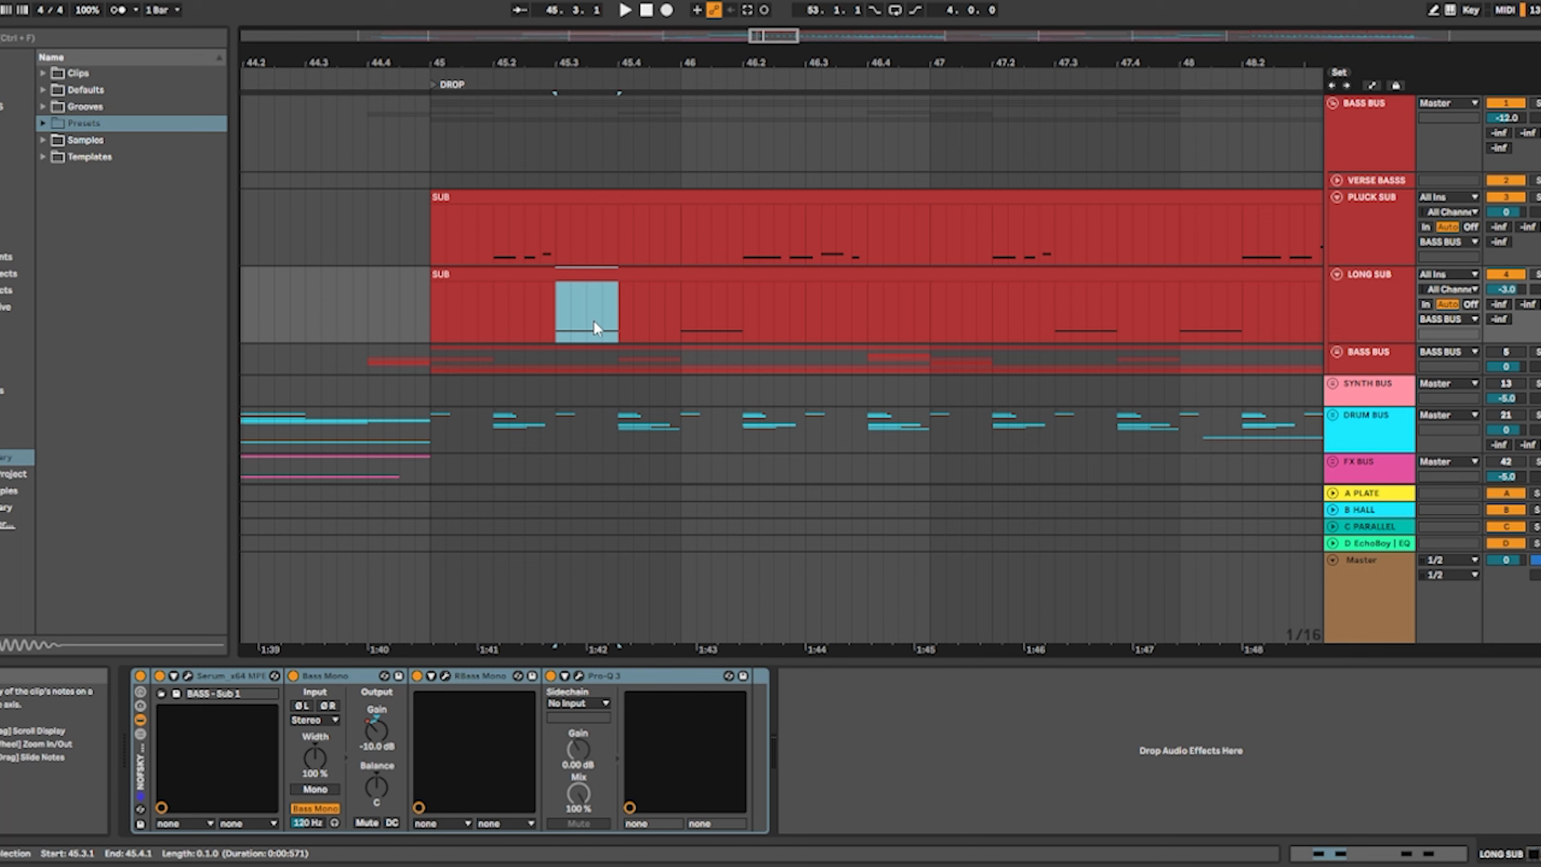
left_click_drag(495, 233, 555, 234)
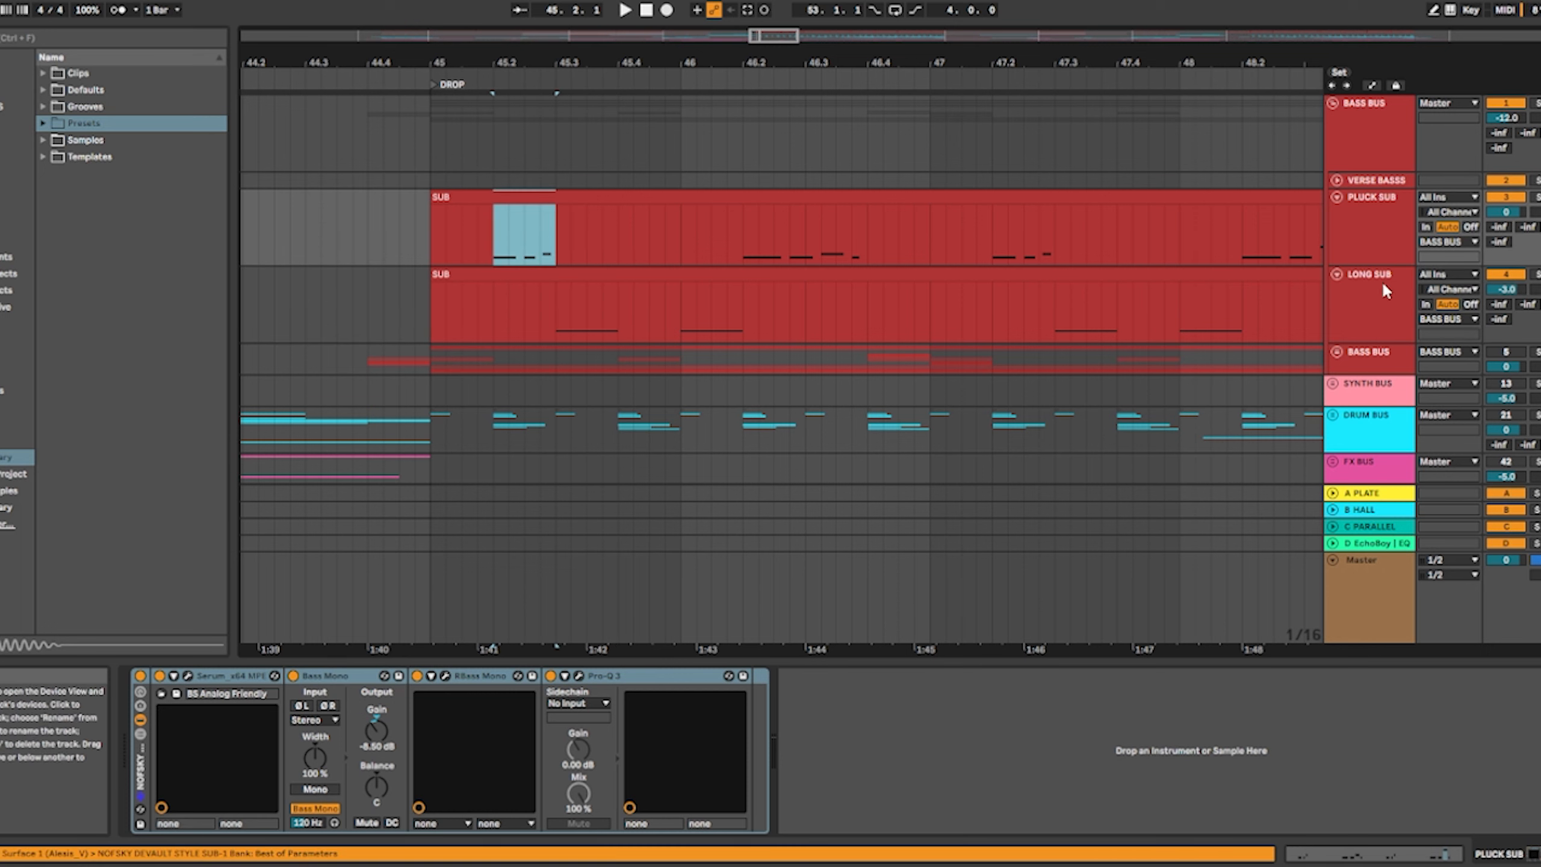
Examine the Serum patch on the PLUCK SUB track and close its window
left_click(1358, 242)
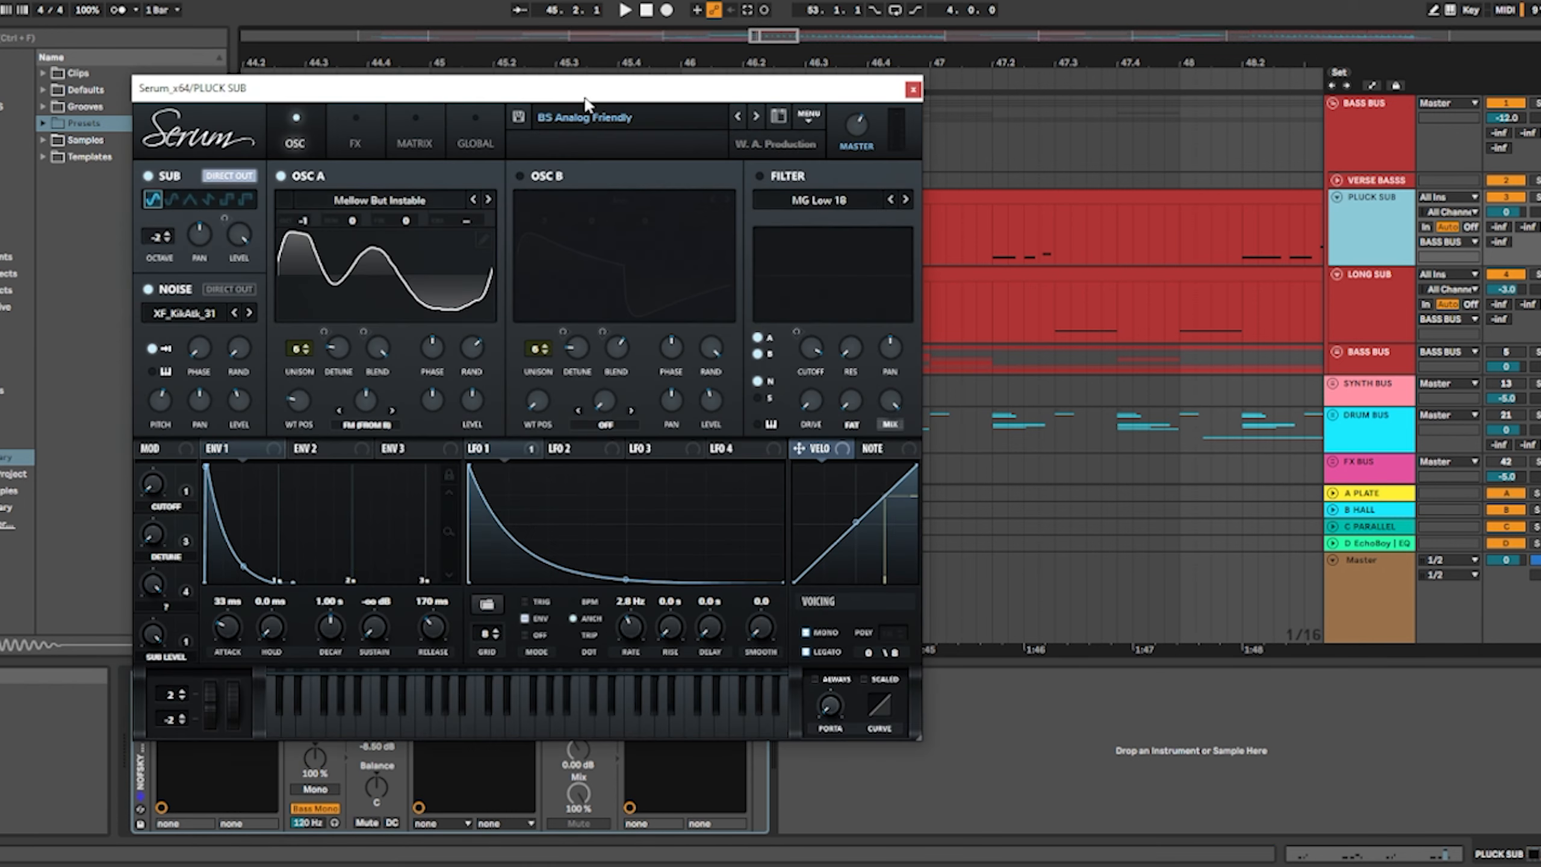
left_click_drag(582, 100, 557, 139)
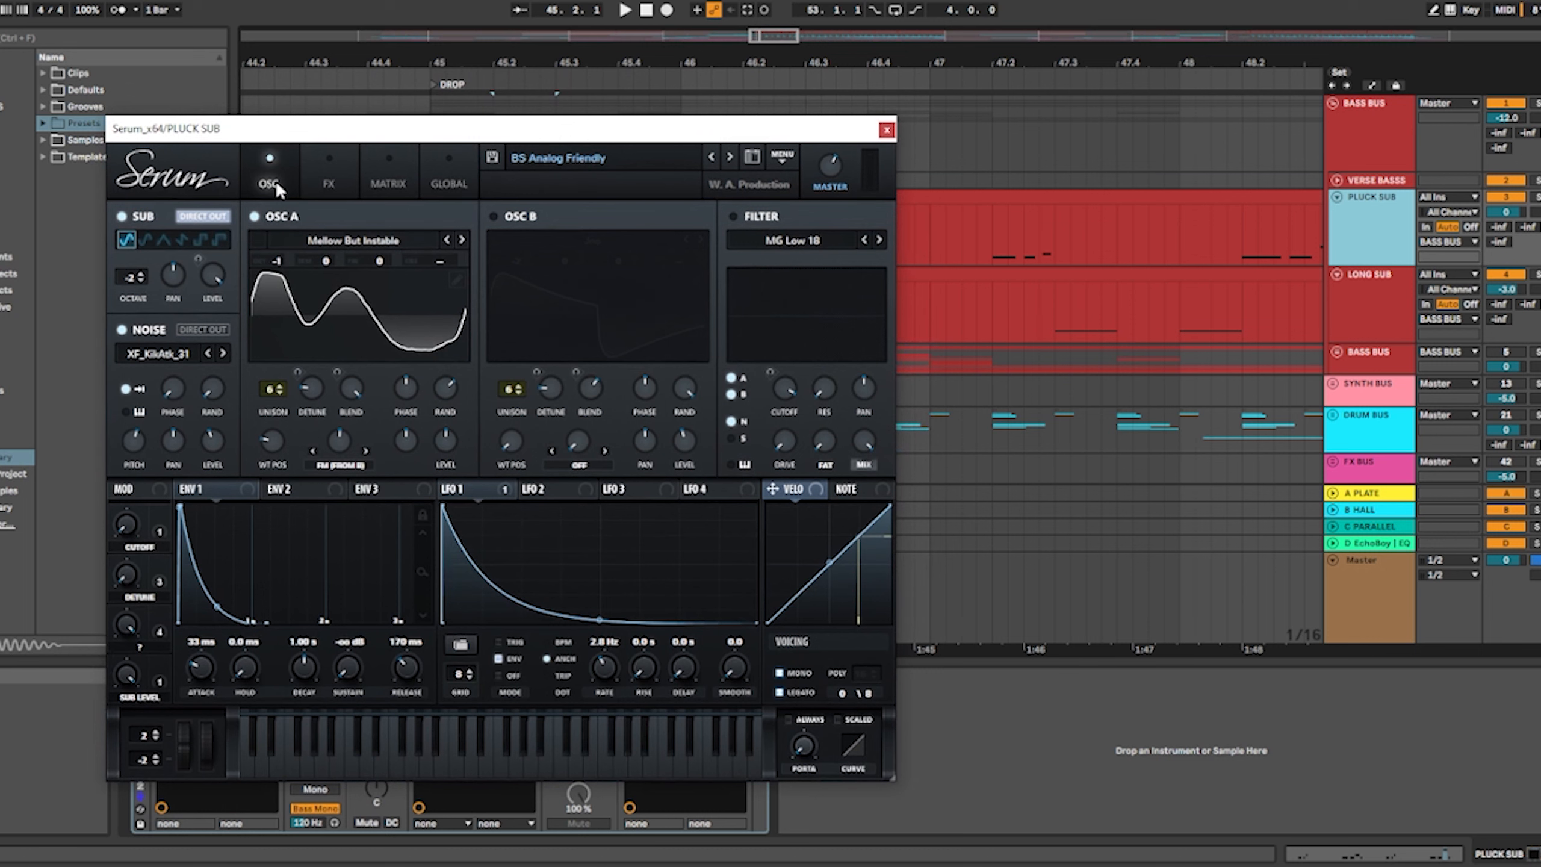
left_click(887, 130)
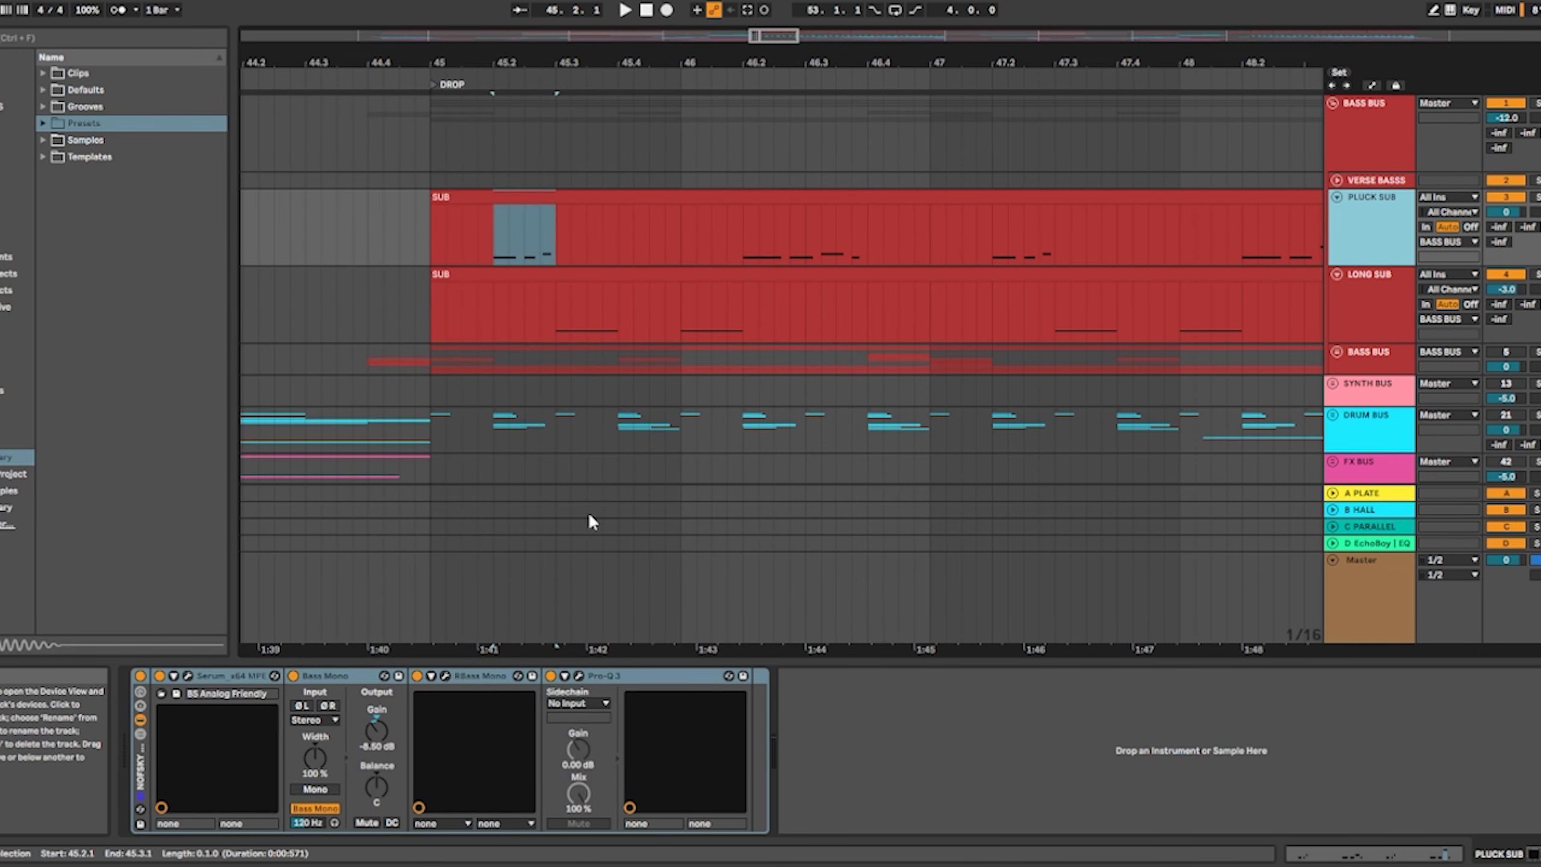
Inspect the RBass Mono and Pro-Q 3 settings on the PLUCK SUB track, closing each plug-in window
left_click(446, 675)
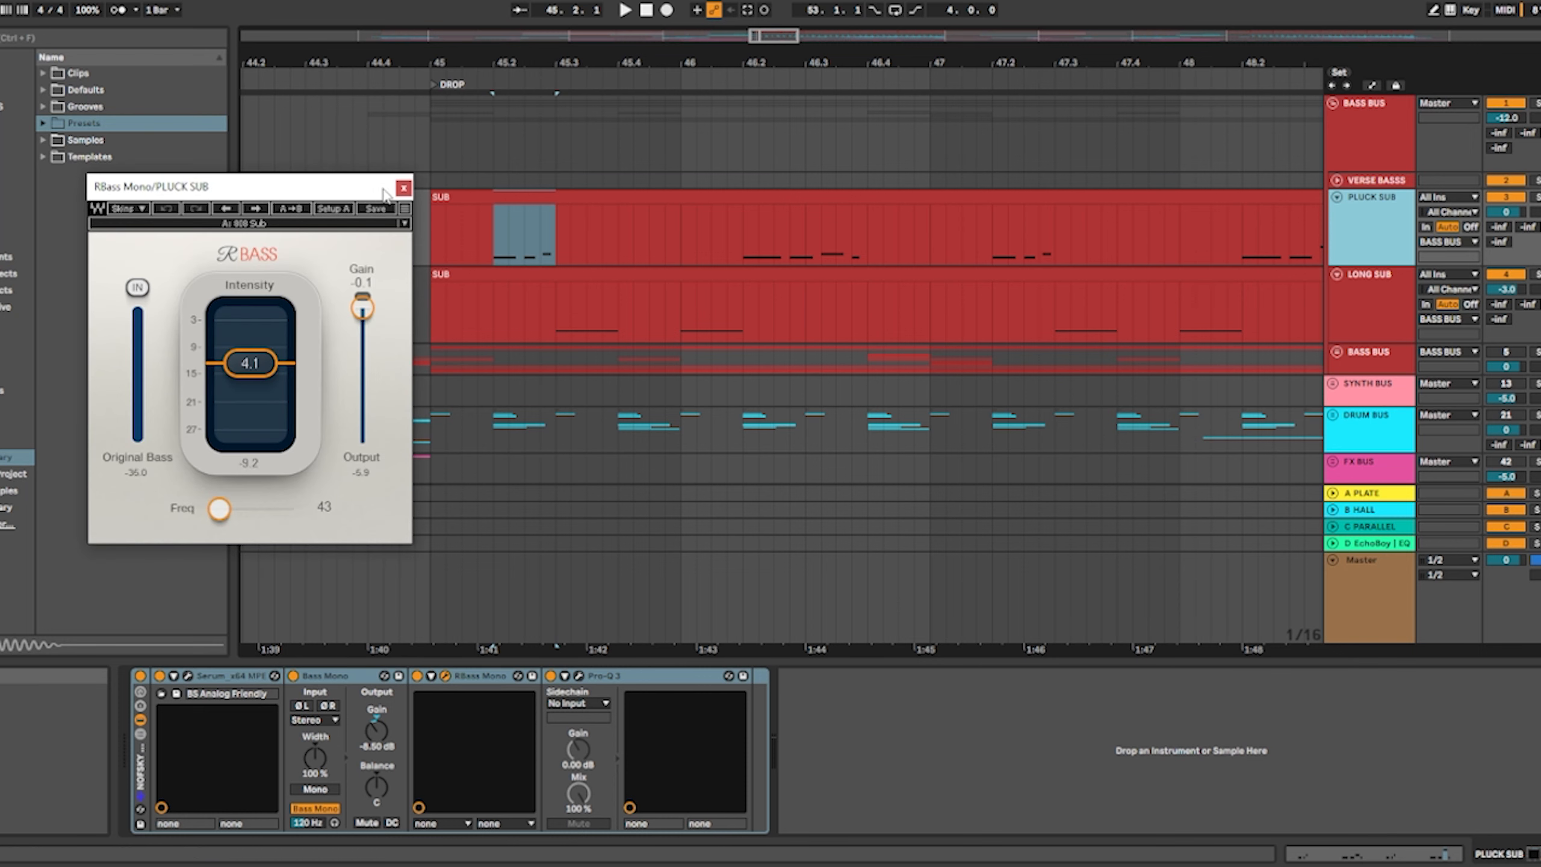
left_click(401, 193)
left_click(580, 675)
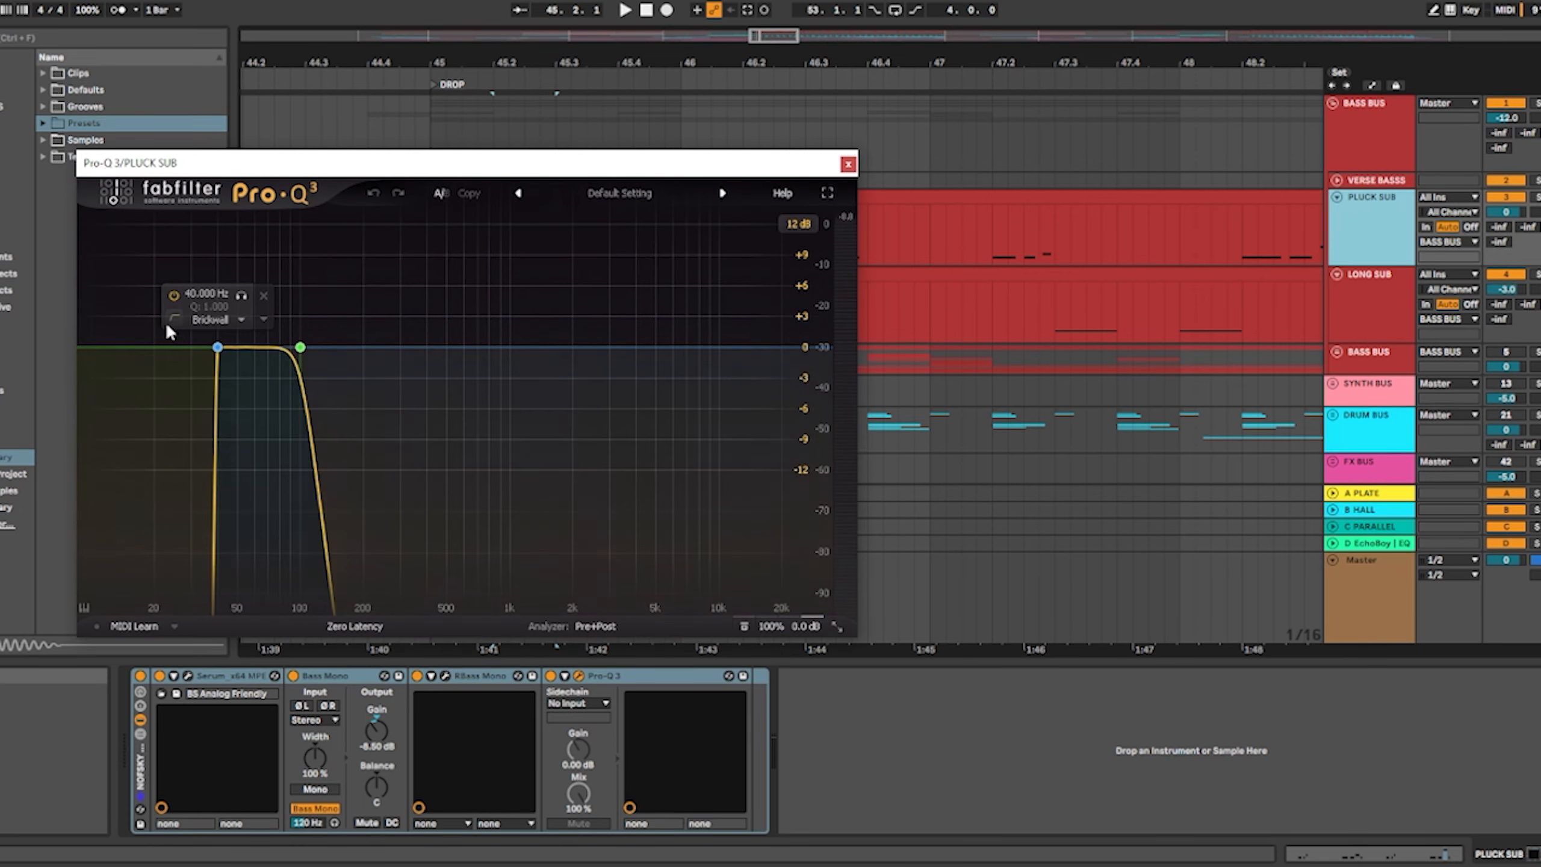
left_click(849, 165)
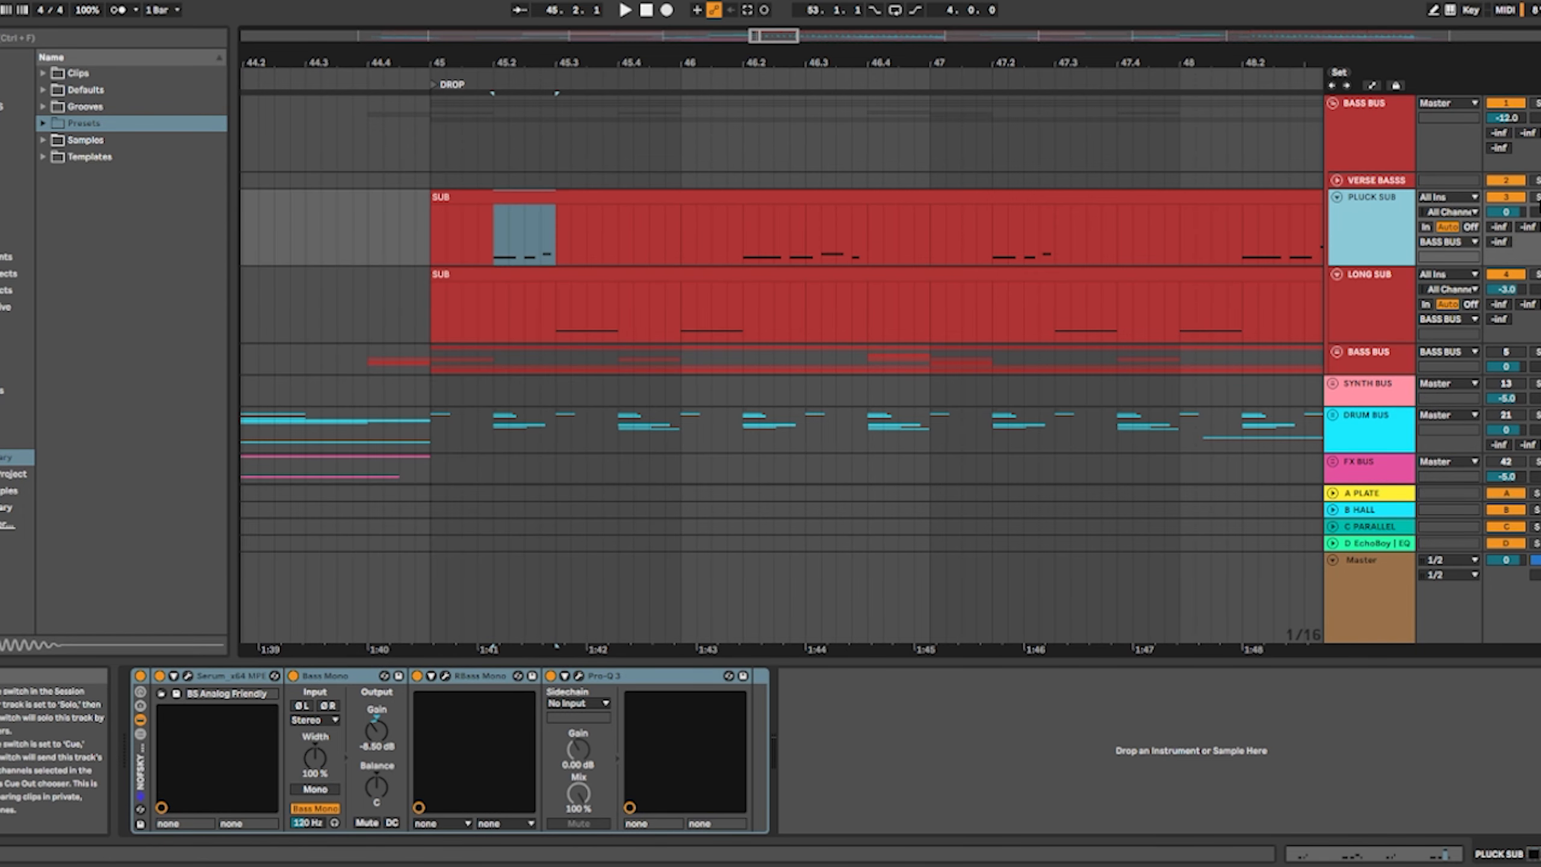
Listen to the PLUCK SUB track in solo from 45.2 and stop playback
key("space")
key("space")
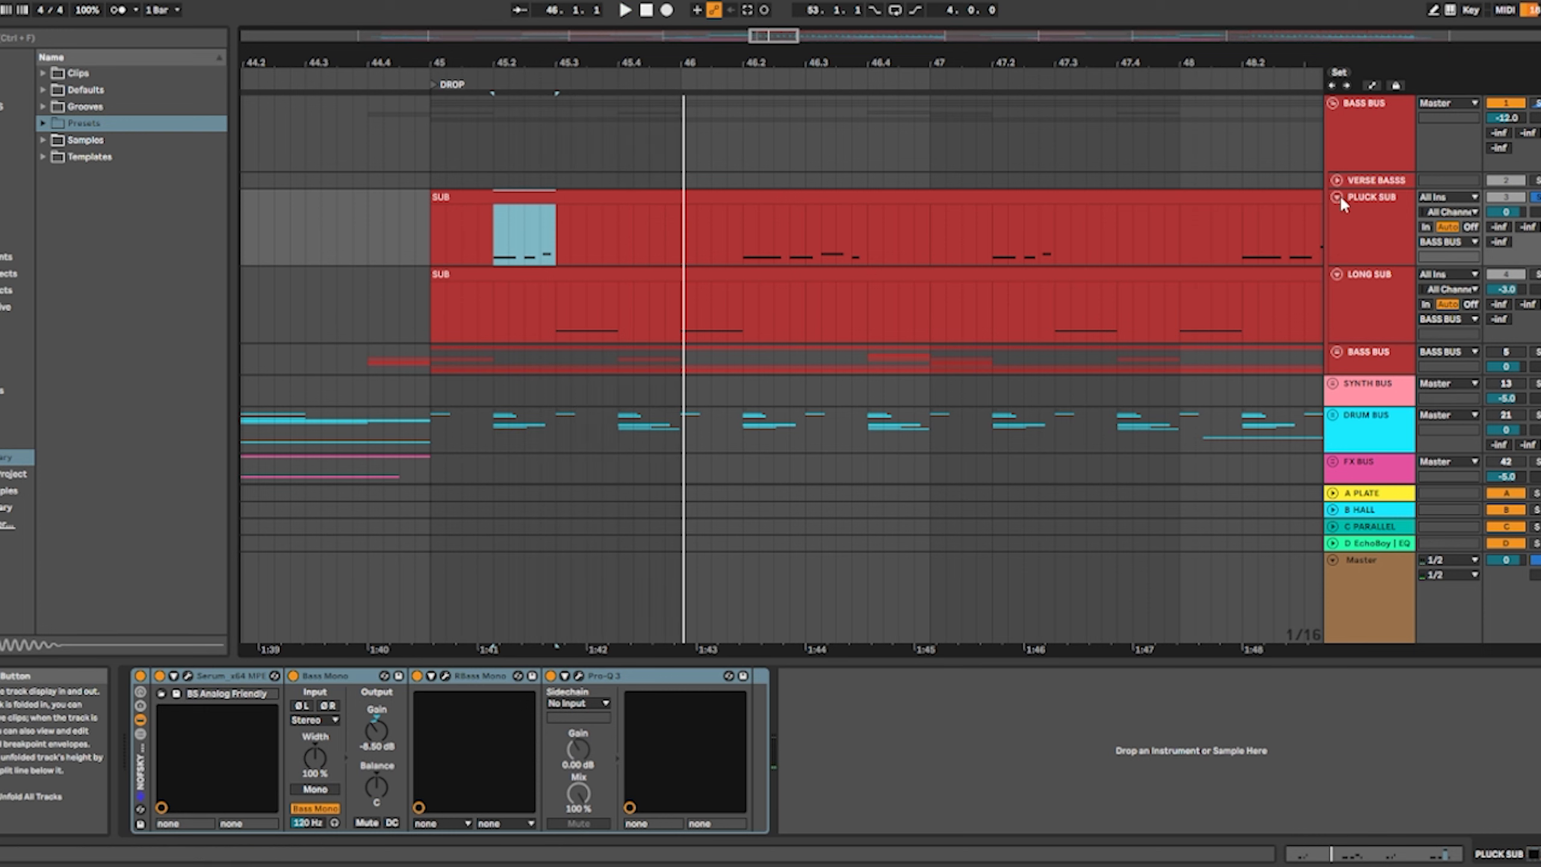
left_click(1337, 274)
left_click(1337, 274)
Examine the Serum patch on the LONG SUB track and its preset list, then close the window without changing the preset
left_click(1375, 276)
left_click(188, 677)
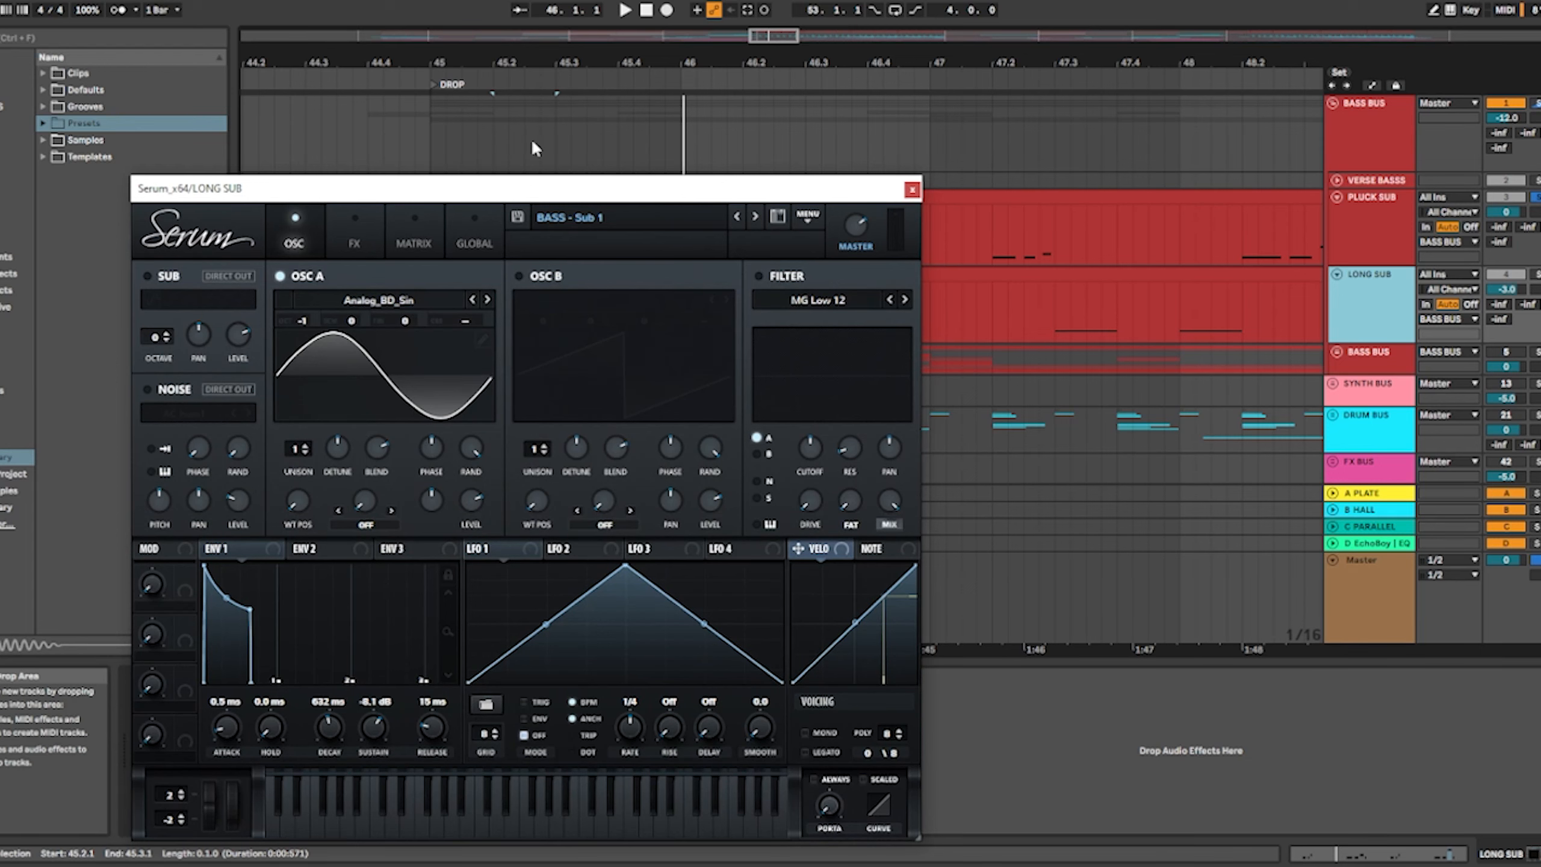
left_click(607, 212)
mouse_move(620, 237)
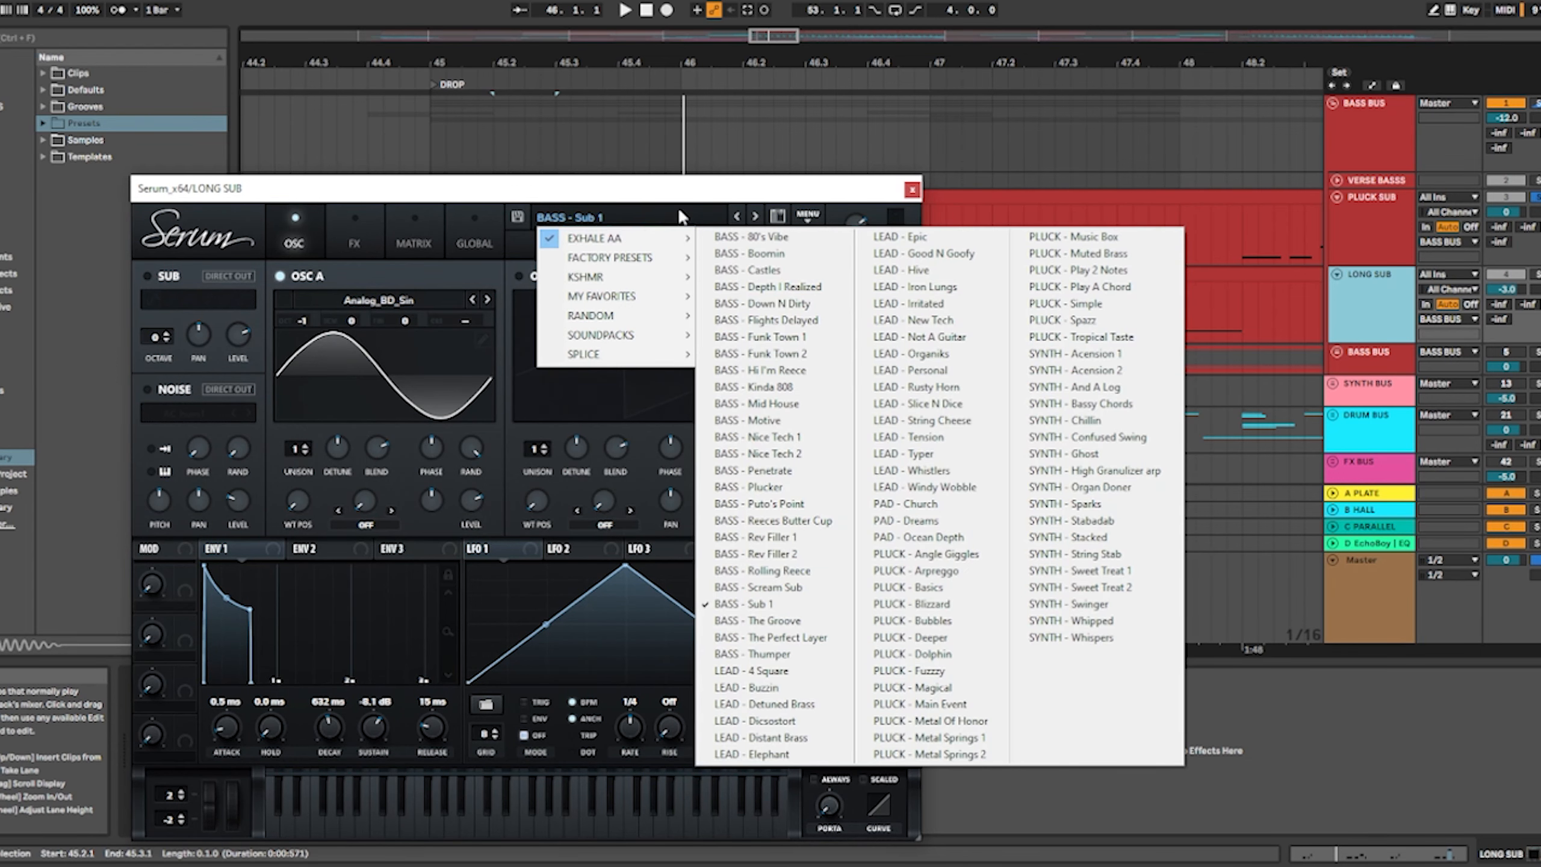
left_click(779, 190)
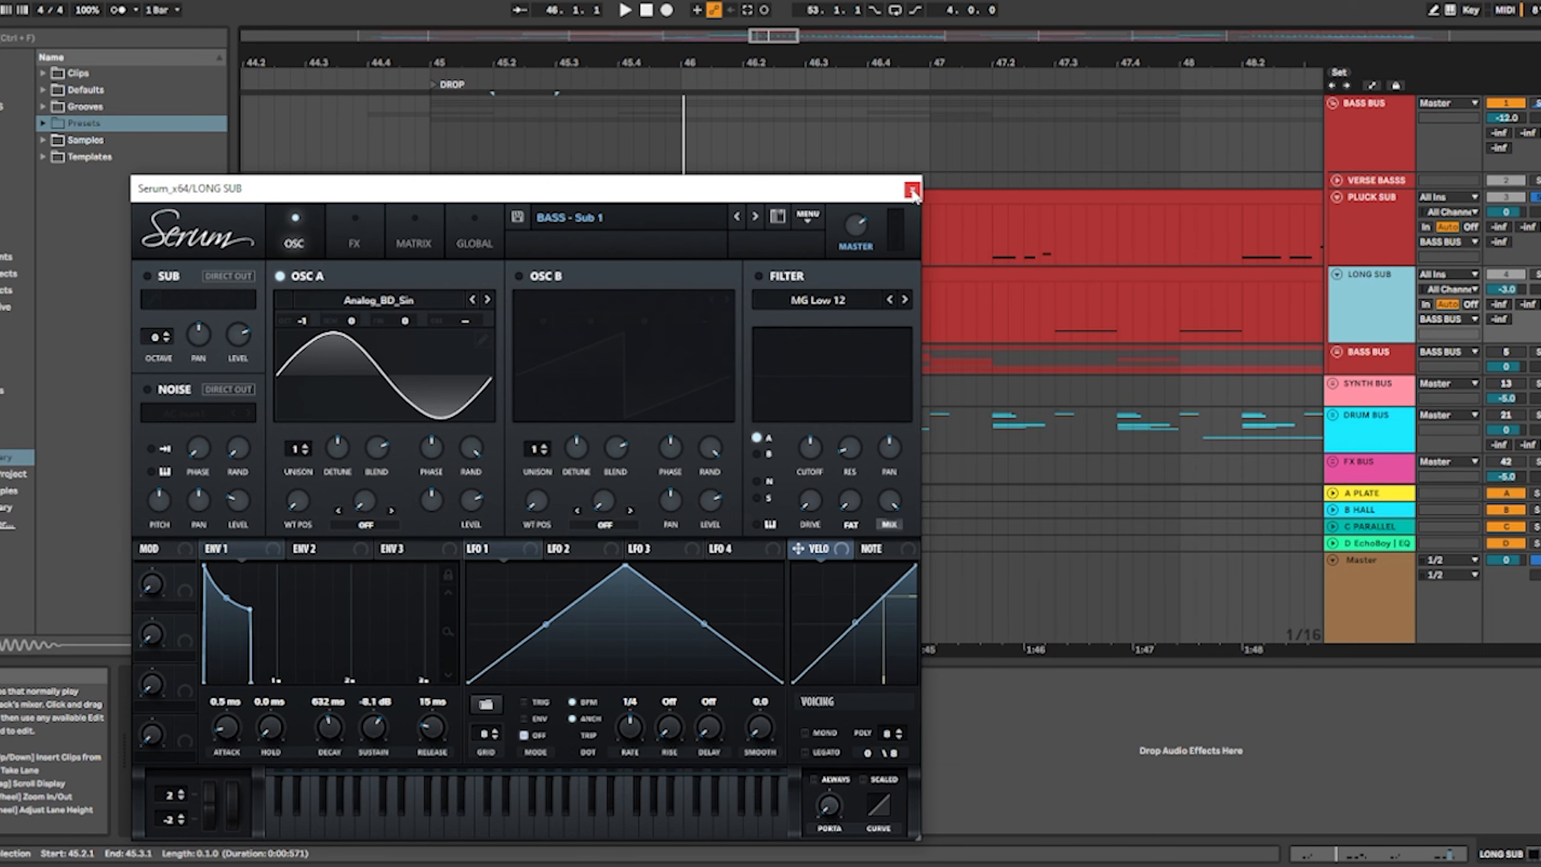
left_click(912, 192)
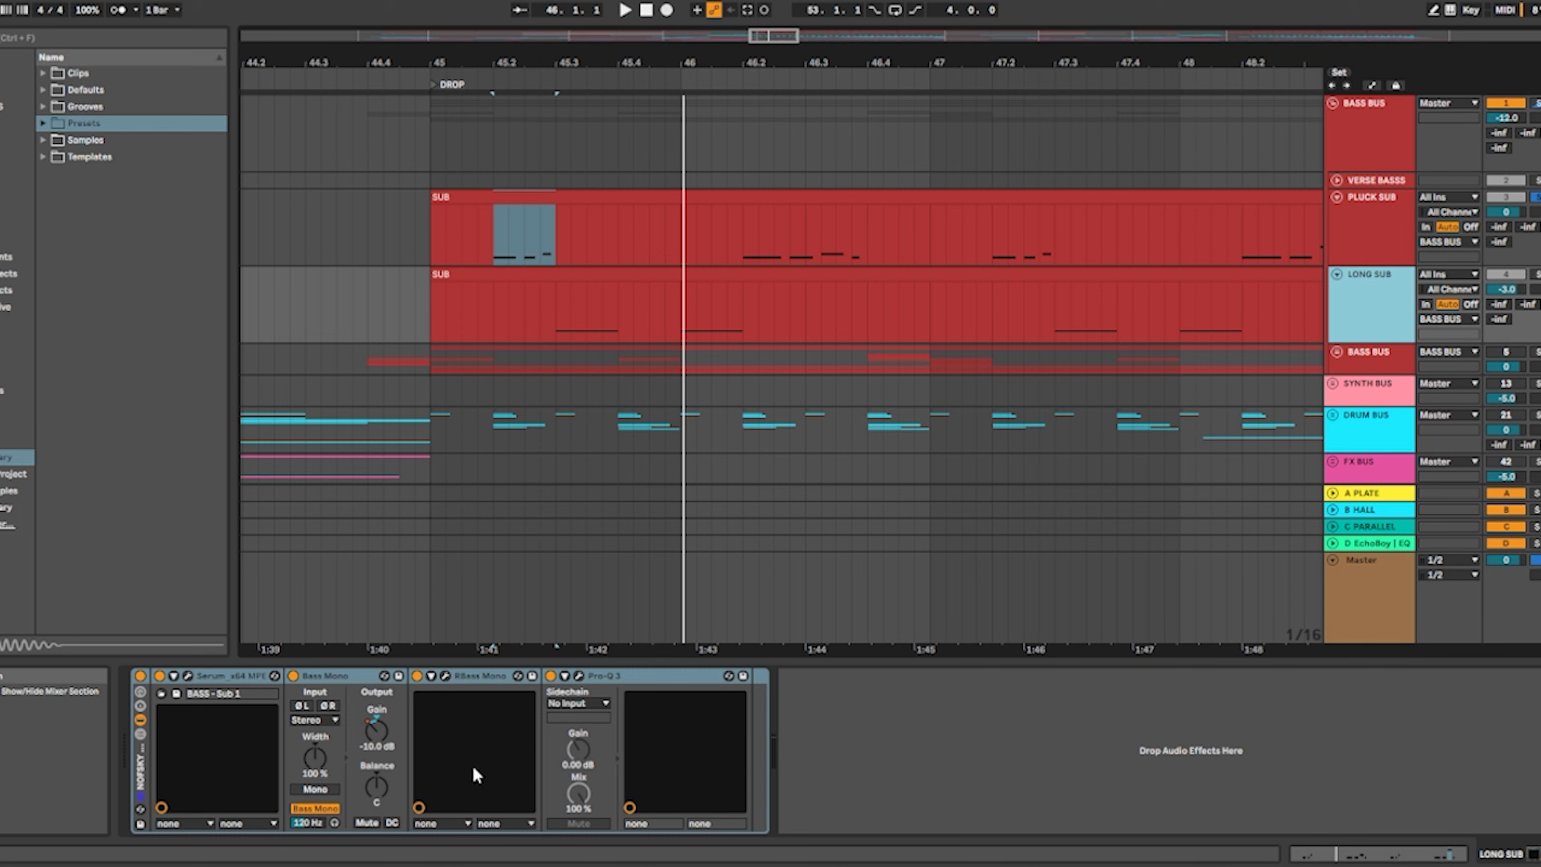
Solo the LONG SUB track and play it from its first note at 45.3
left_click(1535, 275, "ctrl")
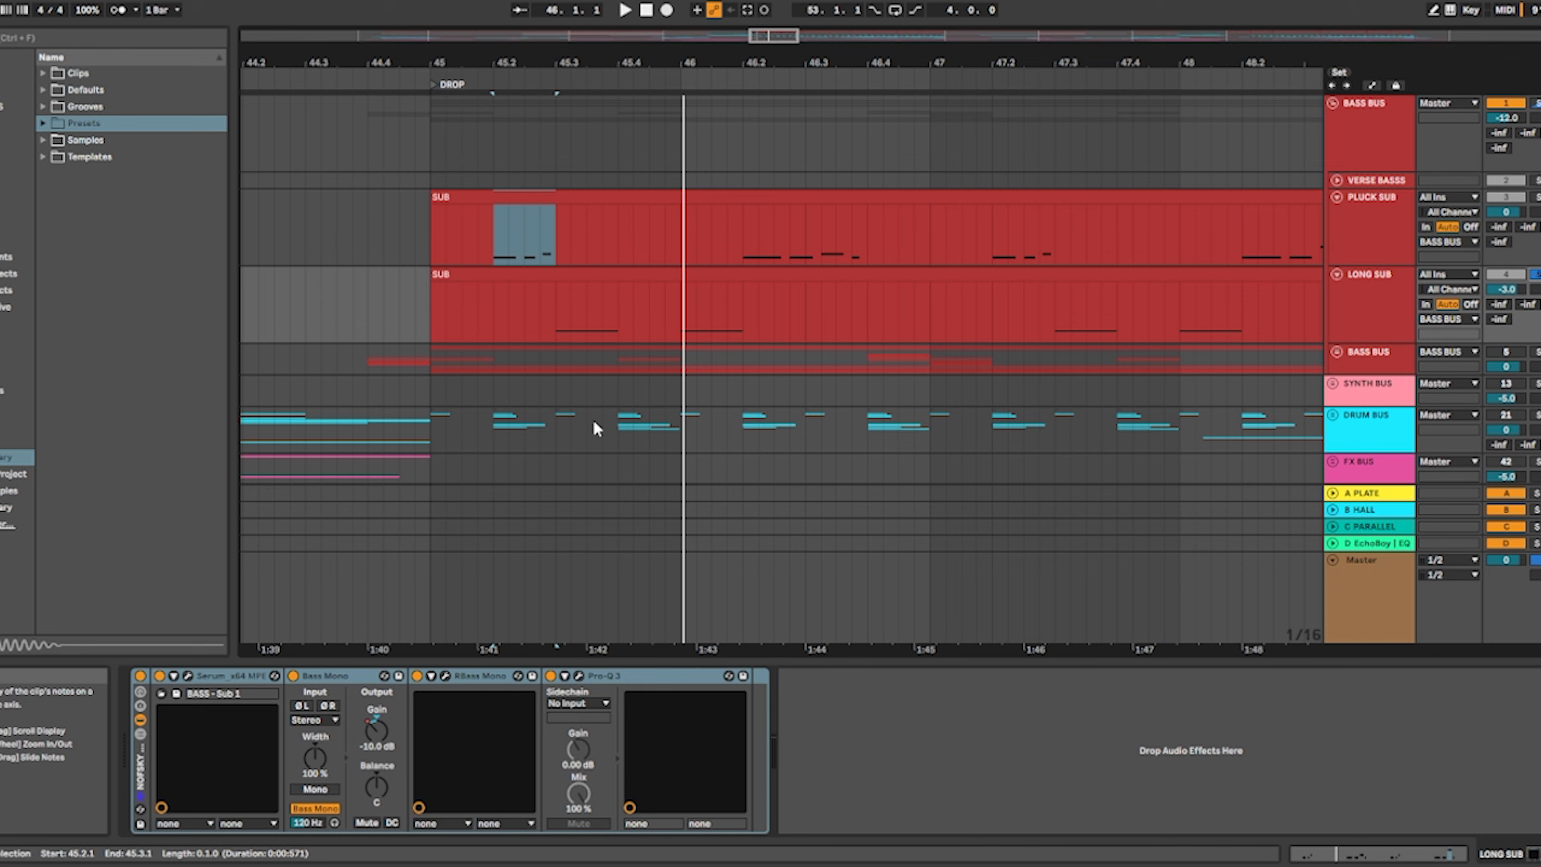
left_click(553, 305)
key("space")
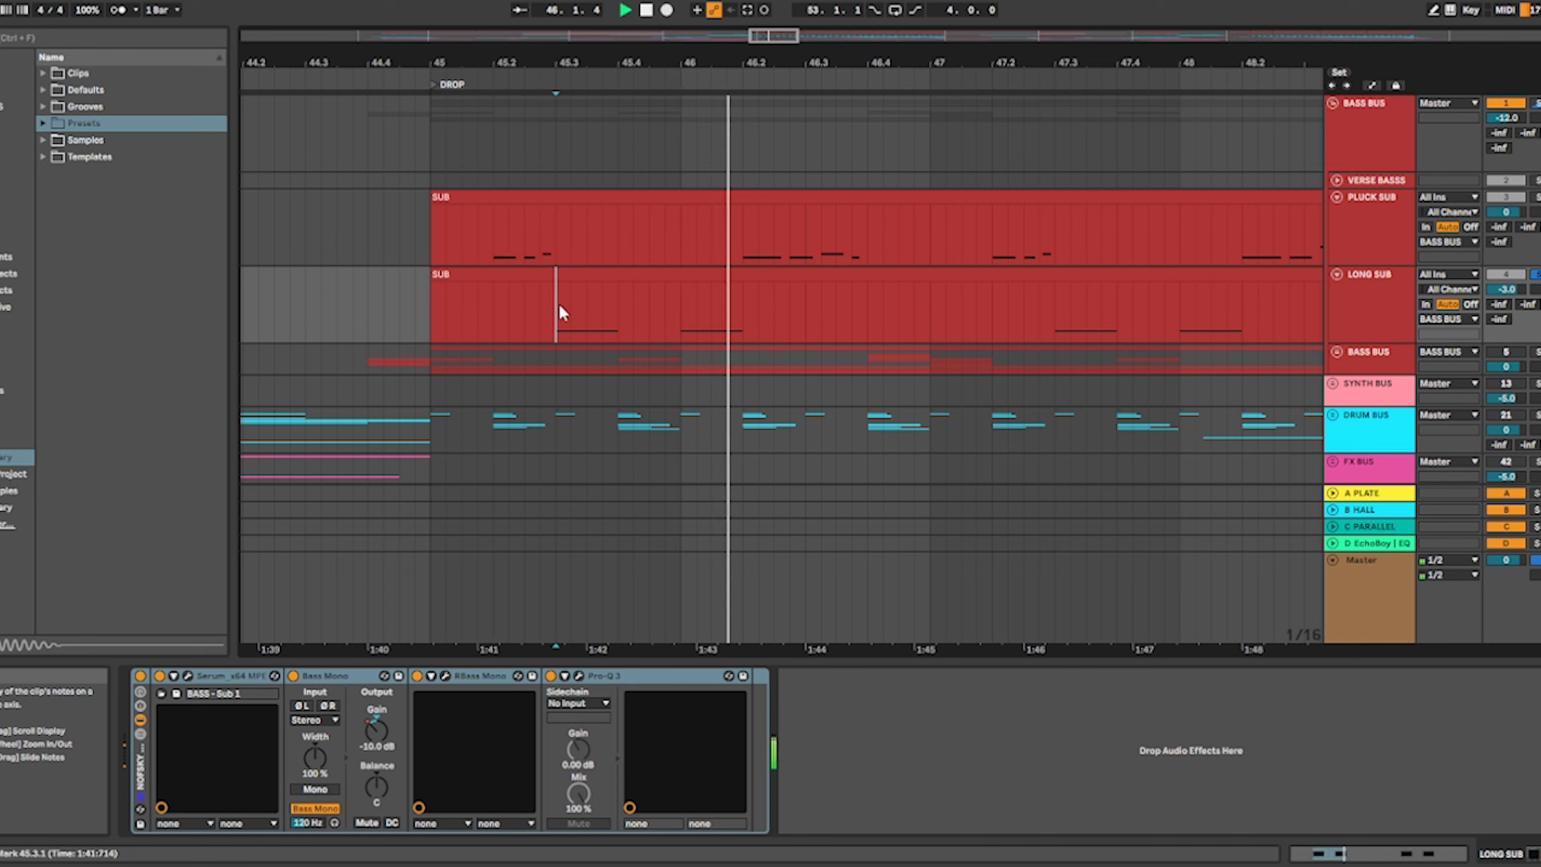
Fold the PLUCK SUB and LONG SUB tracks and unfold the nested BASS BUS group
left_click(1336, 197)
left_click(1337, 213)
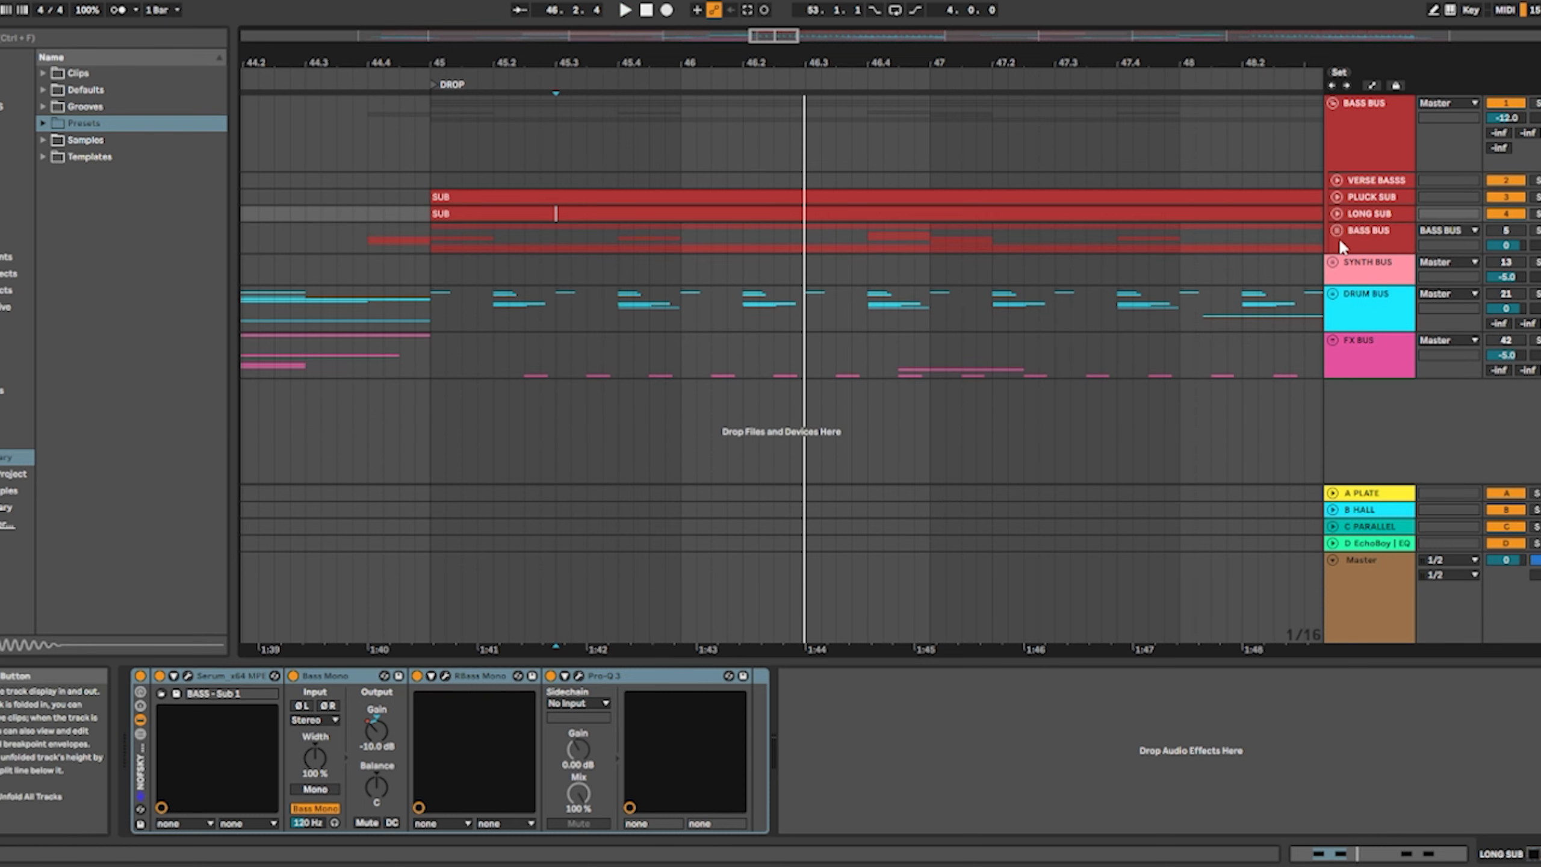
left_click(1337, 231)
scroll(1339, 231, "down", 2)
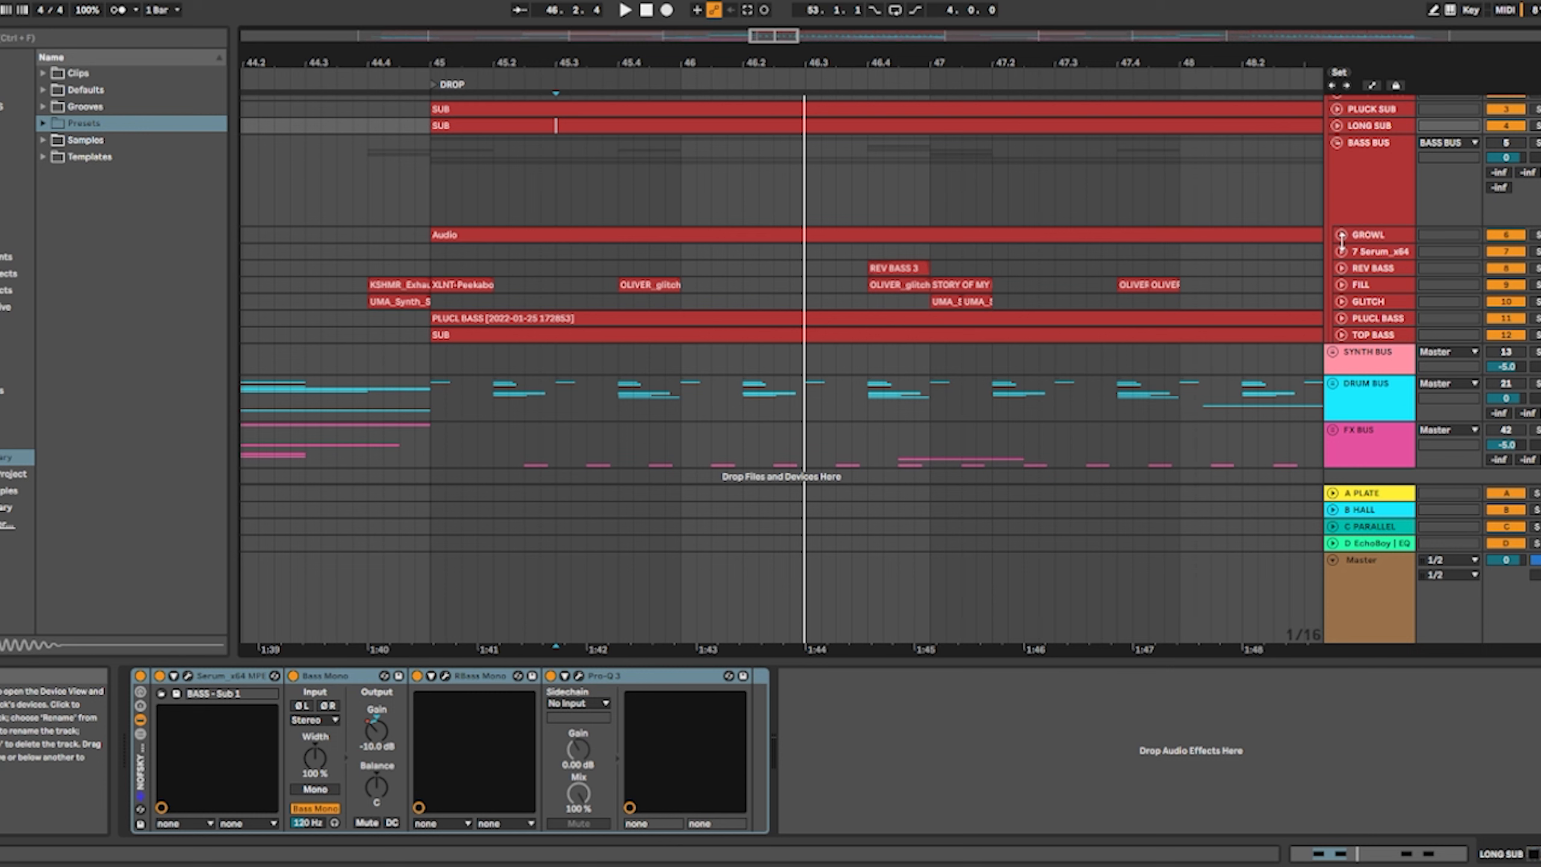
Unfold the GROWL track, show its devices, solo it and set the playback start at 45.3
left_click(1341, 234)
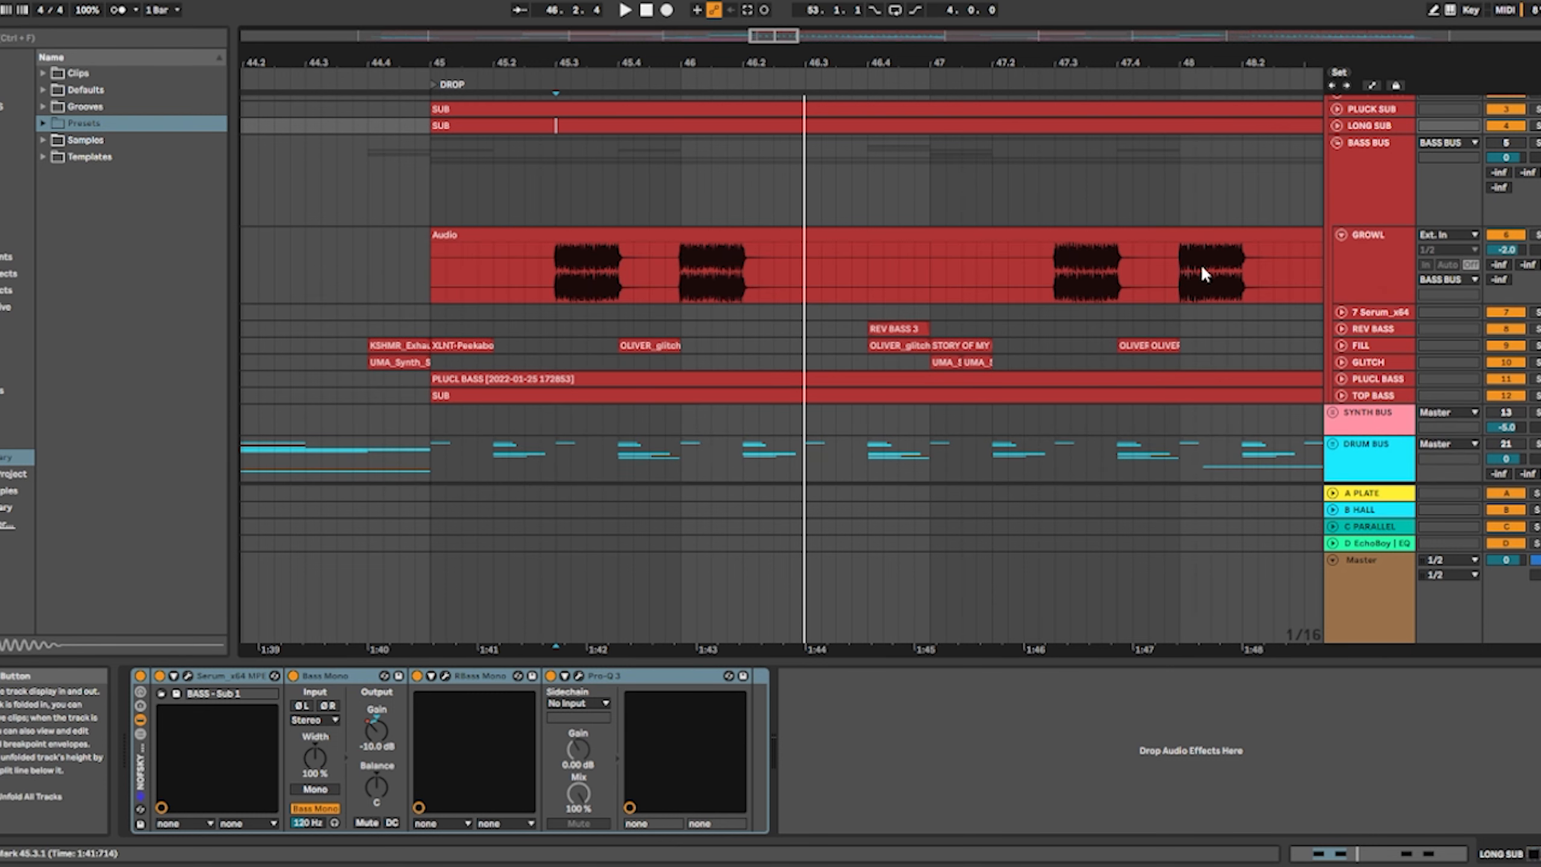
left_click(1373, 279)
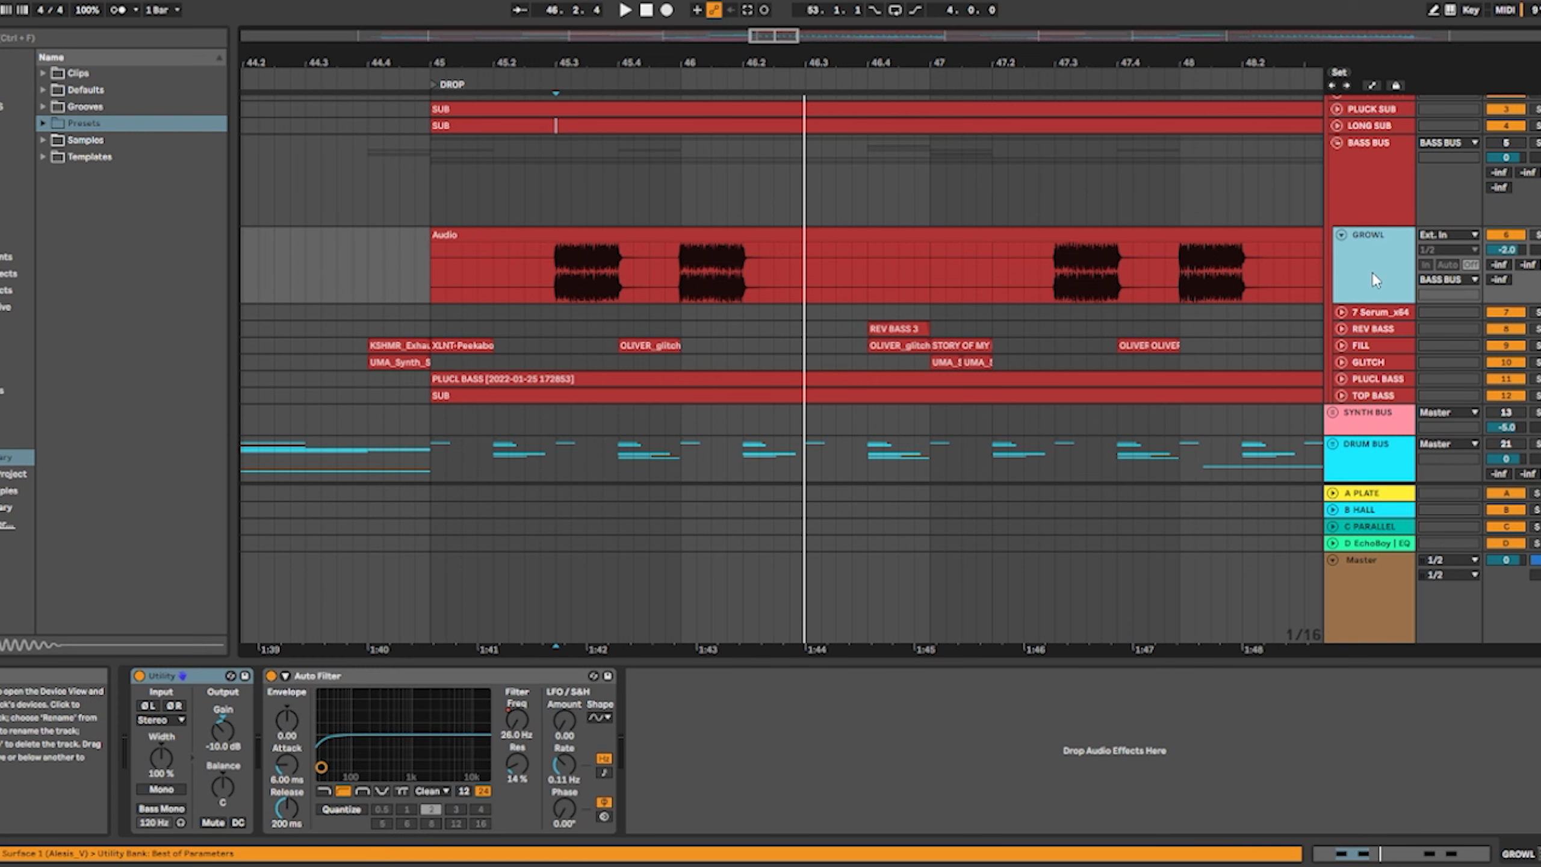
left_click(1535, 235)
left_click(554, 277)
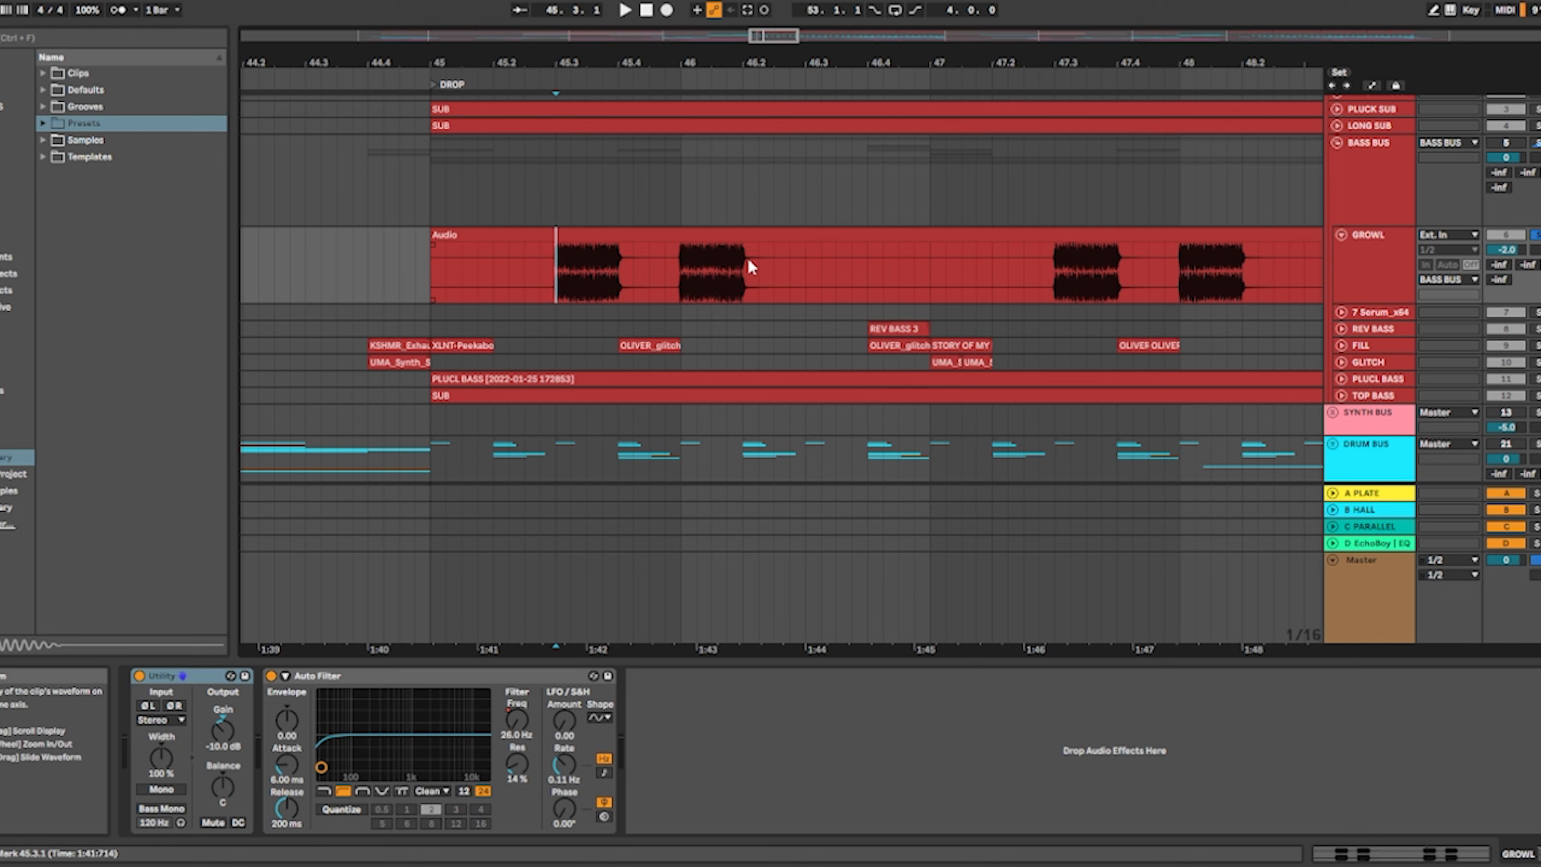
Unfold the 7 Serum_x64 track to view its devices, then fold it again
left_click(1340, 310)
left_click(1371, 338)
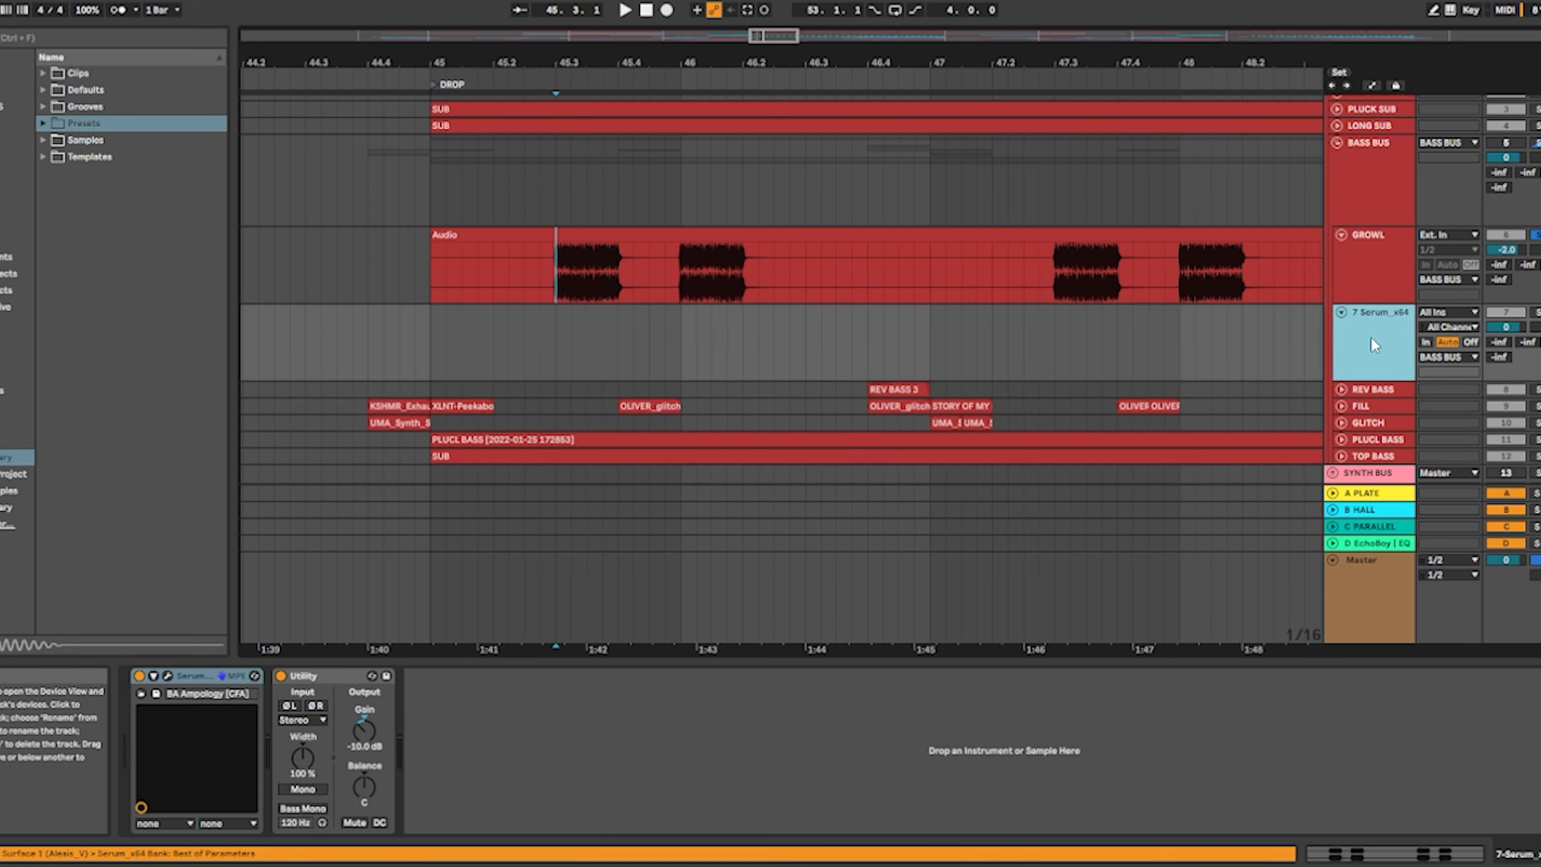
left_click(1341, 312)
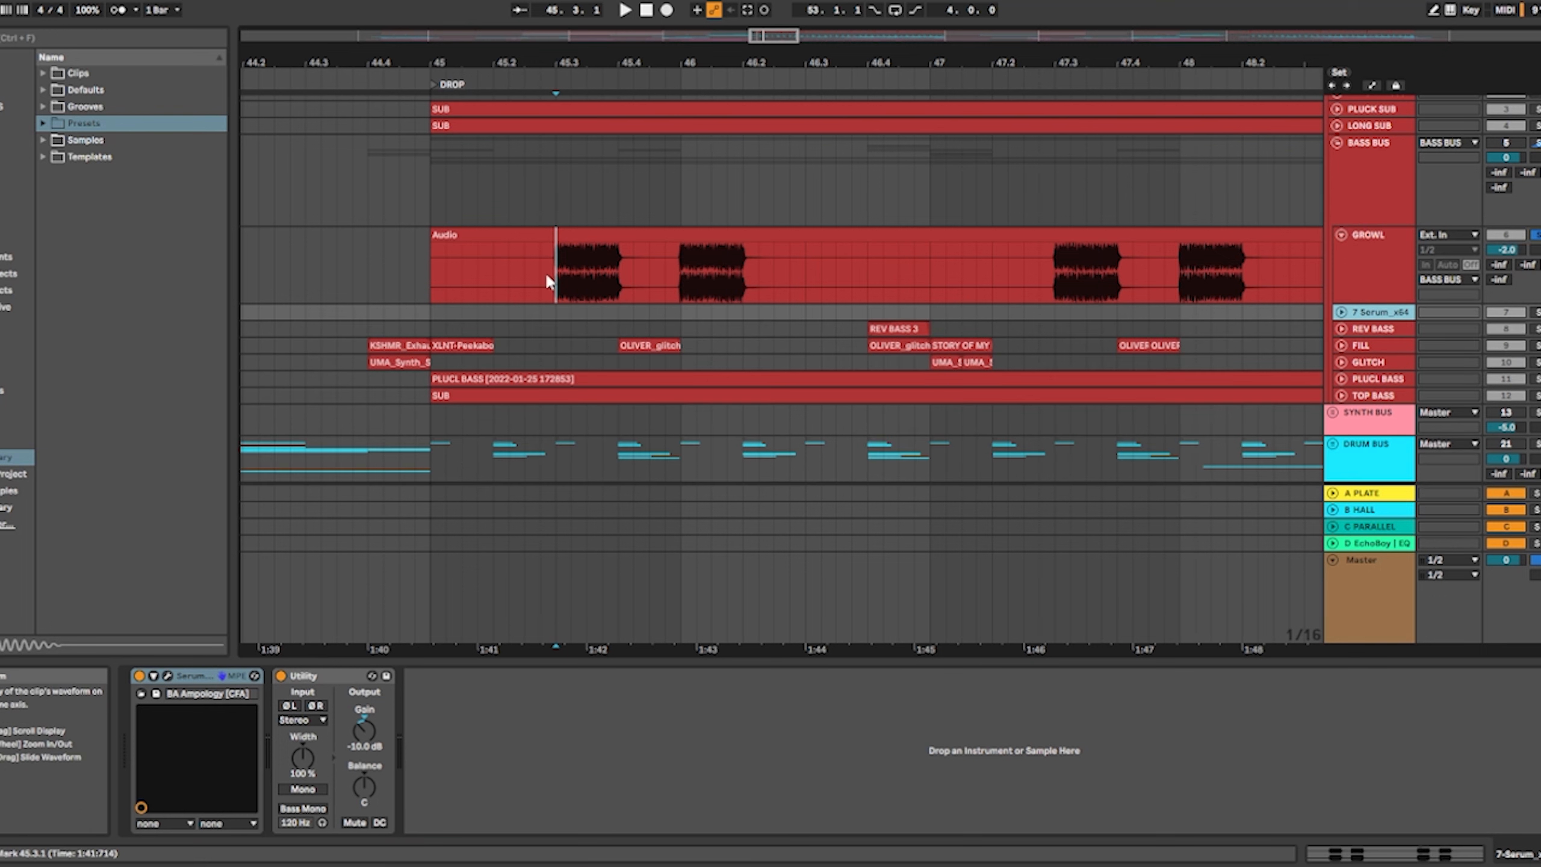
Play the soloed GROWL track from 45.3 with the nested BASS BUS switched back on, then stop
key("space")
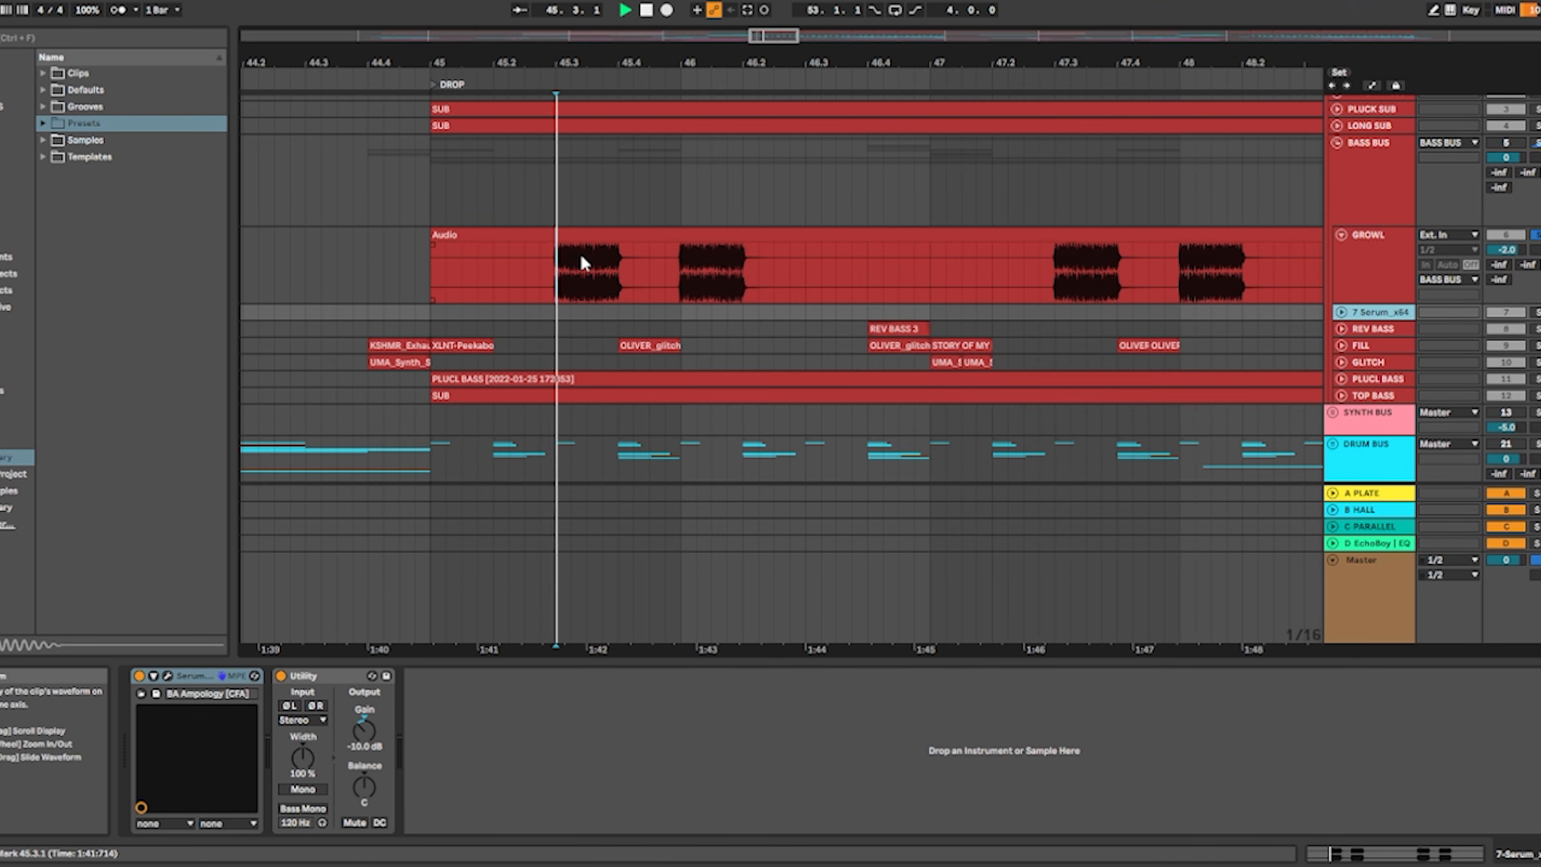
scroll(1375, 270, "down", 3)
key("space")
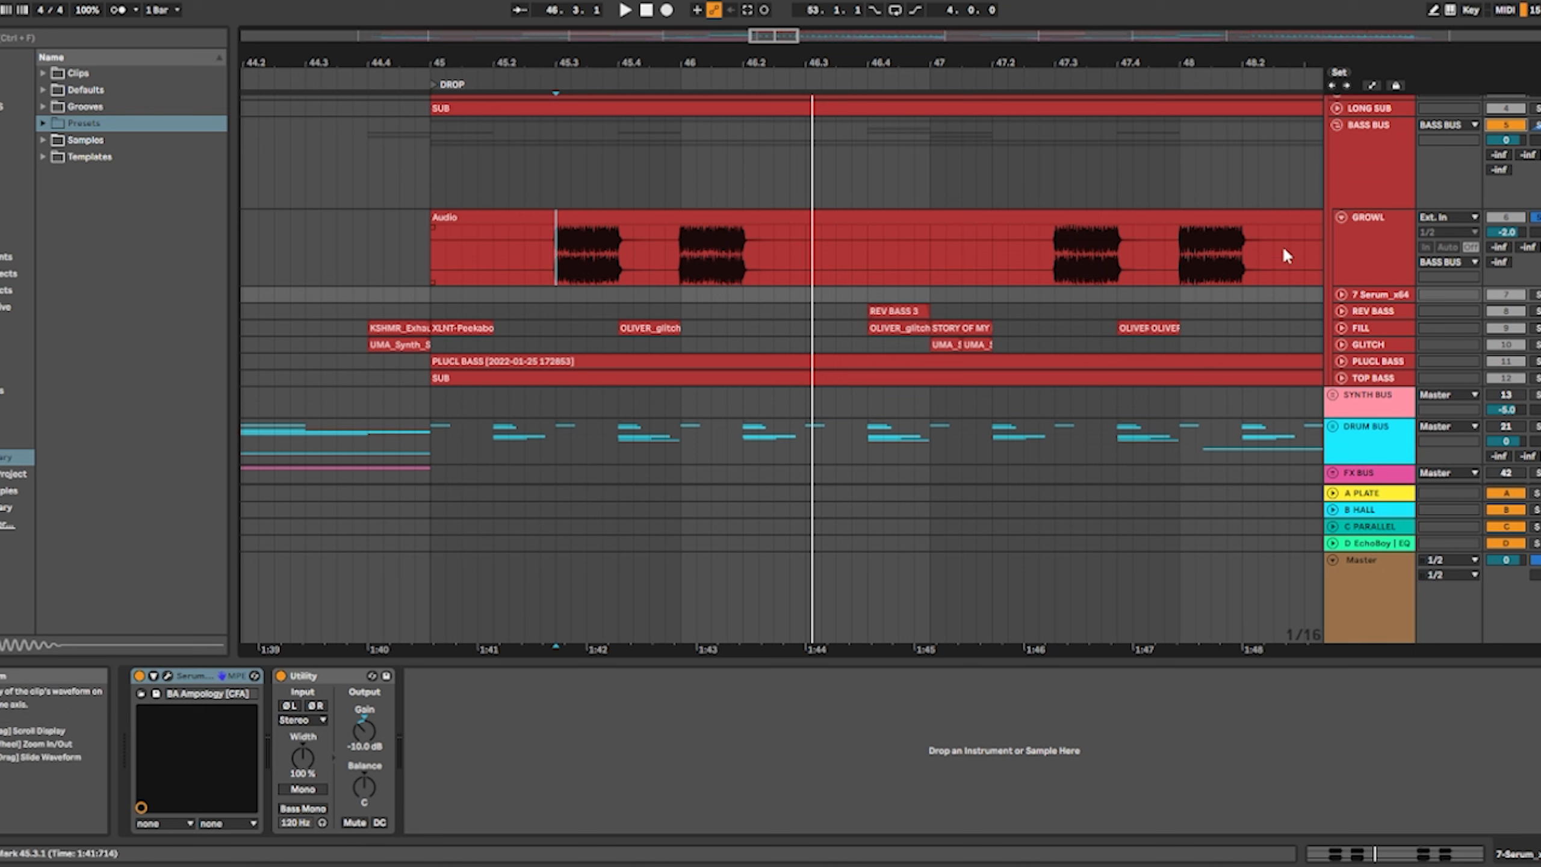
Show the effect chain of the nested BASS BUS group
scroll(759, 286, "up", 3)
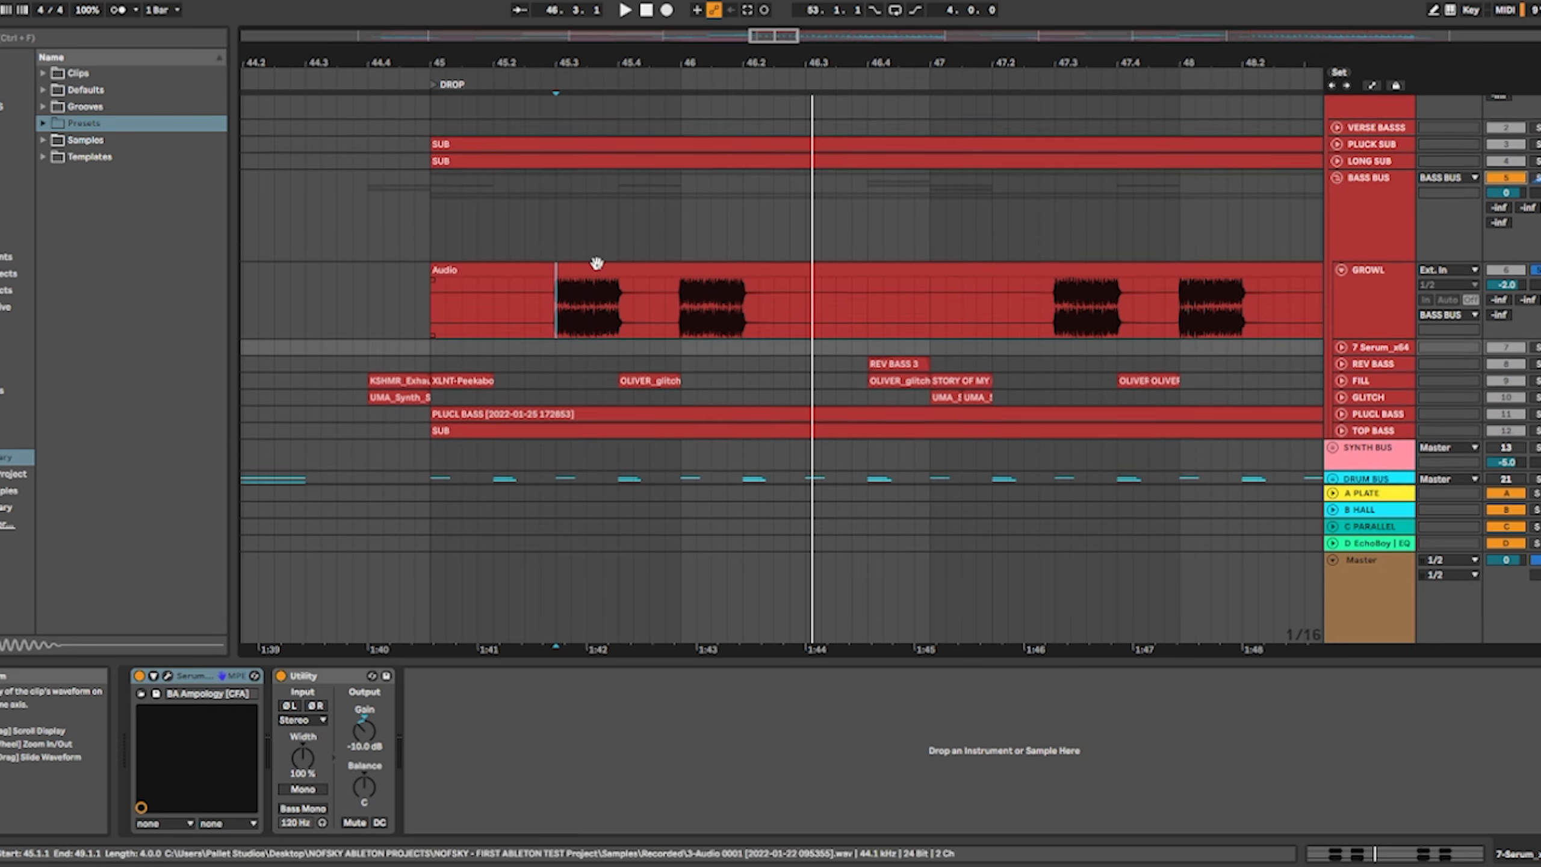
mouse_move(413, 205)
left_mouse_down()
mouse_move(526, 159)
mouse_move(1040, 145)
left_mouse_up()
left_click(899, 209)
scroll(897, 212, "down", 4)
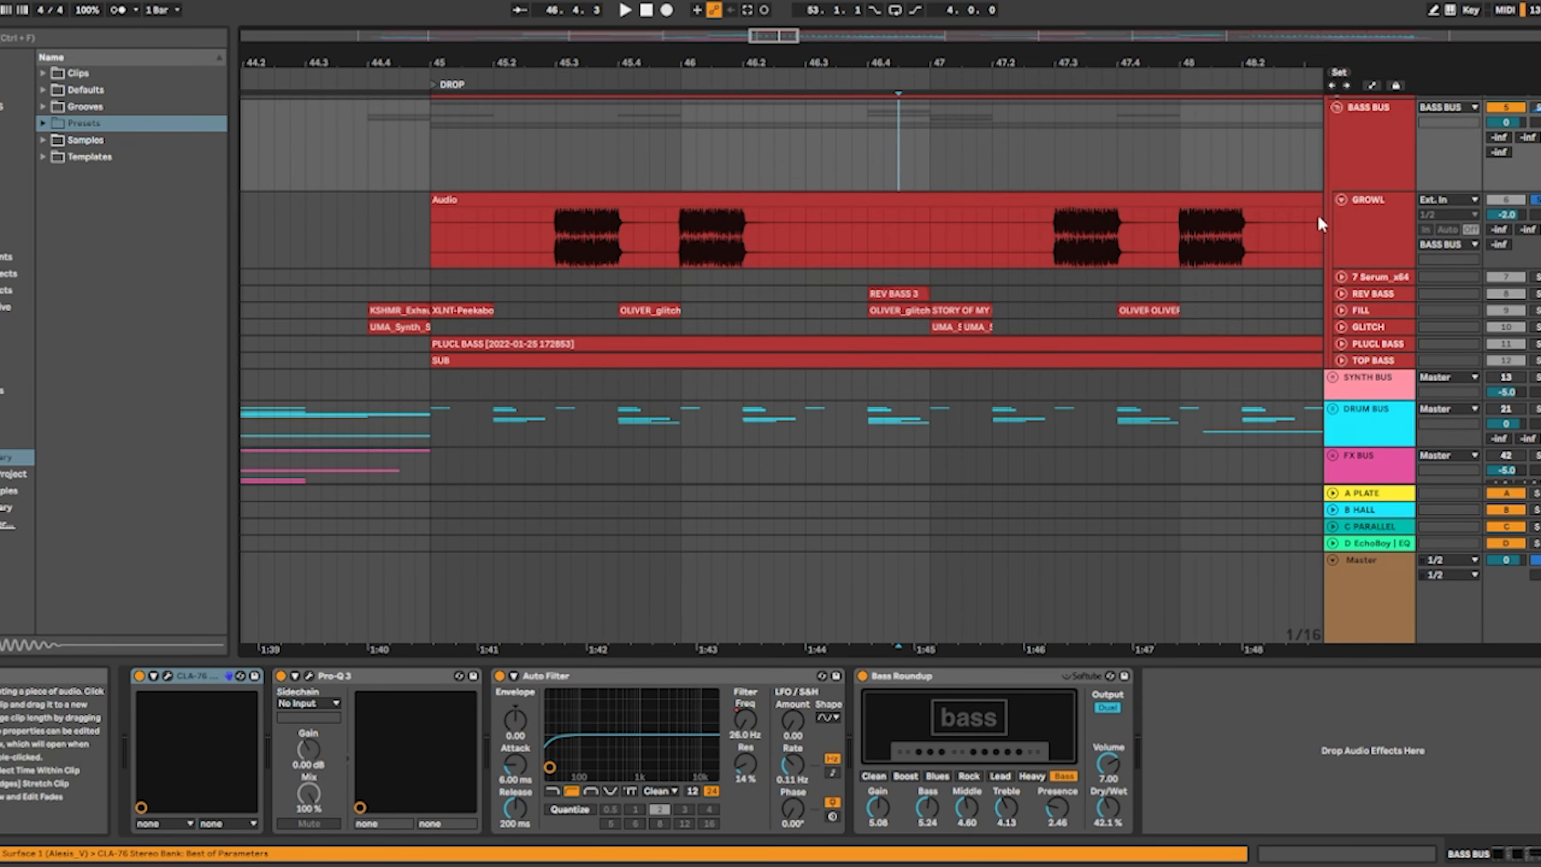
Unfold and solo the REV BASS track and mark the area around its REV BASS 3 clip
left_click(1342, 292)
scroll(1342, 292, "down", 2)
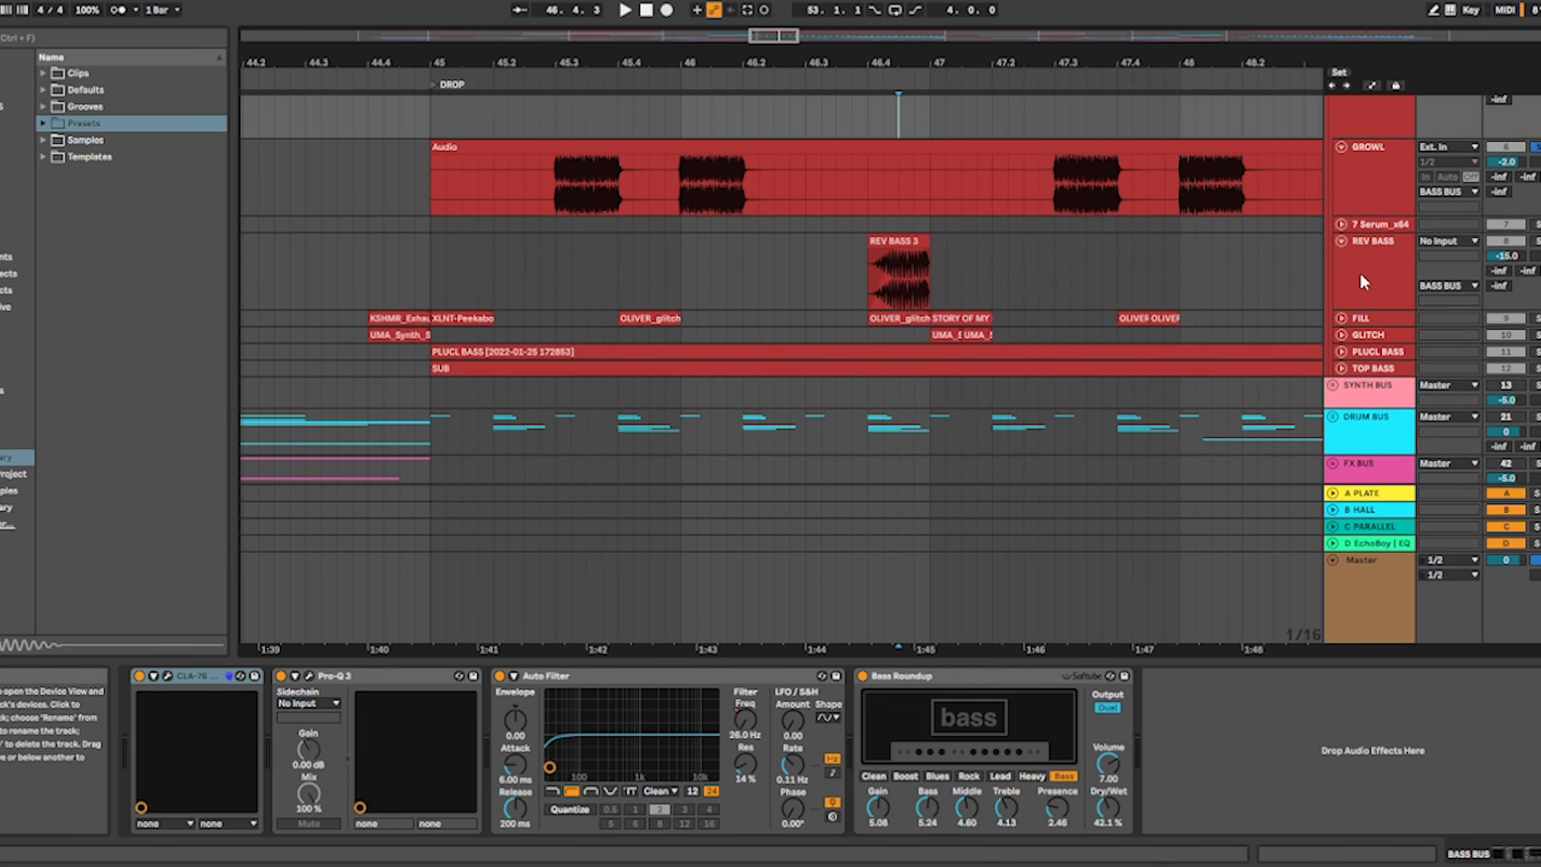
left_click(1536, 241)
left_click_drag(857, 274, 960, 279)
left_click(944, 275)
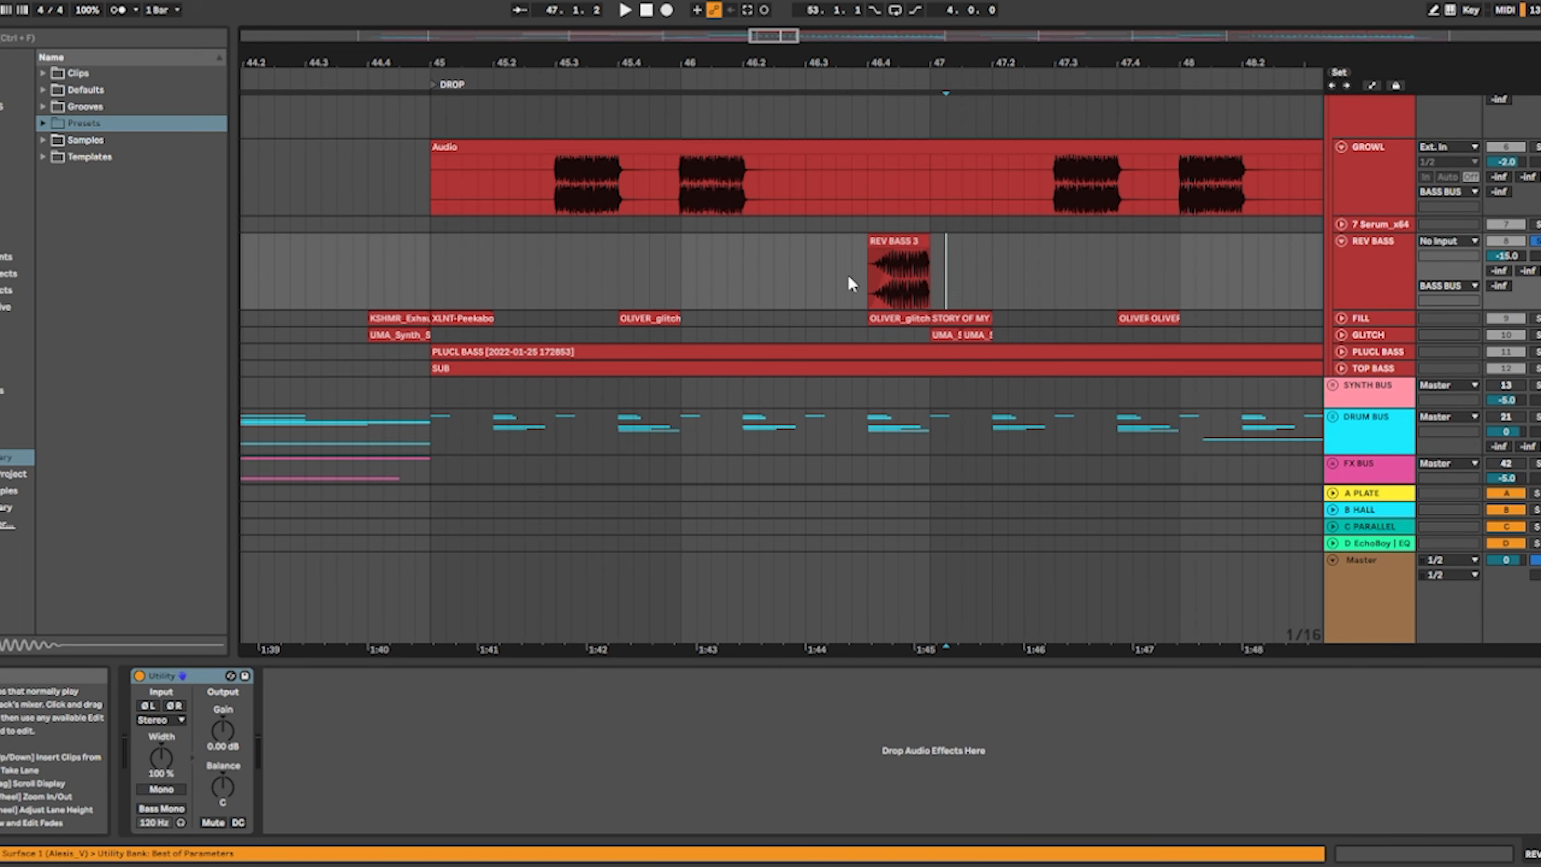
Play the soloed REV BASS track from the start of its REV BASS 3 clip, stop, and fold the track
left_click(865, 270)
key("space")
left_click(1341, 242)
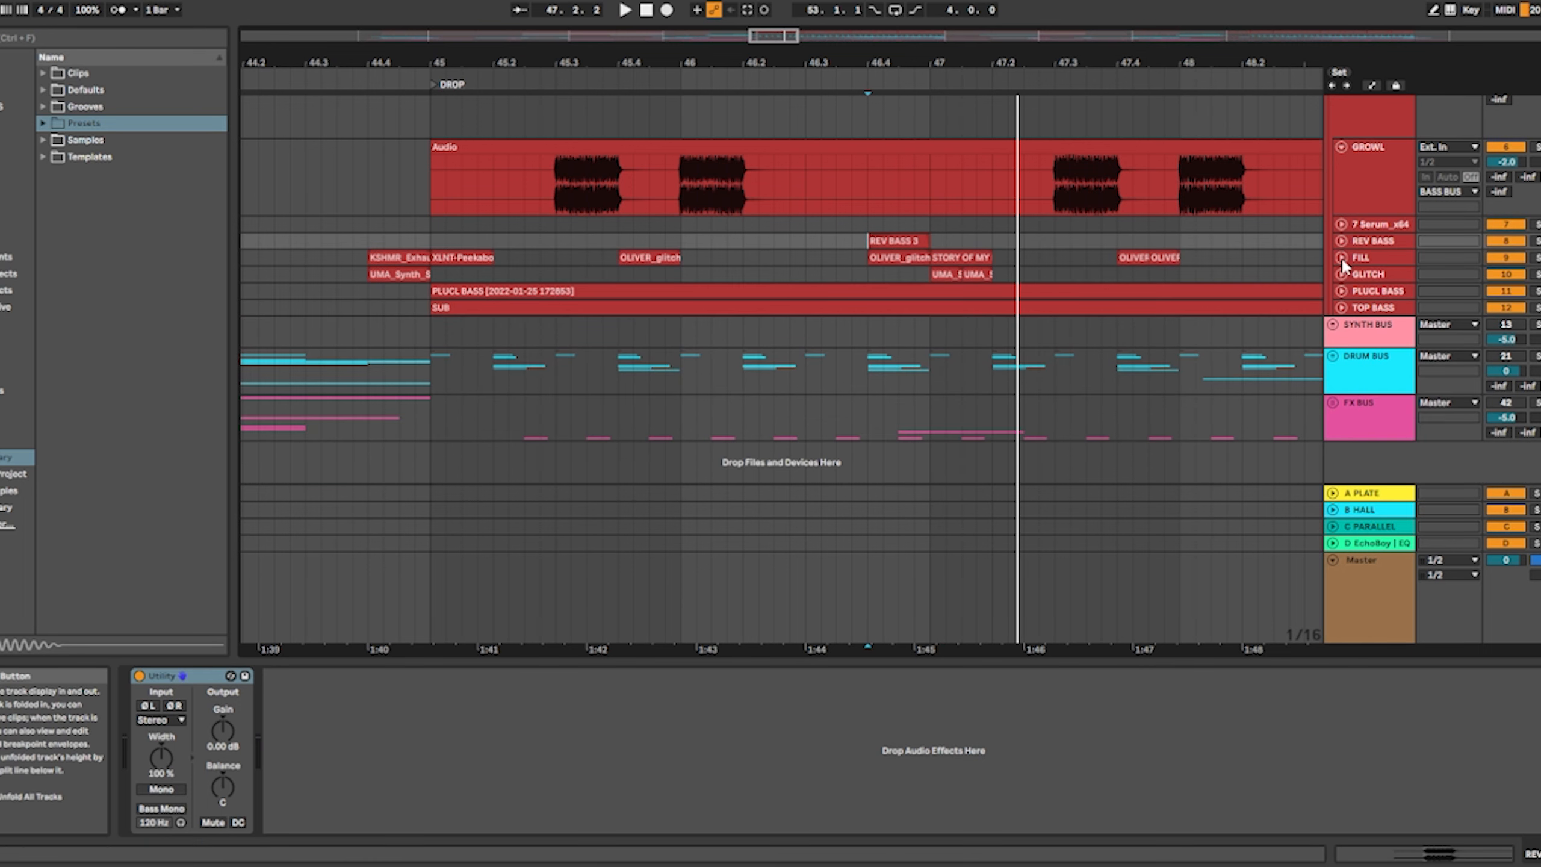
Unfold the FILL track, mark its clips across the whole drop and show its Utility and EQ Eight devices
left_click(1341, 257)
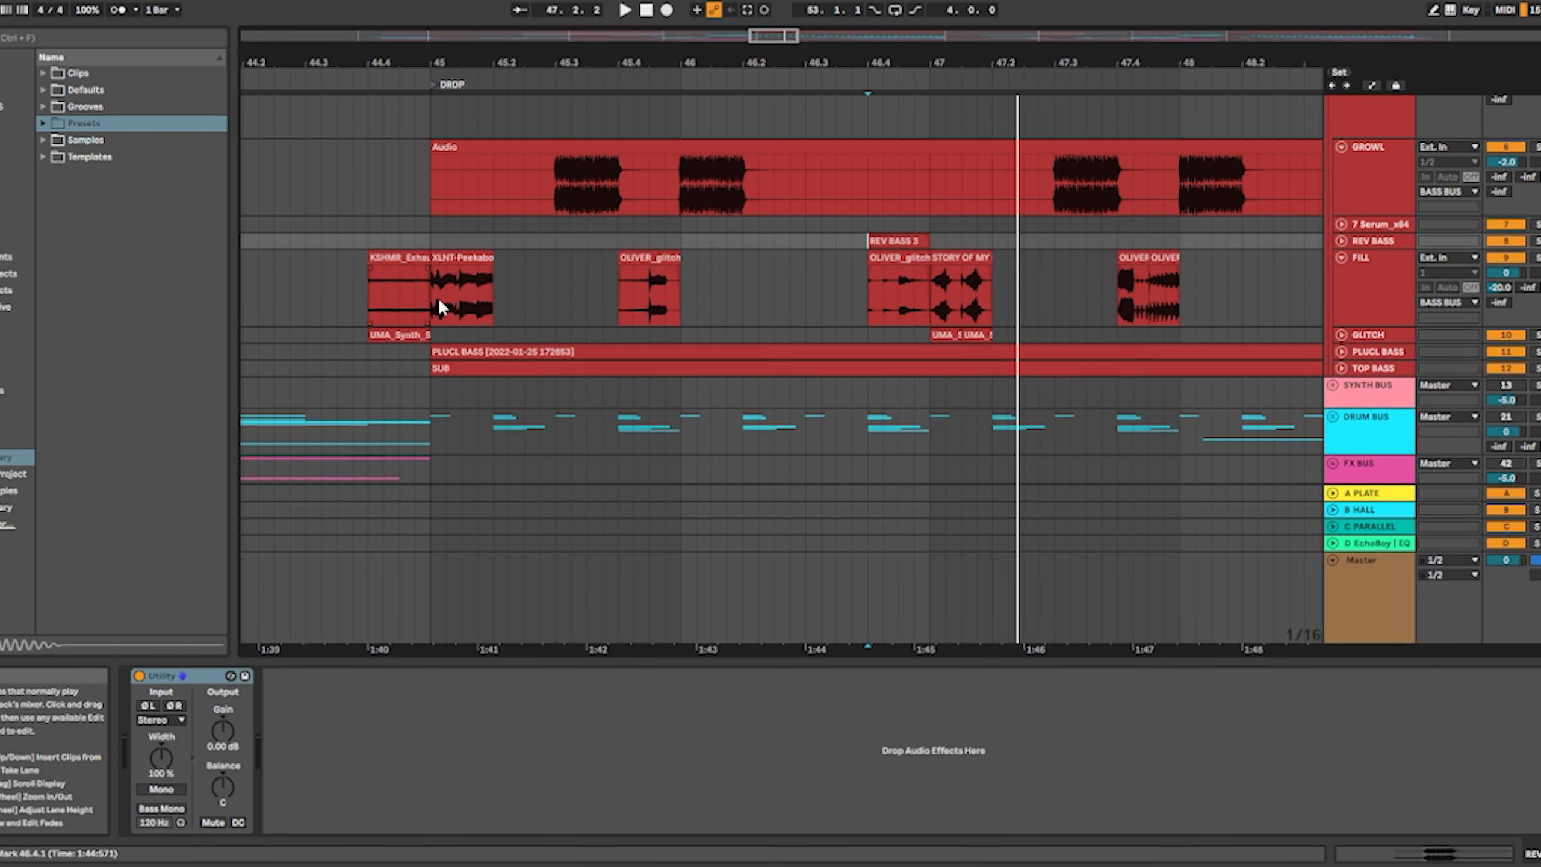
scroll(455, 306, "down", 10)
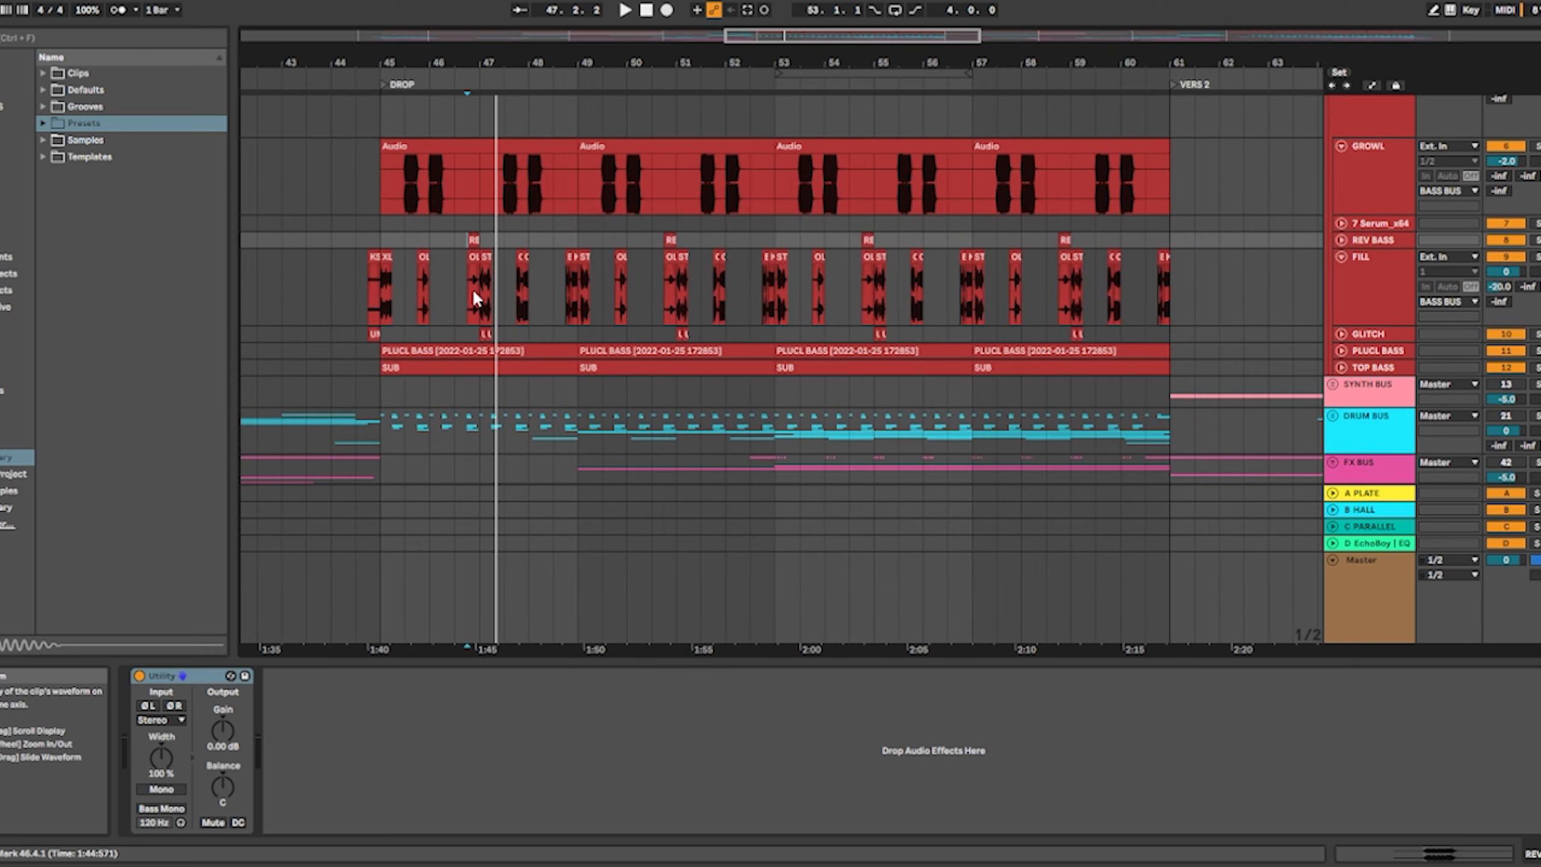
left_click(355, 284)
left_click_drag(356, 284, 1193, 272)
left_click(1195, 272)
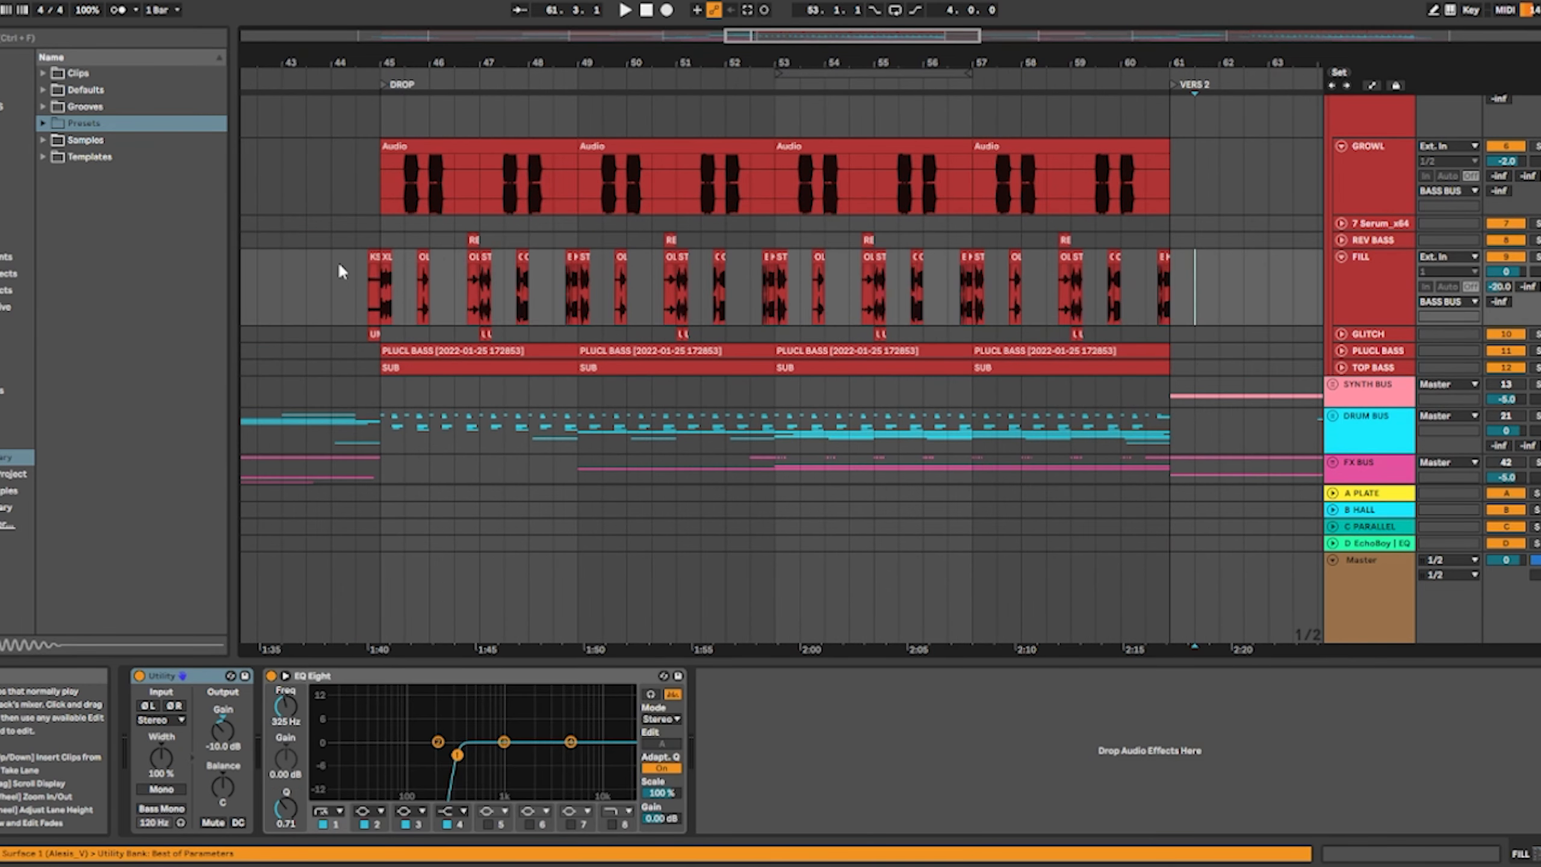
Switch the synth, drum and FX buses back on and play the drop from bar 45 without and with the FILL track
left_click(362, 286)
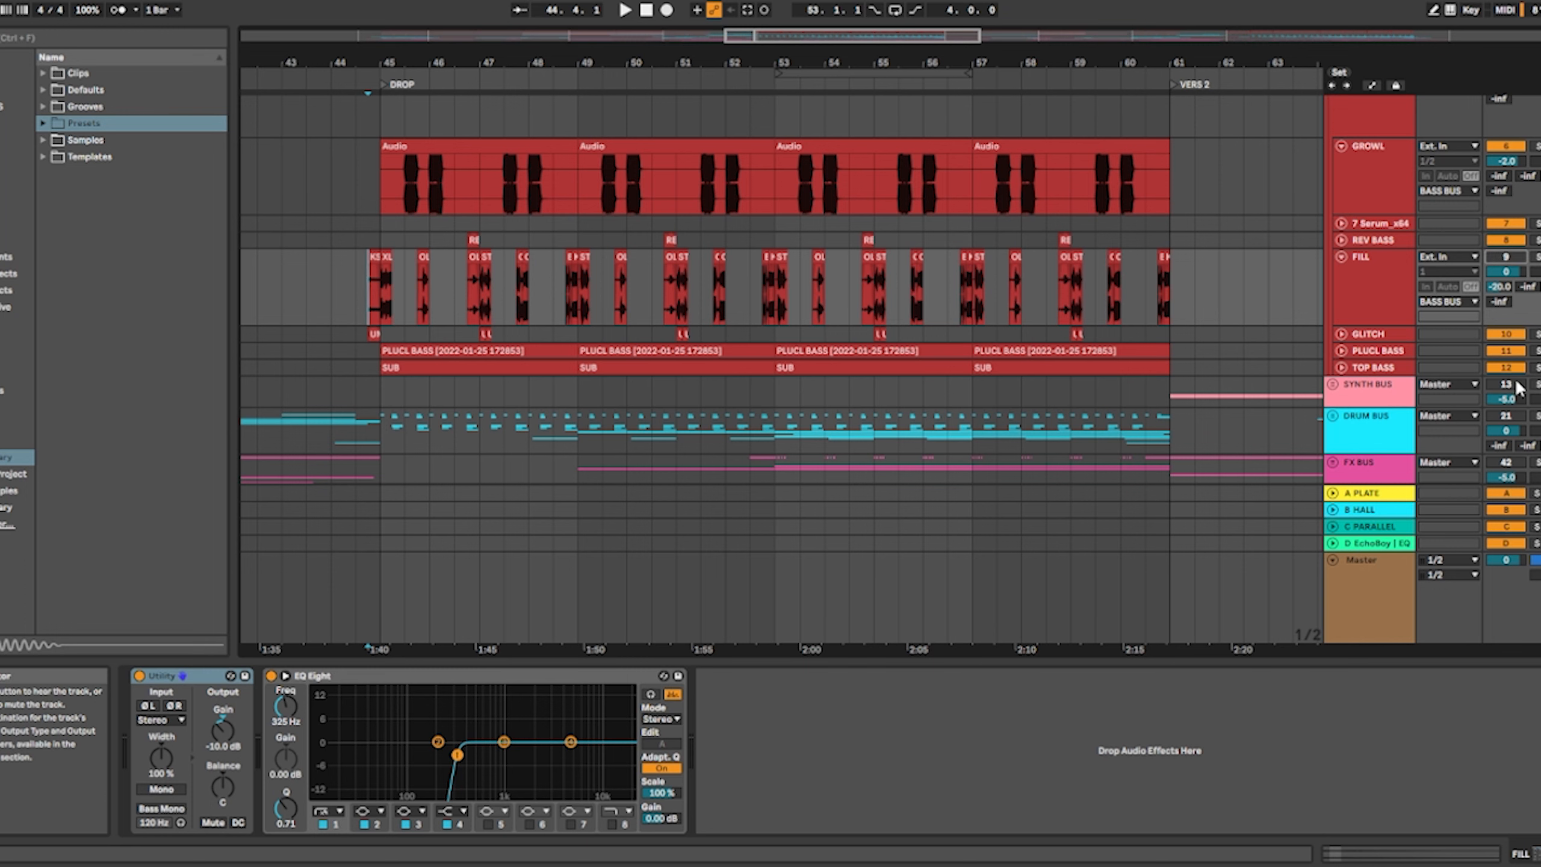
scroll(1486, 419, "down", 3)
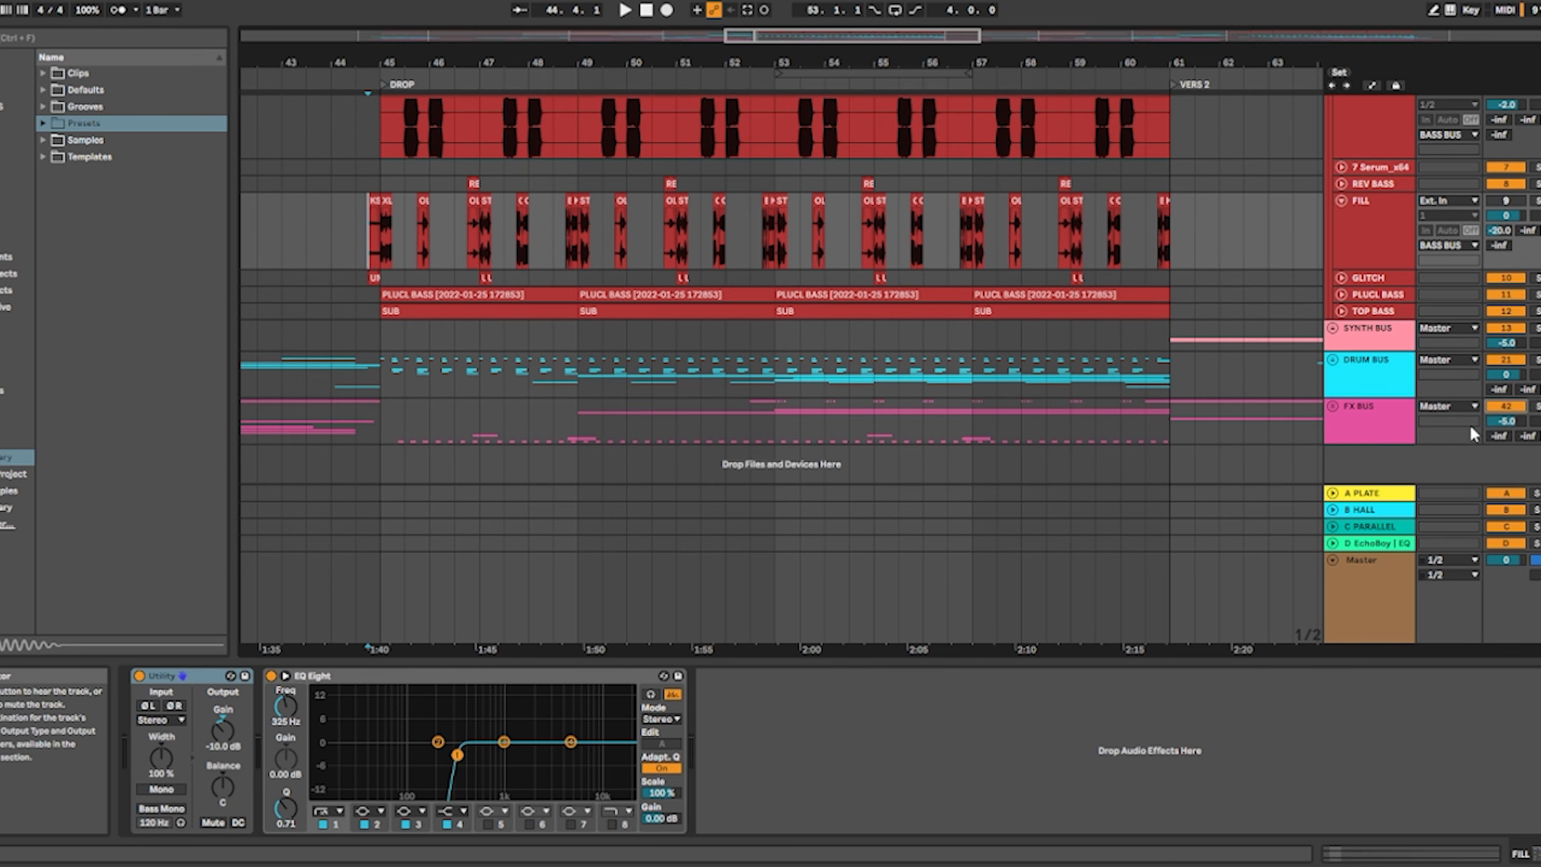
scroll(1456, 388, "up", 4)
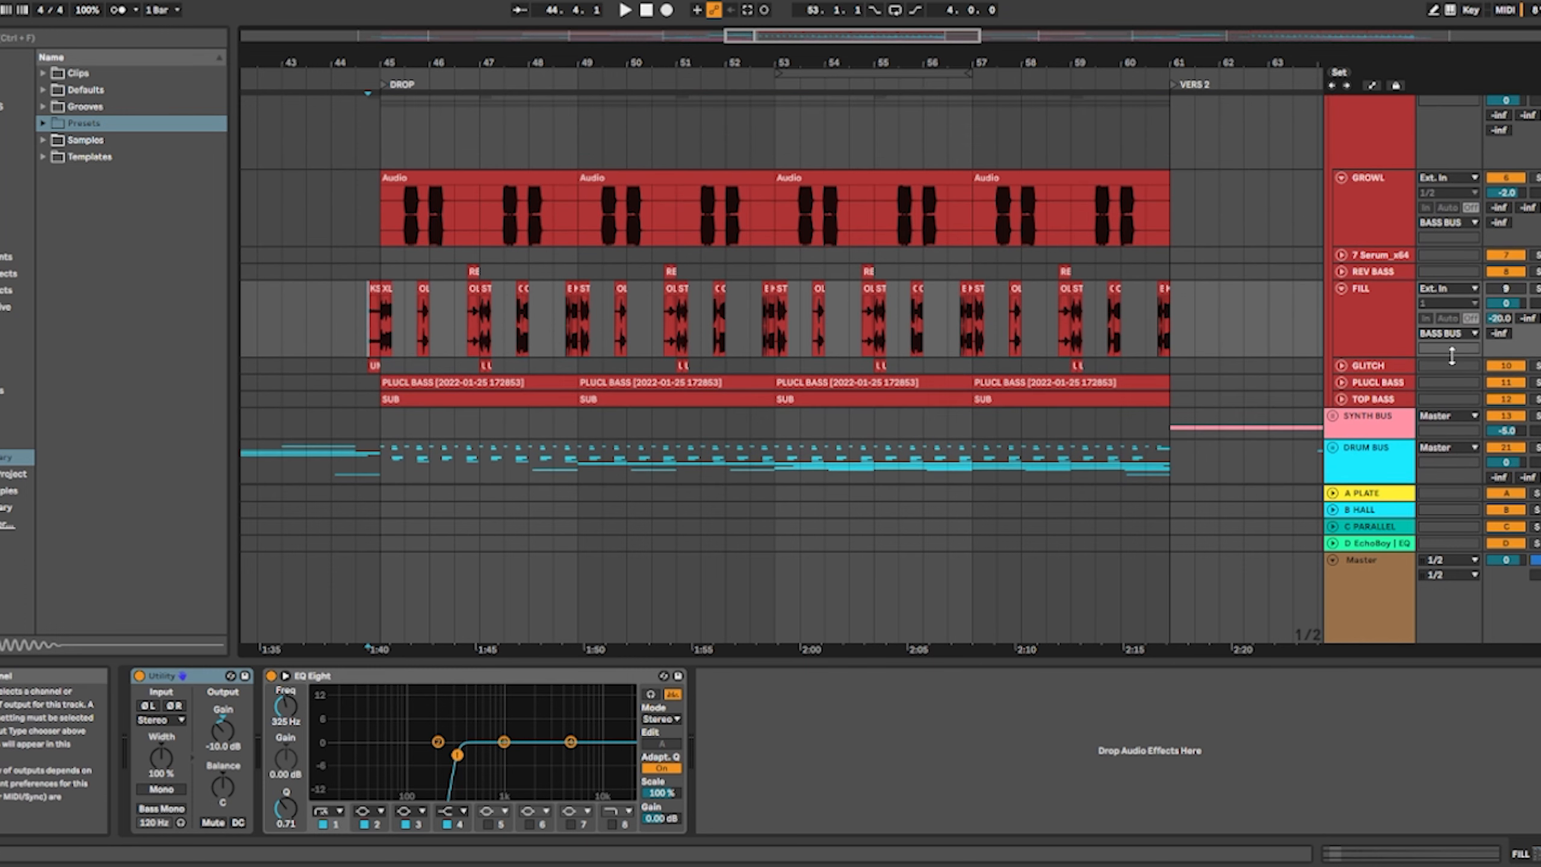
left_click(378, 323)
key("space")
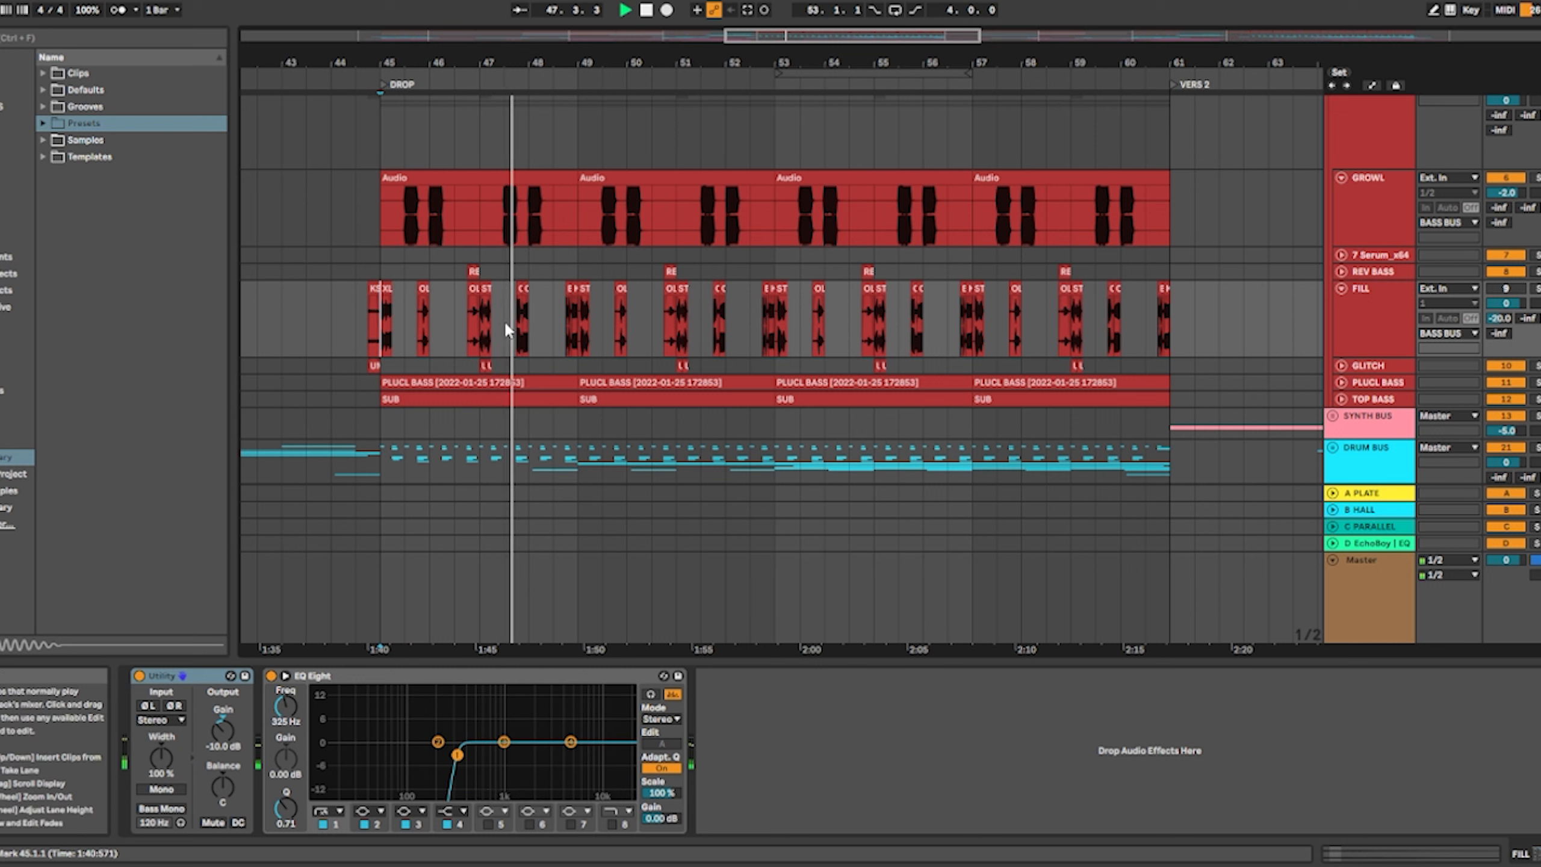
left_click(385, 309)
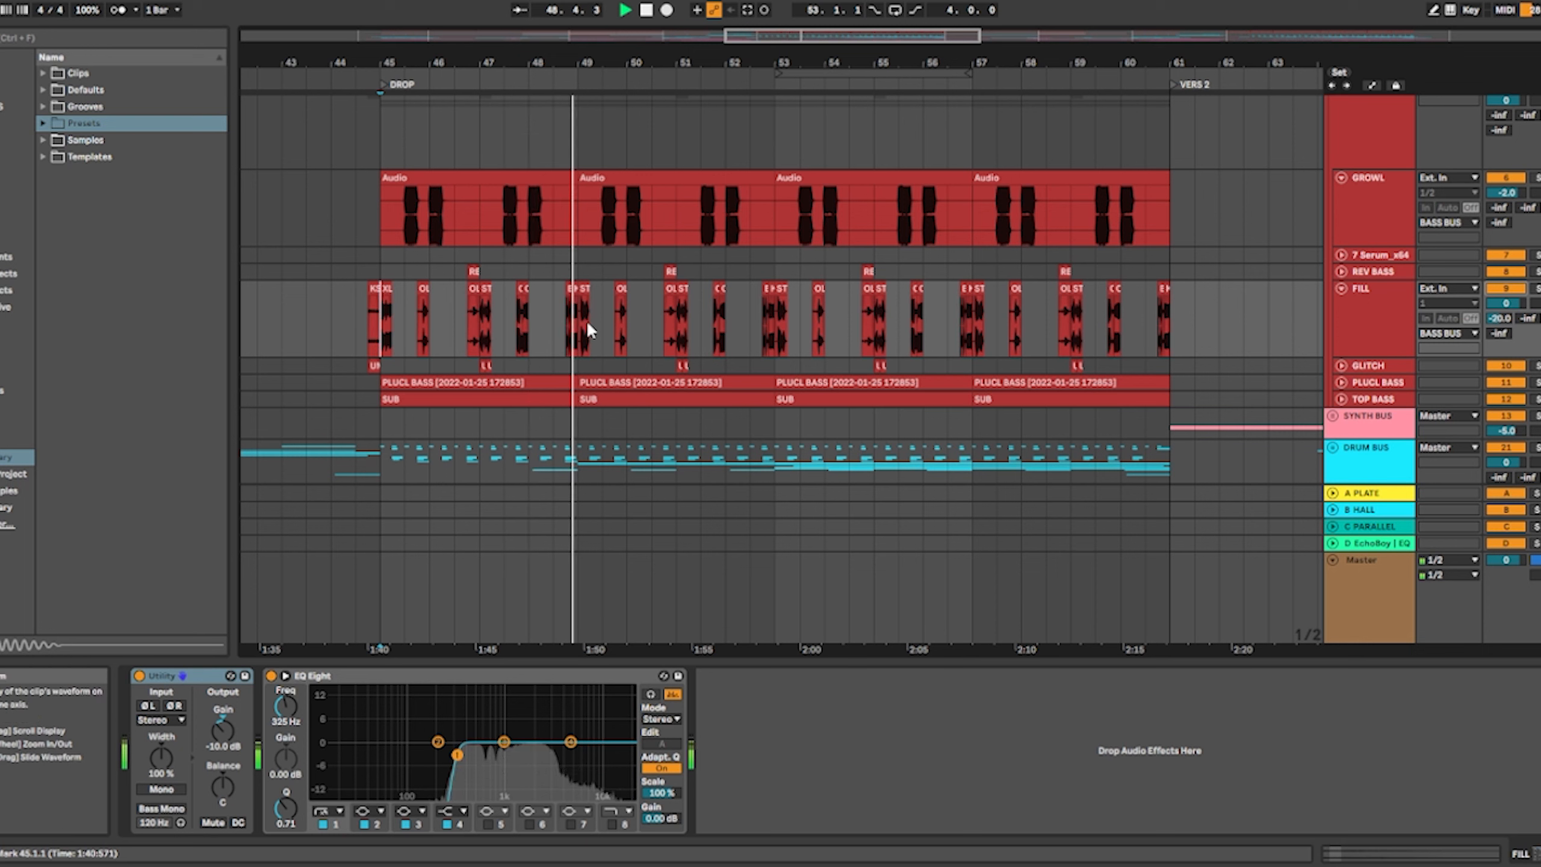
key("space")
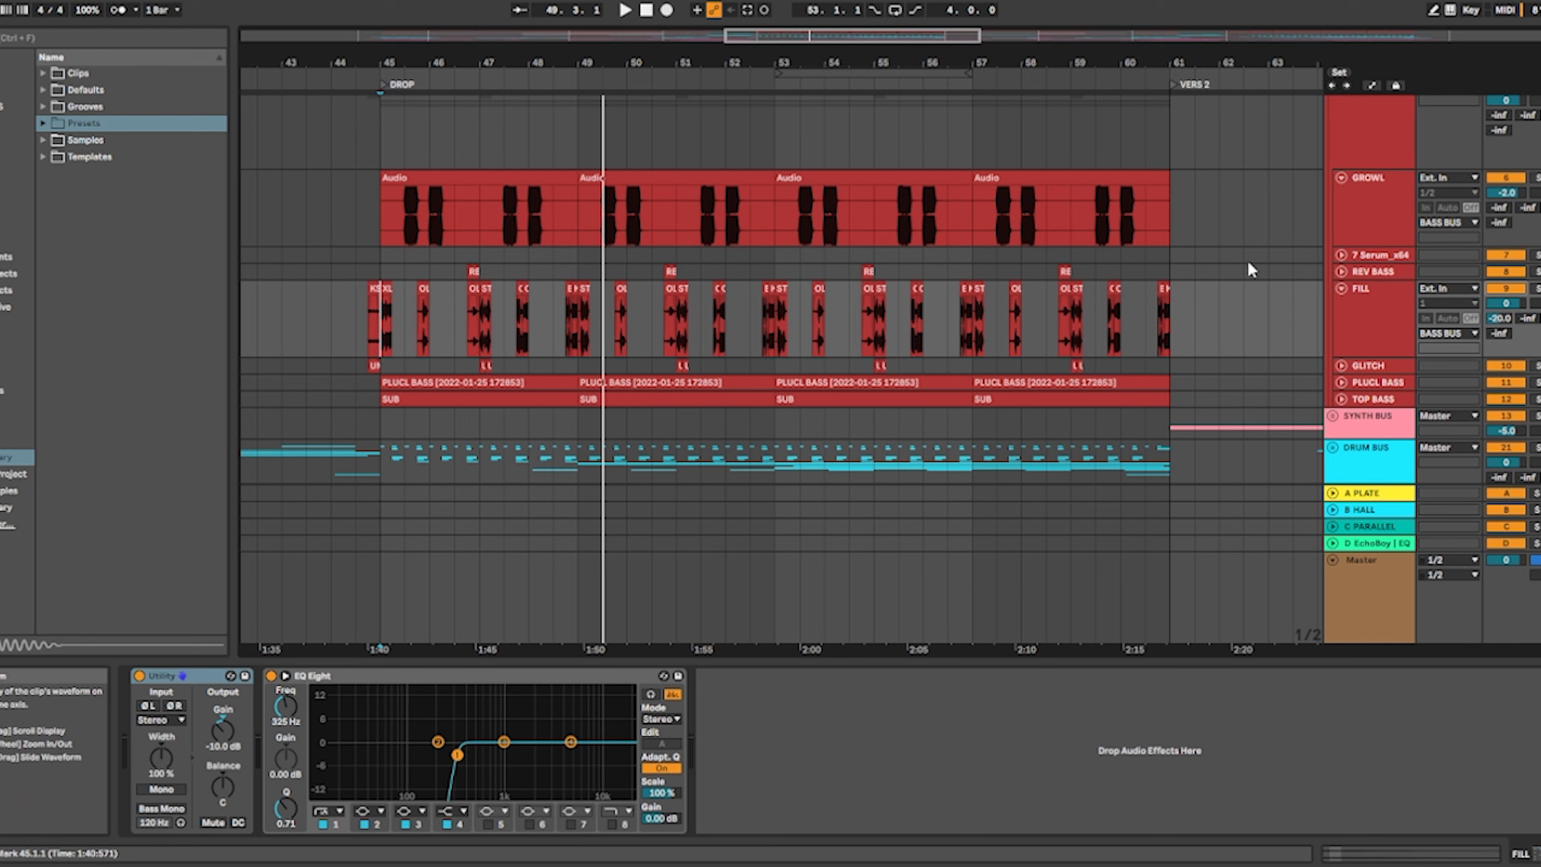
Show the effect chain of the nested BASS BUS group, then return to the FILL track's devices
scroll(1360, 243, "up", 1)
left_click(1362, 184)
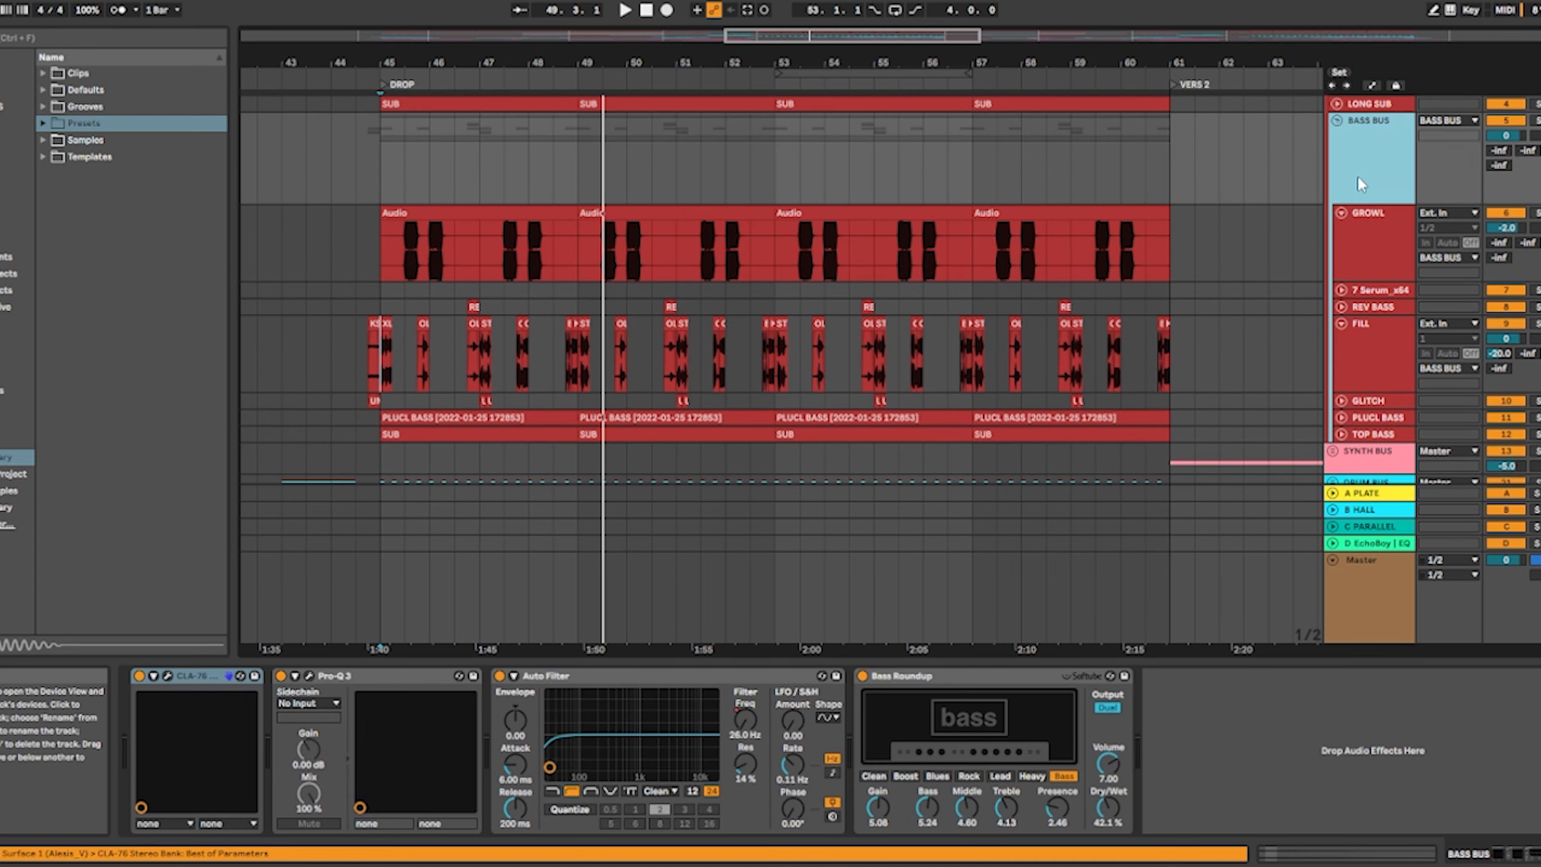
left_click(1403, 364)
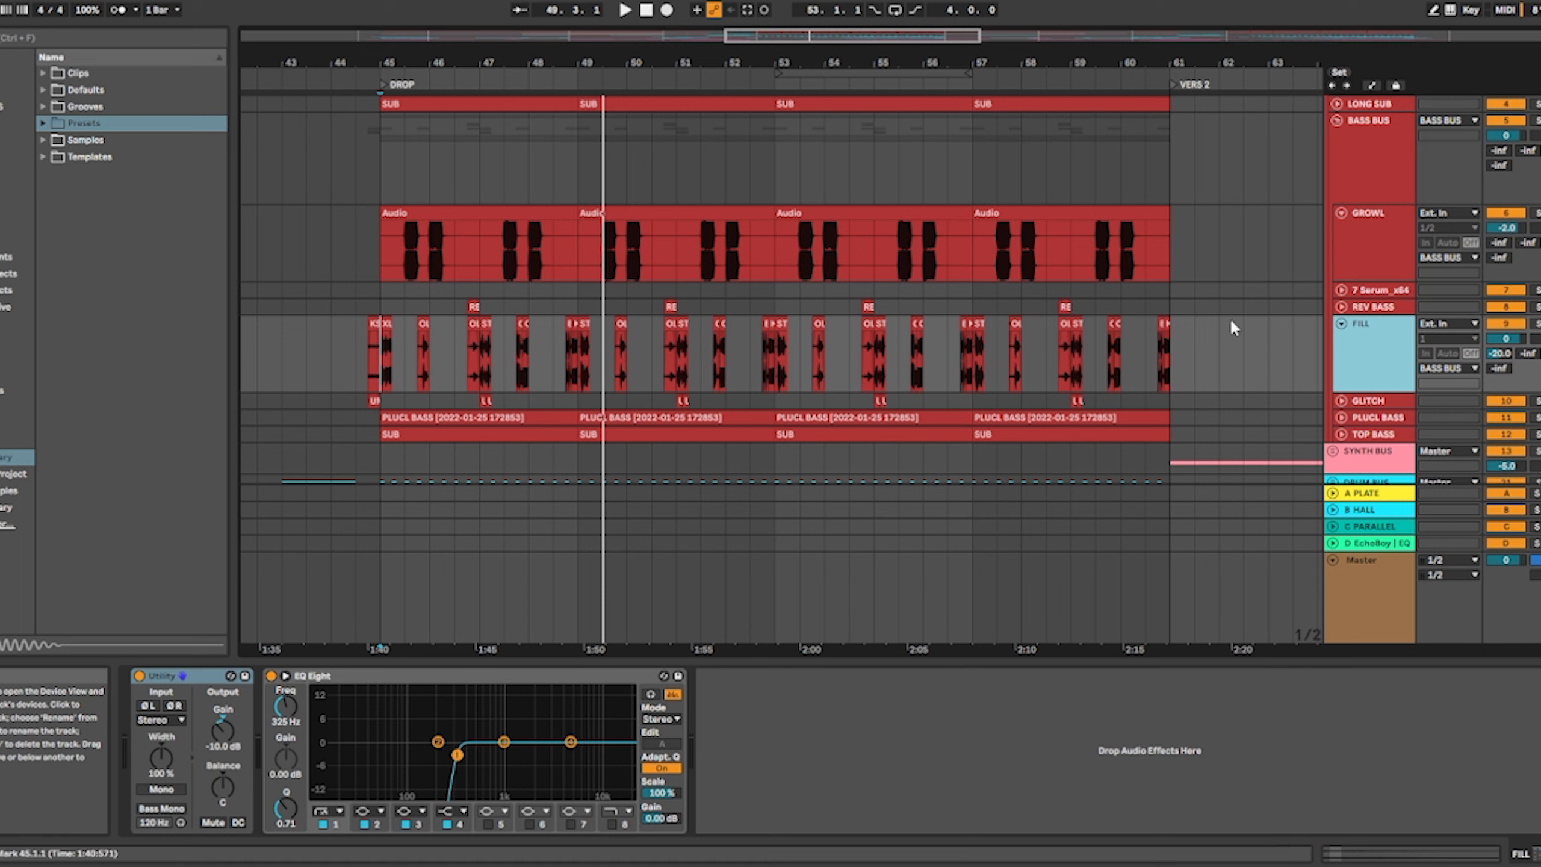
Fold the FILL track, unfold and solo the GLITCH track, and play its clips from around bar 47
left_click(1341, 323)
left_click(1342, 340)
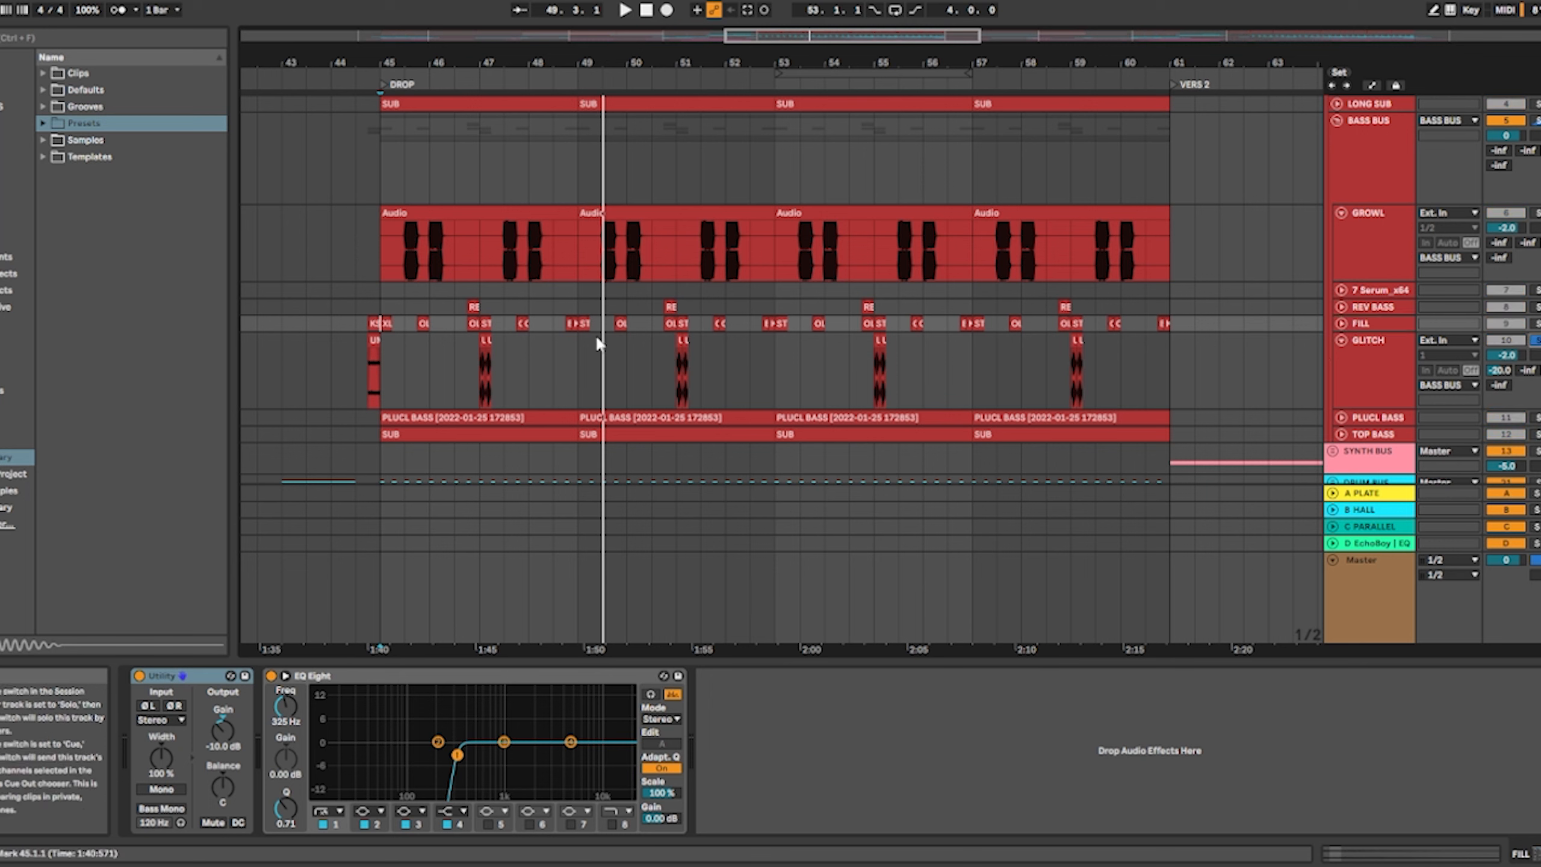
left_click(472, 379)
key("space")
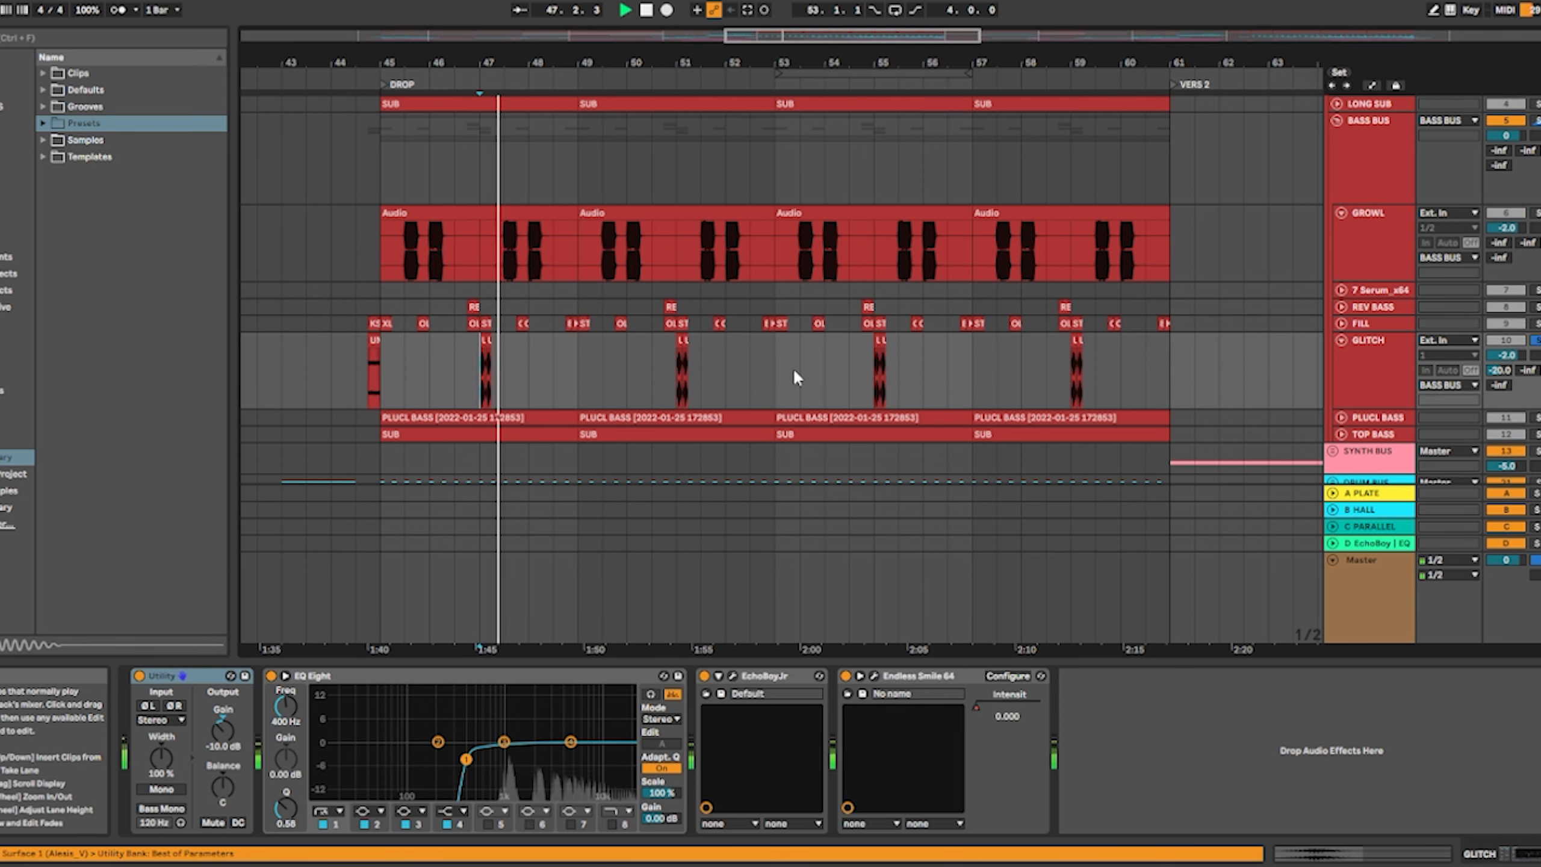
Fold GLITCH, unfold and solo the PLUCL BASS track, and play it from bar 45 before stopping
left_click(1342, 342)
left_click(1340, 356)
left_click(1537, 358)
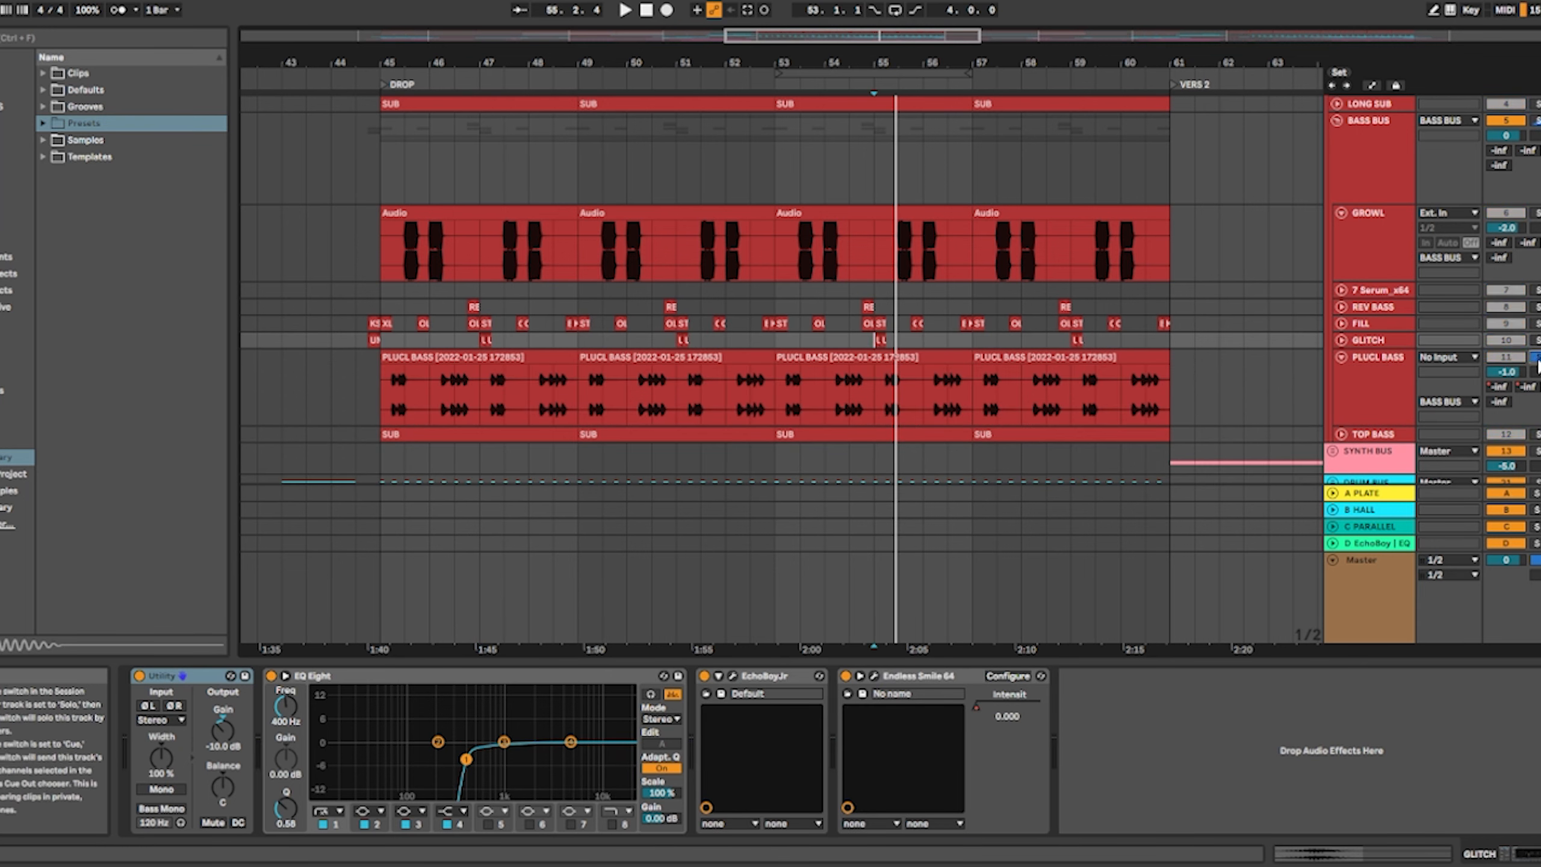
left_click(385, 395)
key("plus")
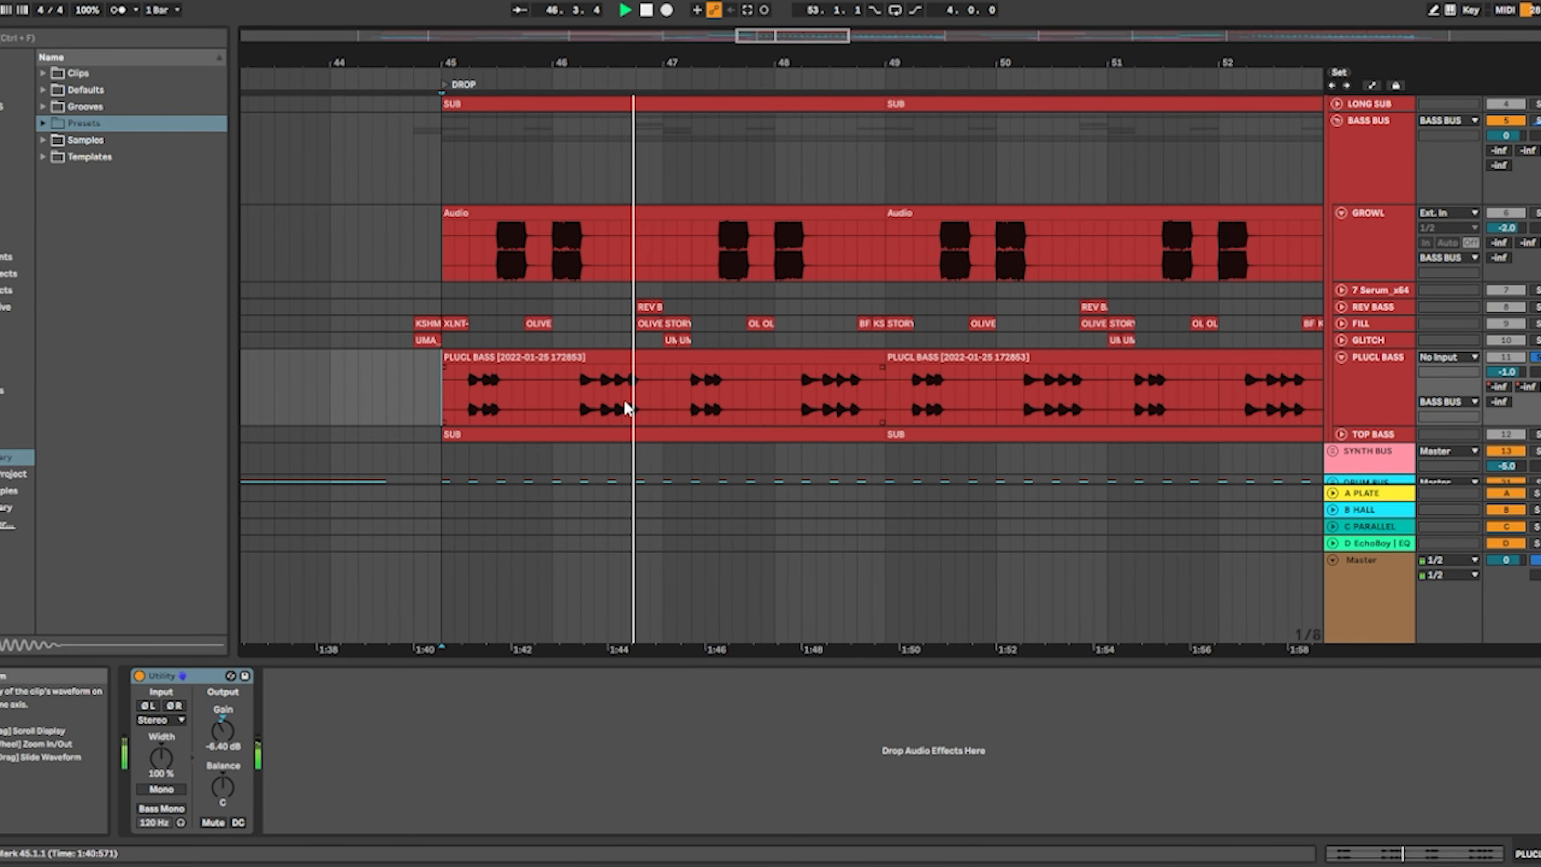
key("space")
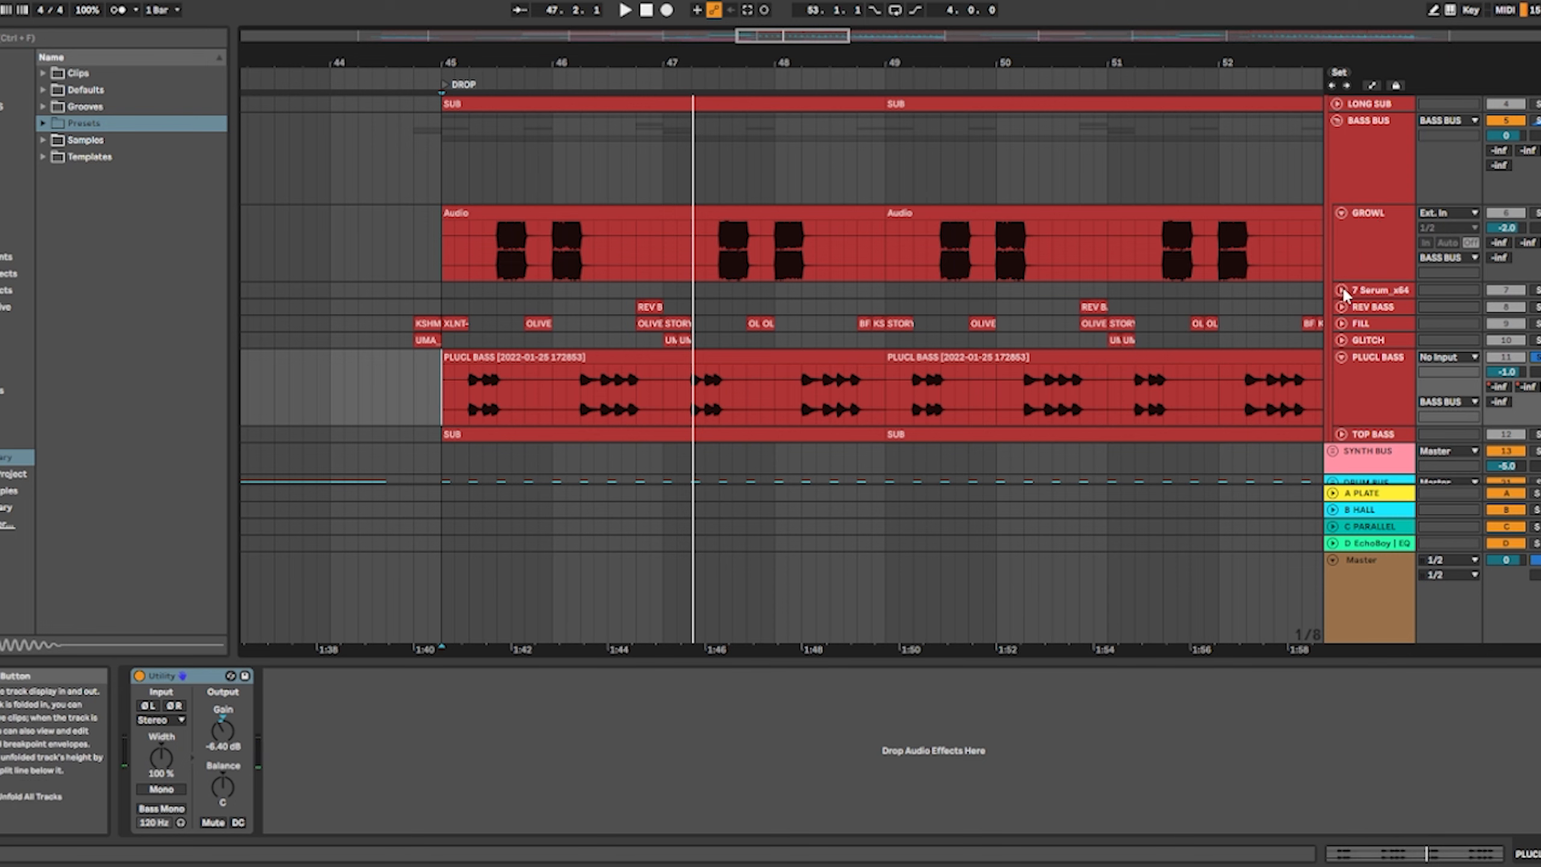
Unfold the 7 Serum_x64 track to show its Serum and Utility devices, then fold it again
left_click(1365, 293)
left_click(1536, 291)
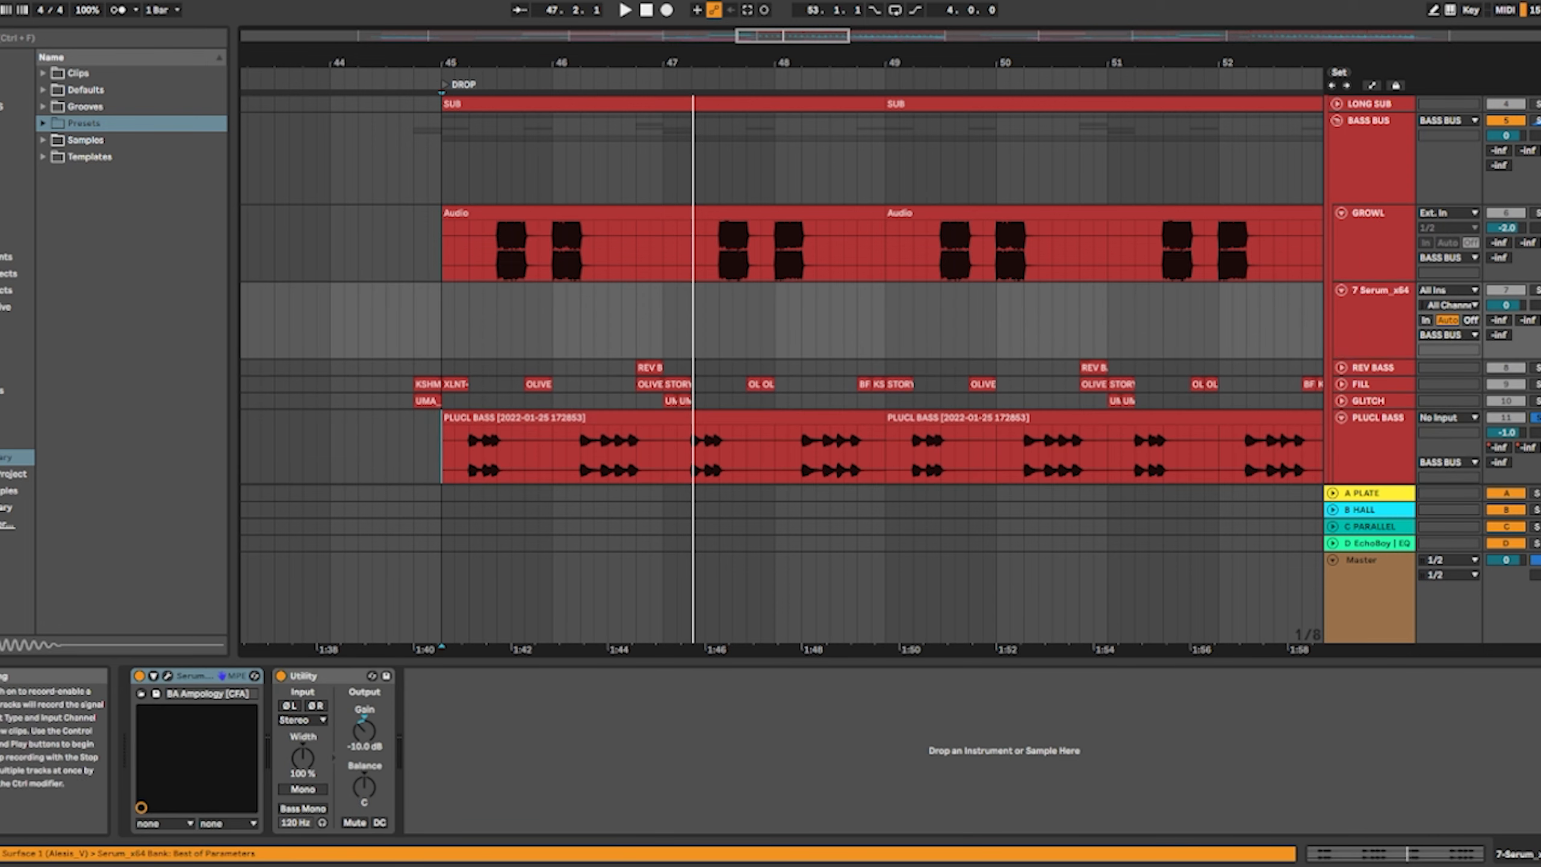
left_click(1341, 290)
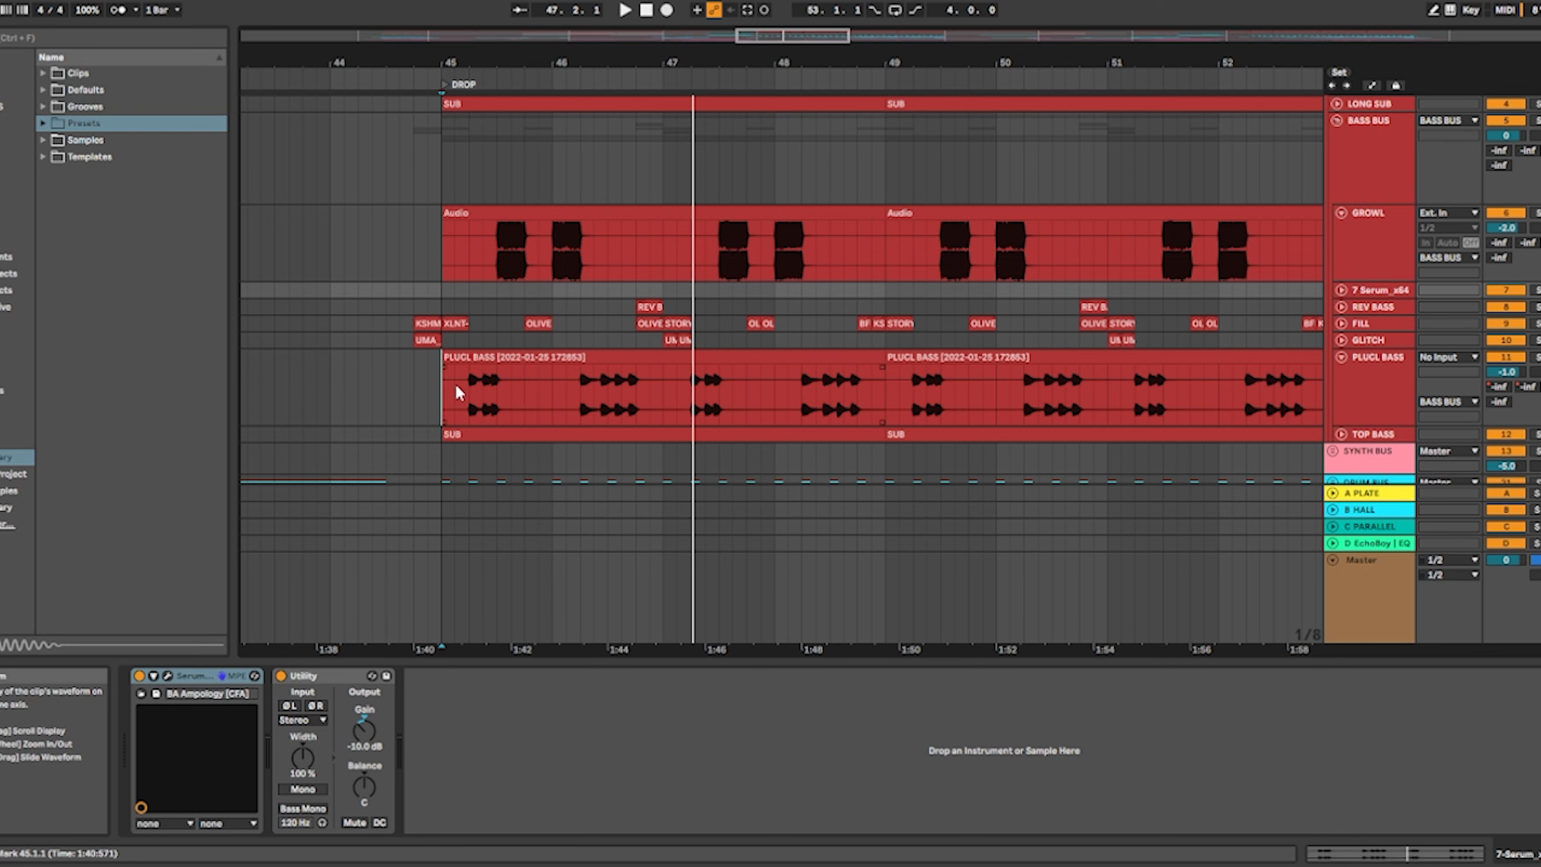
Fold the PLUCL BASS track, then unfold and solo the TOP BASS track
left_click(456, 392)
scroll(886, 365, "down", 2)
left_click(1335, 319)
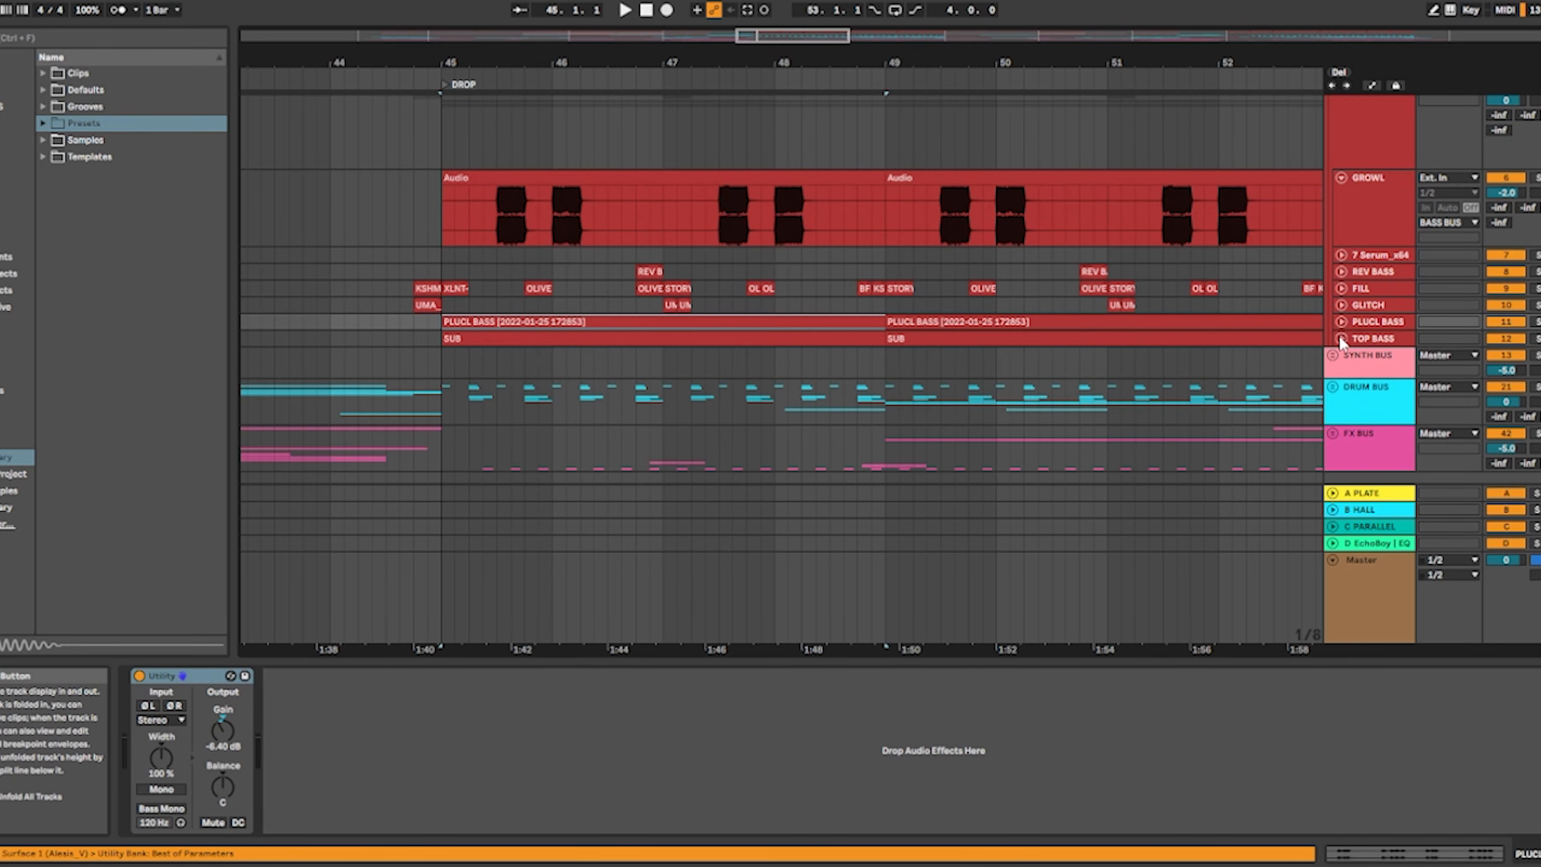
left_click(1341, 339)
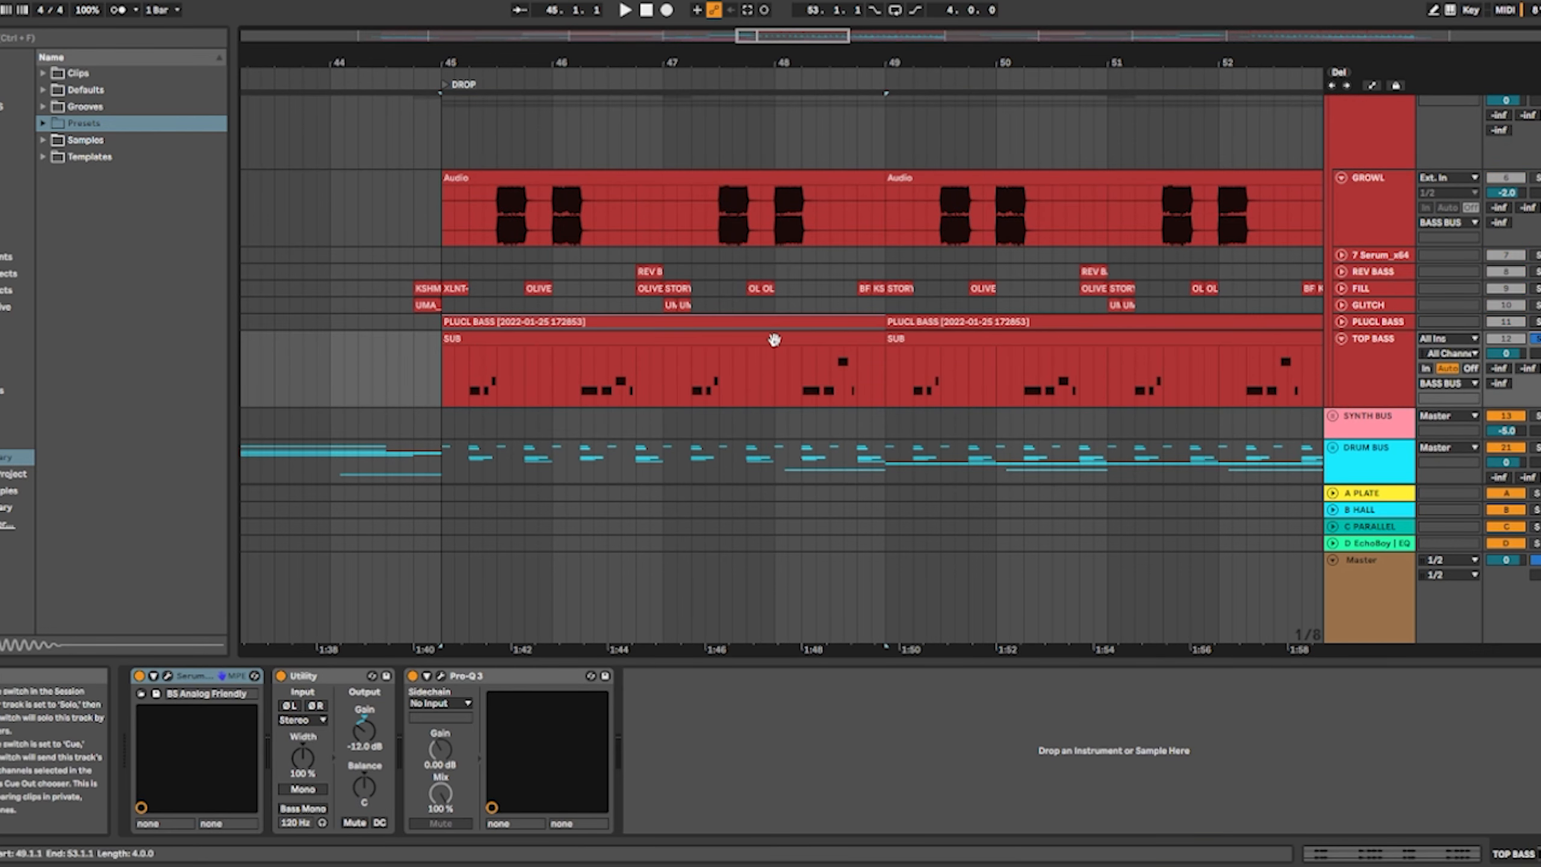
Play the soloed TOP BASS track from 45.2 while comparing its notes with the other bass tracks
left_click(471, 389)
key("space")
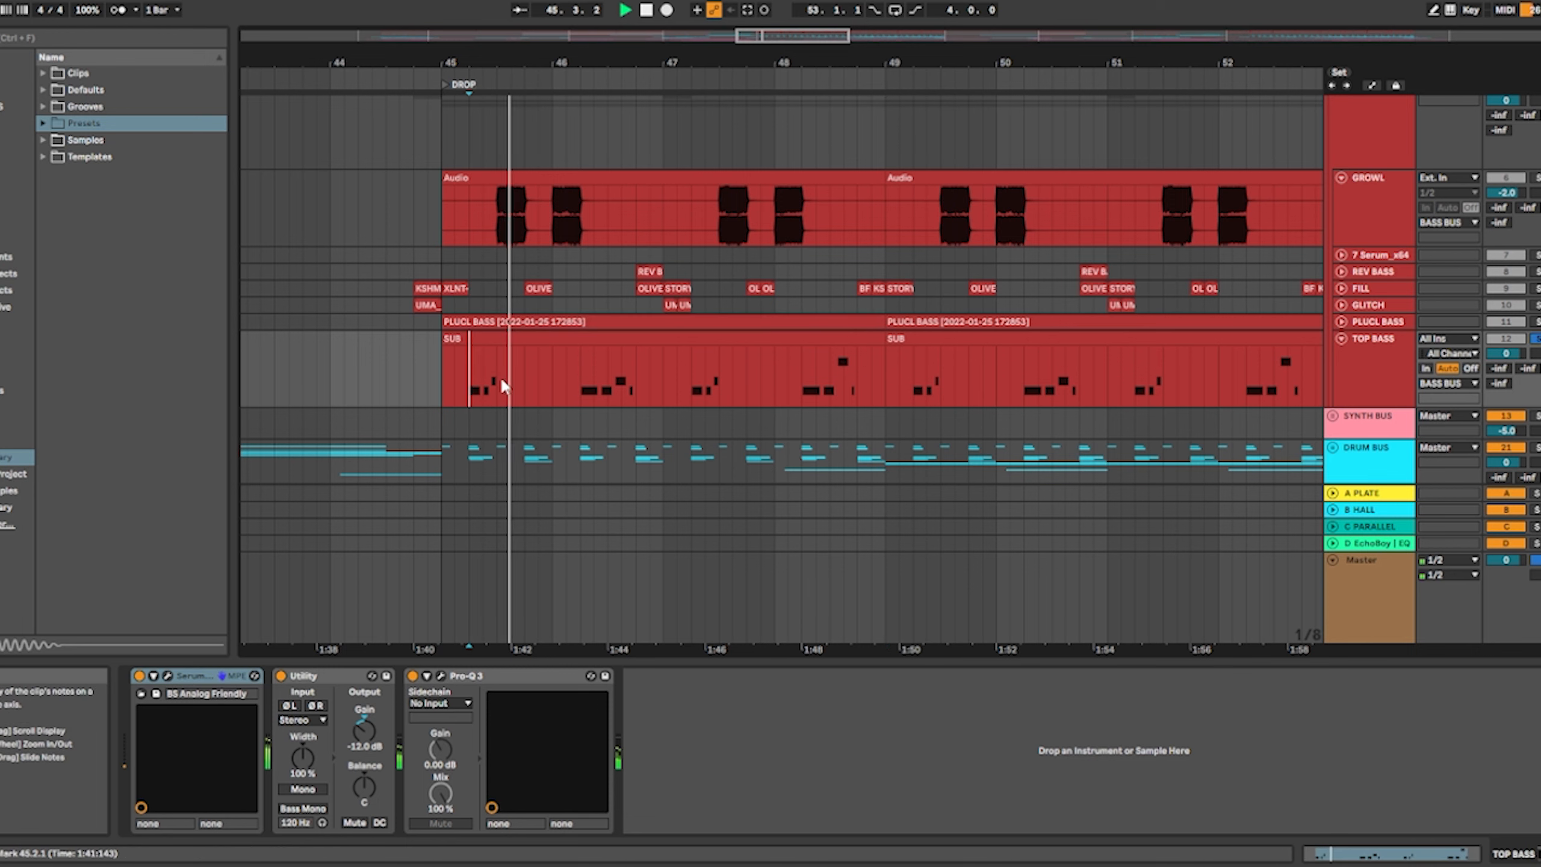
scroll(492, 381, "up", 3)
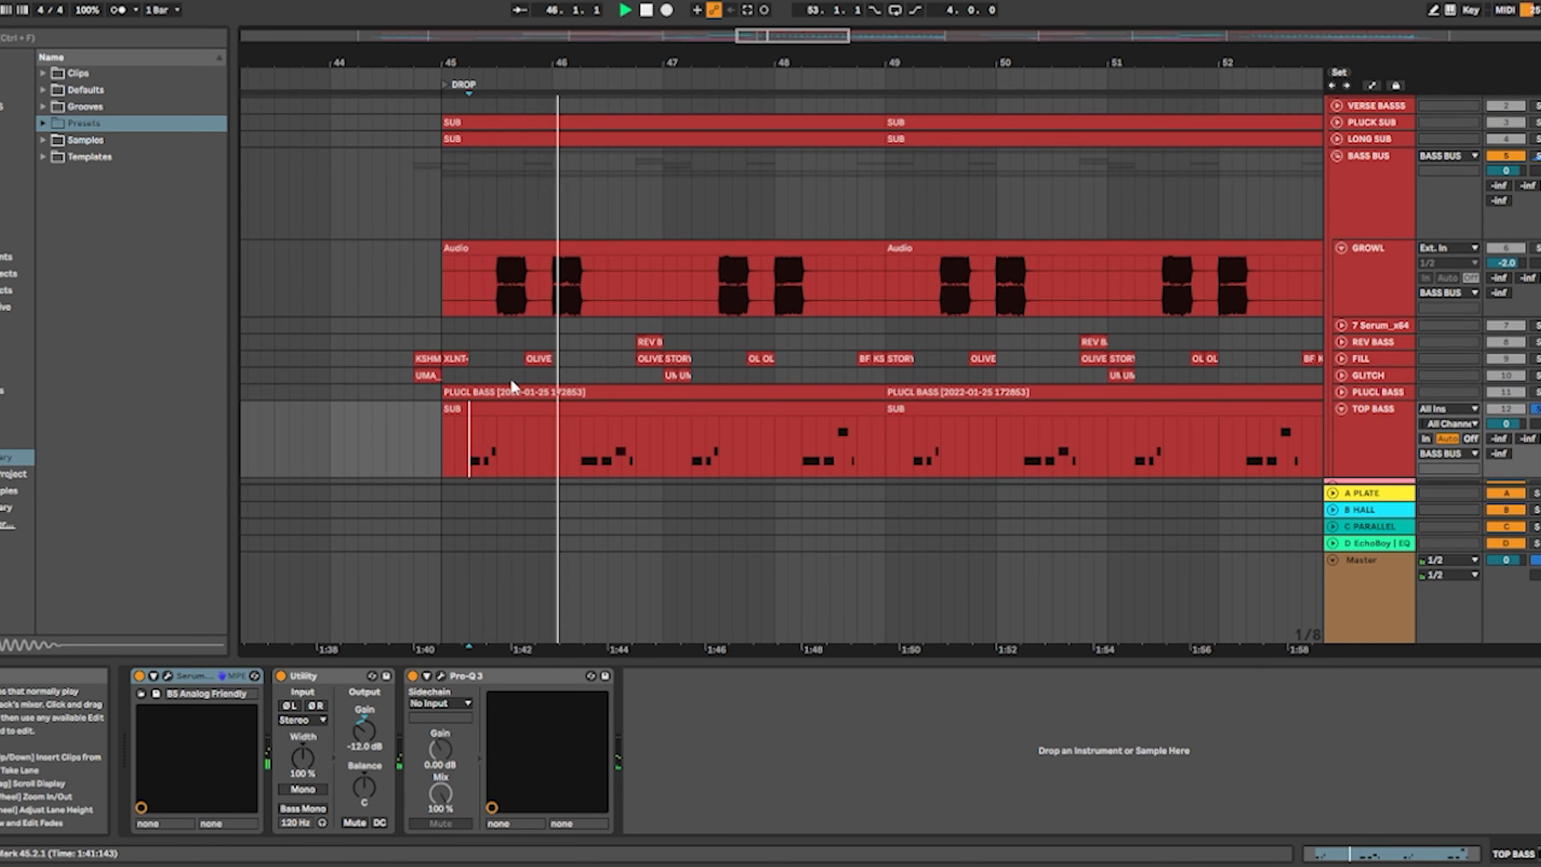
scroll(510, 376, "up", 1)
scroll(510, 377, "down", 2)
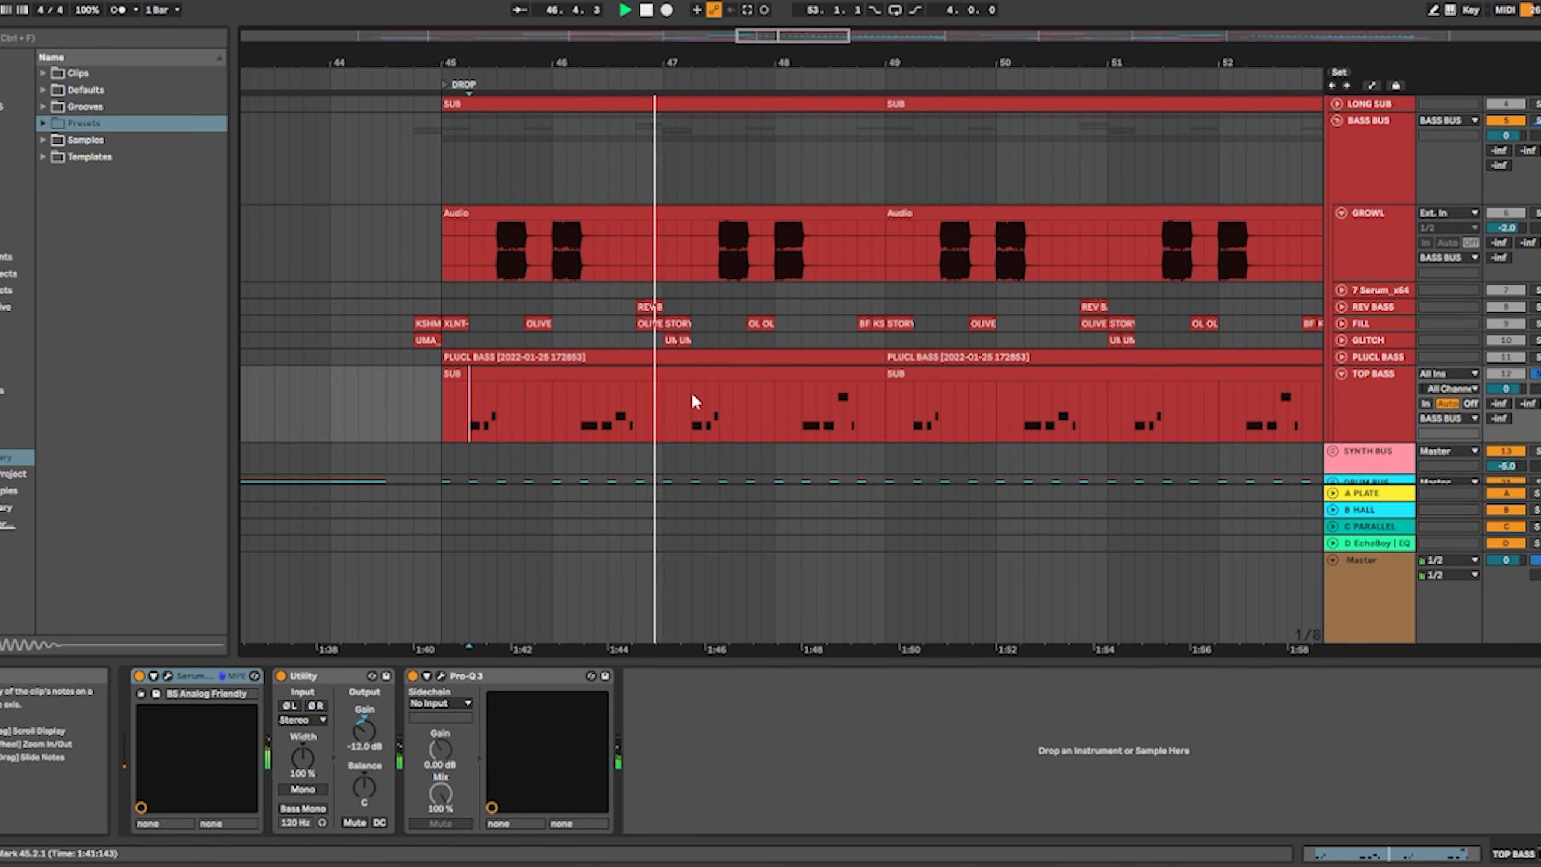
scroll(696, 401, "down", 2)
Show the PLUCK SUB track's device chain, then open the TOP BASS track's Pro-Q 3 EQ and close it
scroll(392, 620, "up", 6)
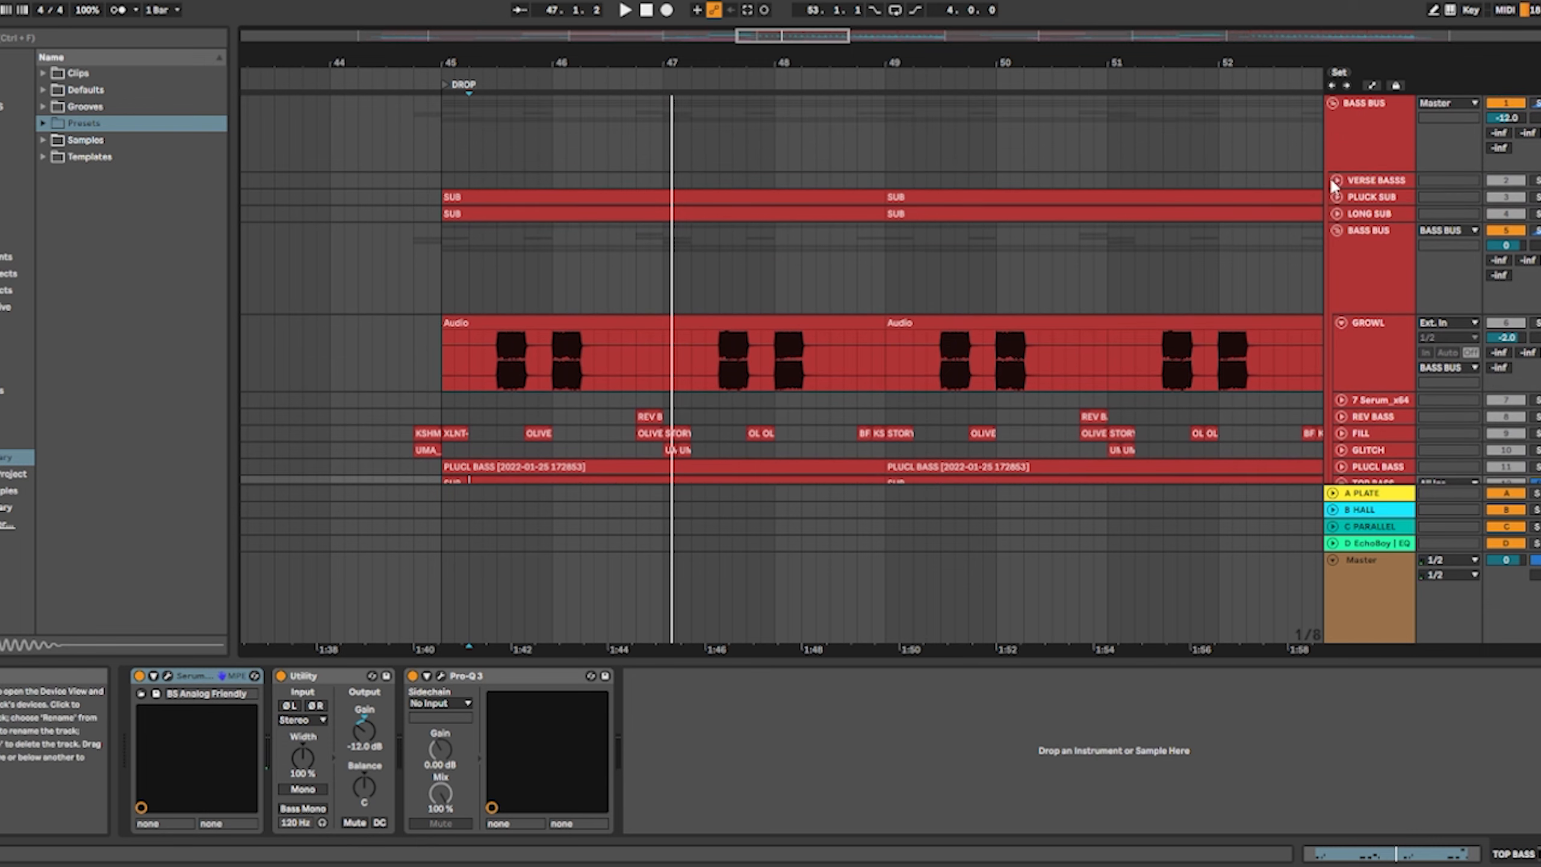
left_click(1345, 198)
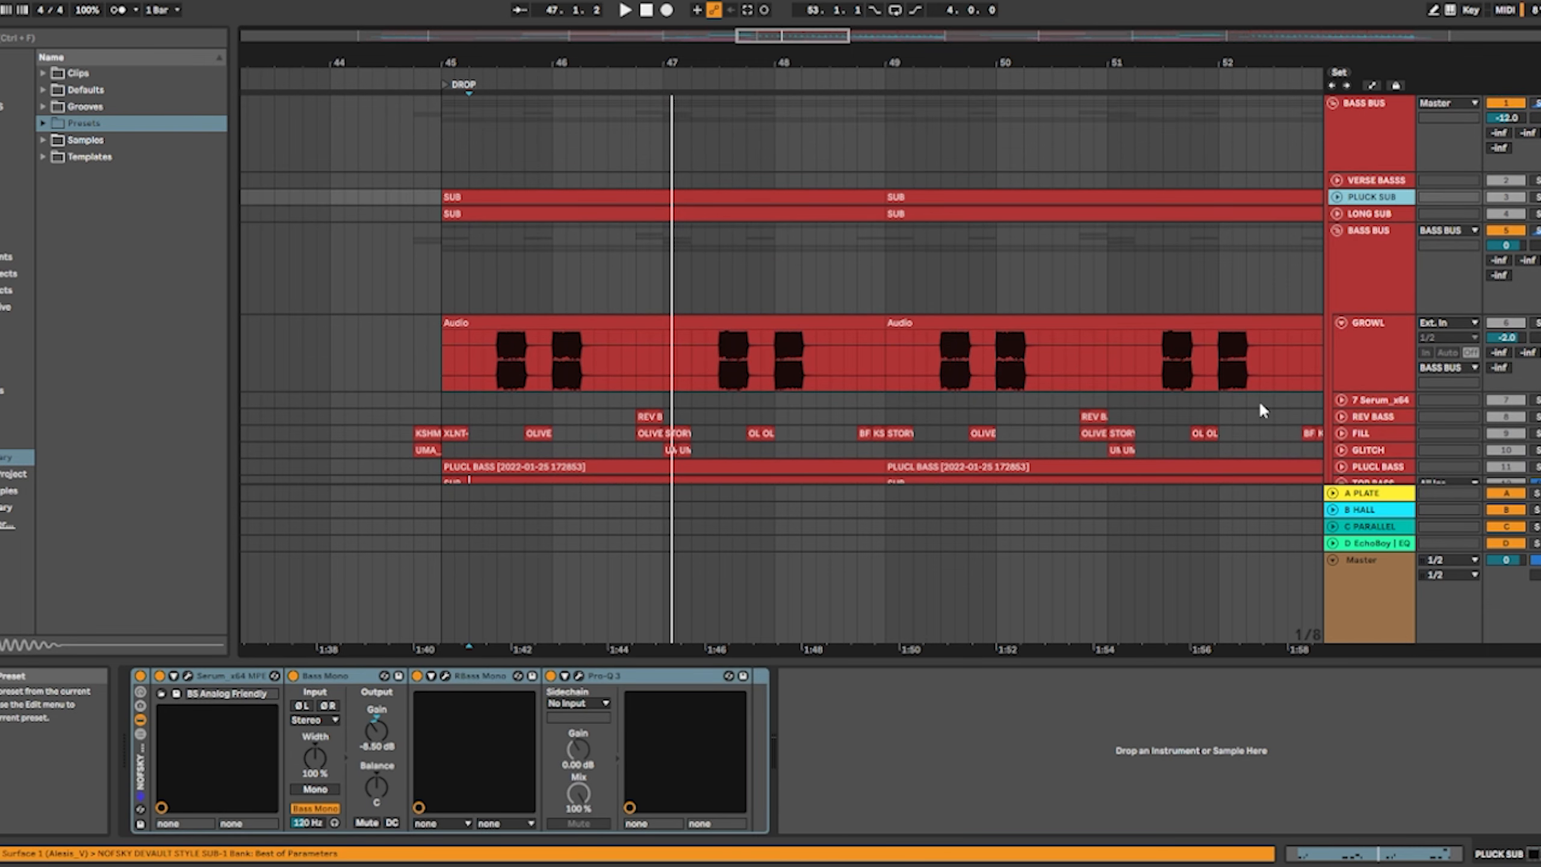
scroll(1261, 411, "down", 5)
left_click(1362, 383)
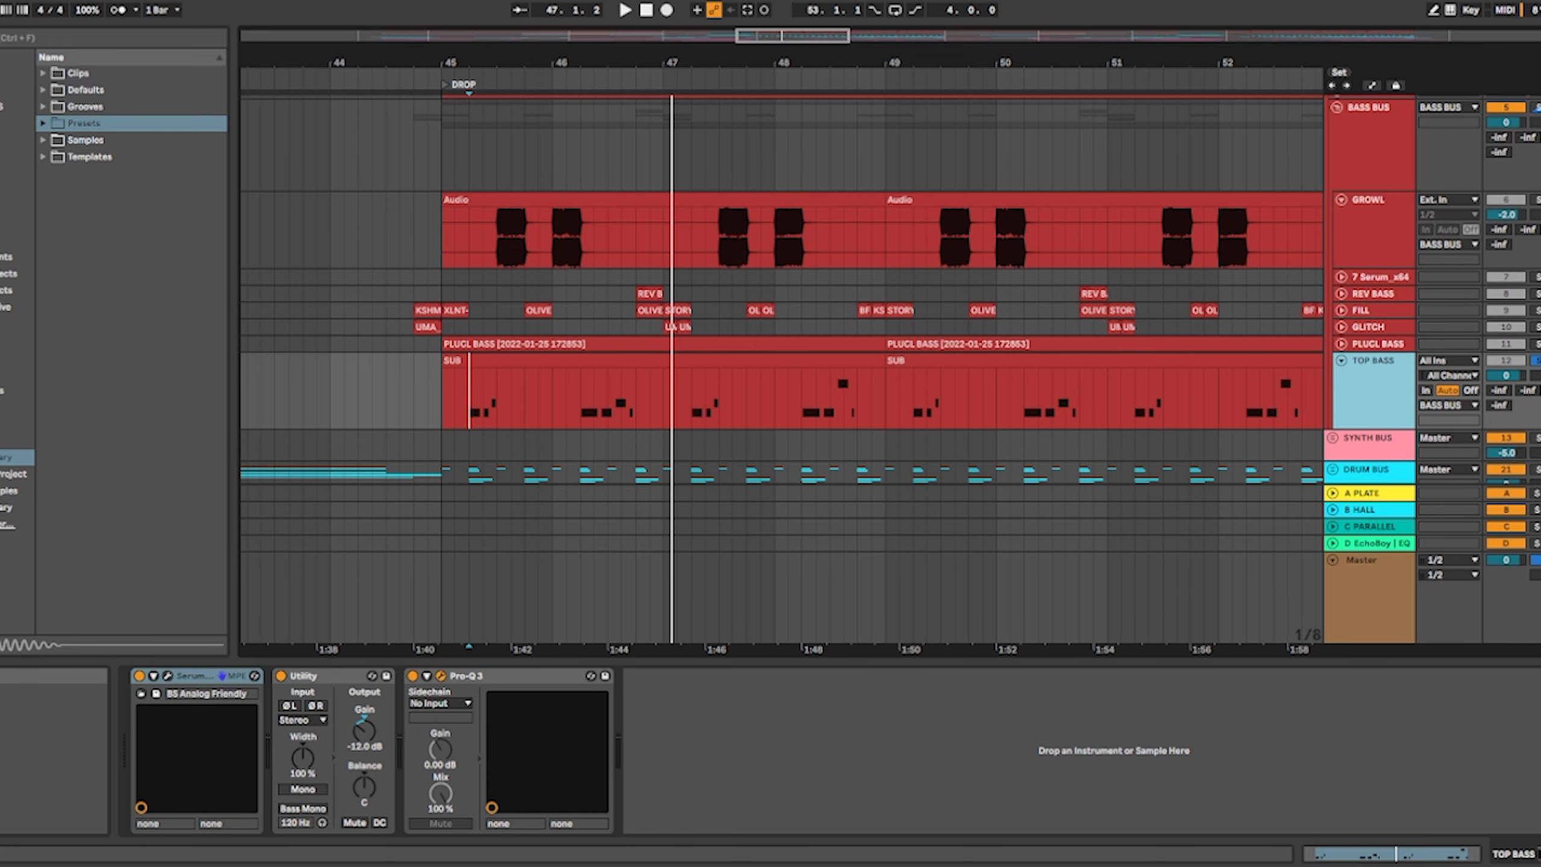
left_click(441, 676)
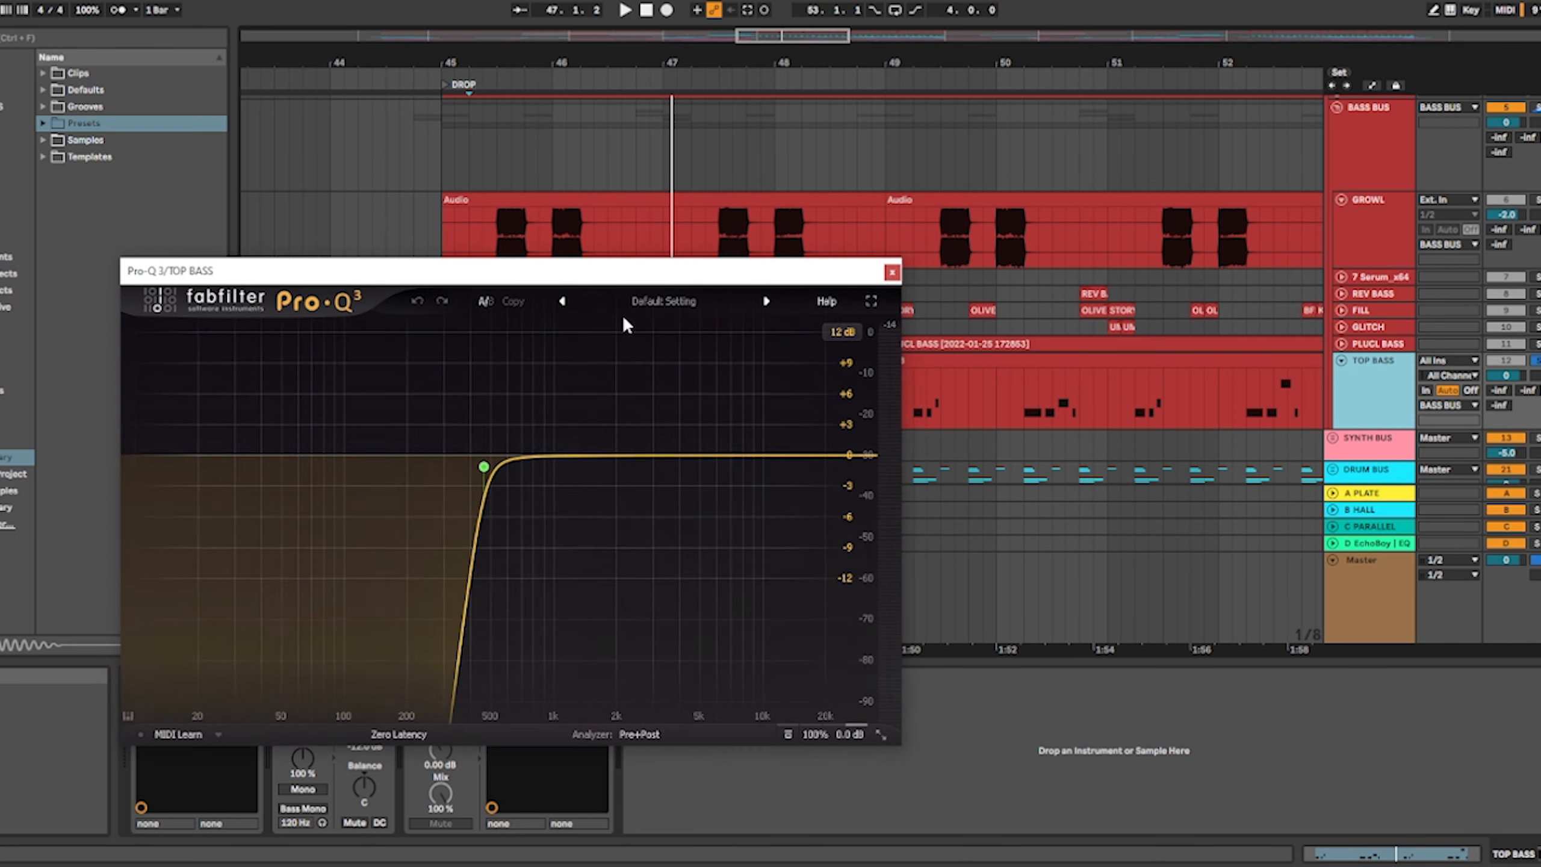
left_click(901, 273)
Remove the TOP BASS solo and play all the bass tracks together from bar 45, then stop
scroll(1523, 204, "up", 4)
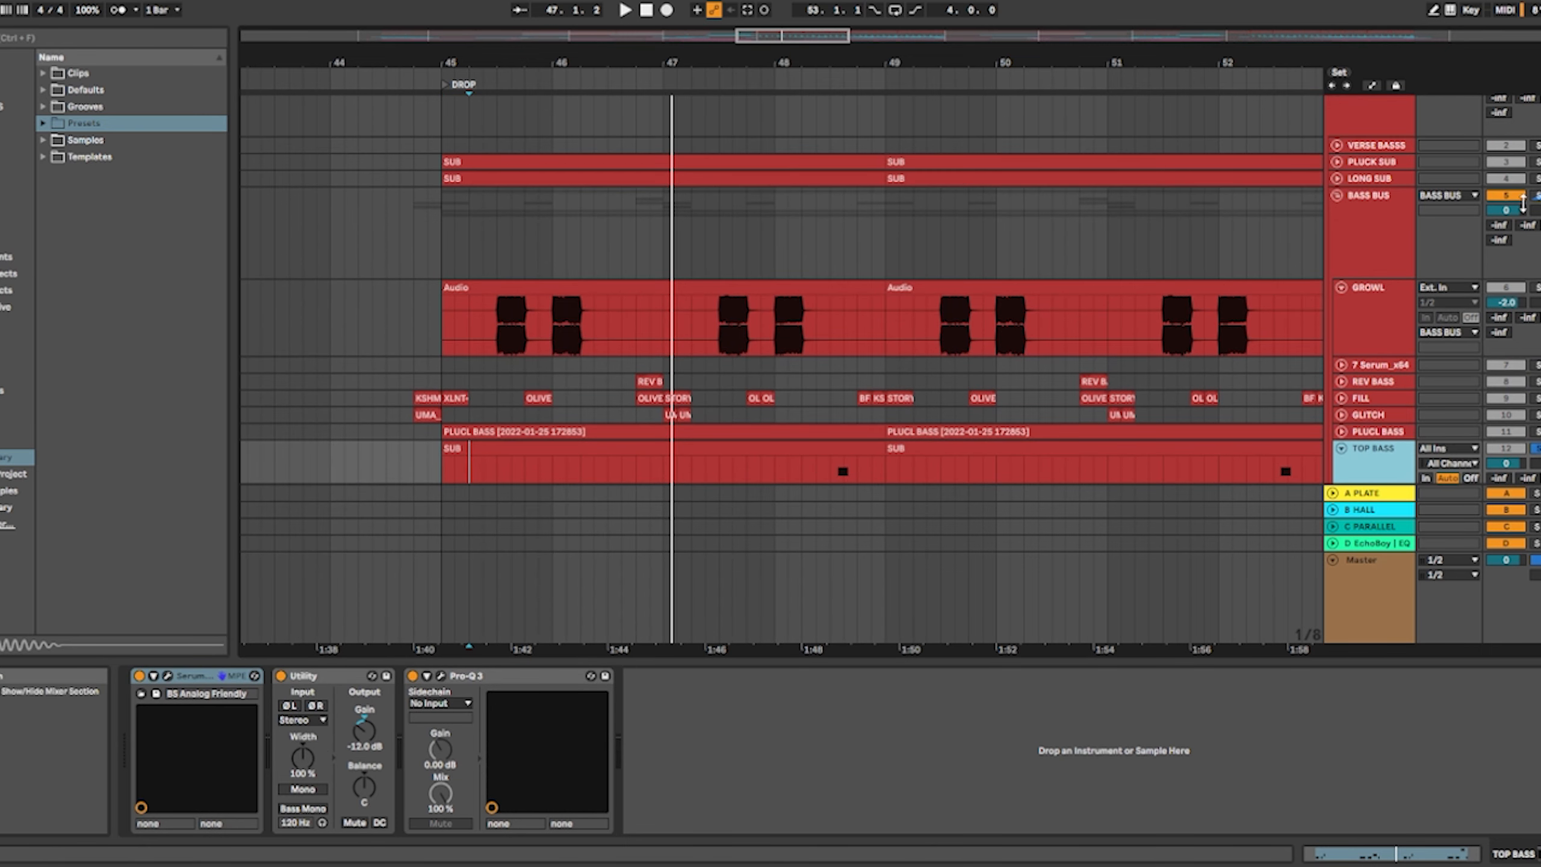
scroll(1417, 188, "up", 2)
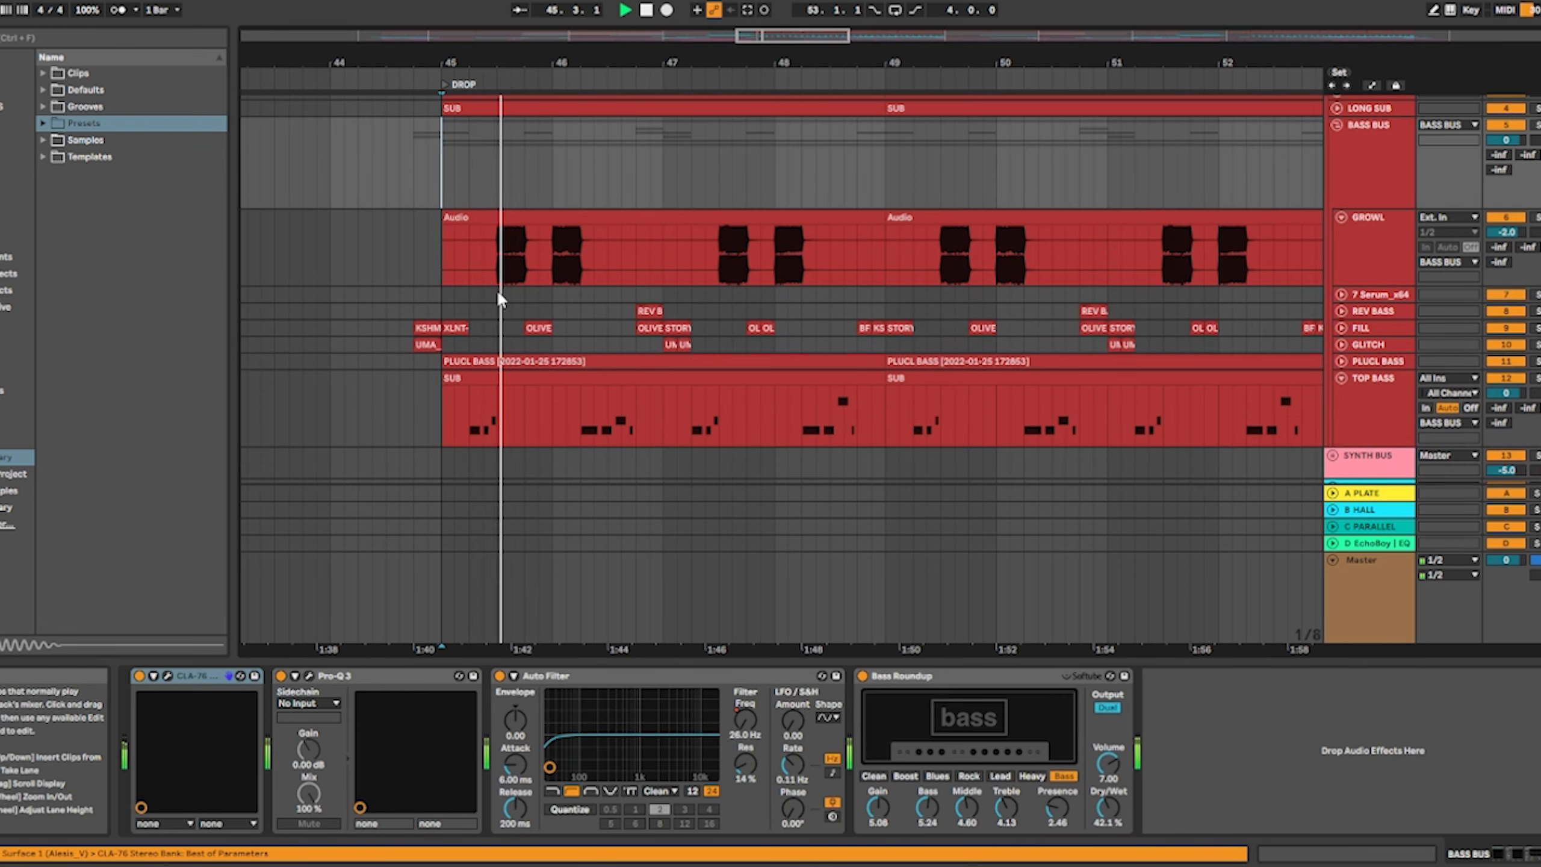
scroll(569, 296, "up", 1)
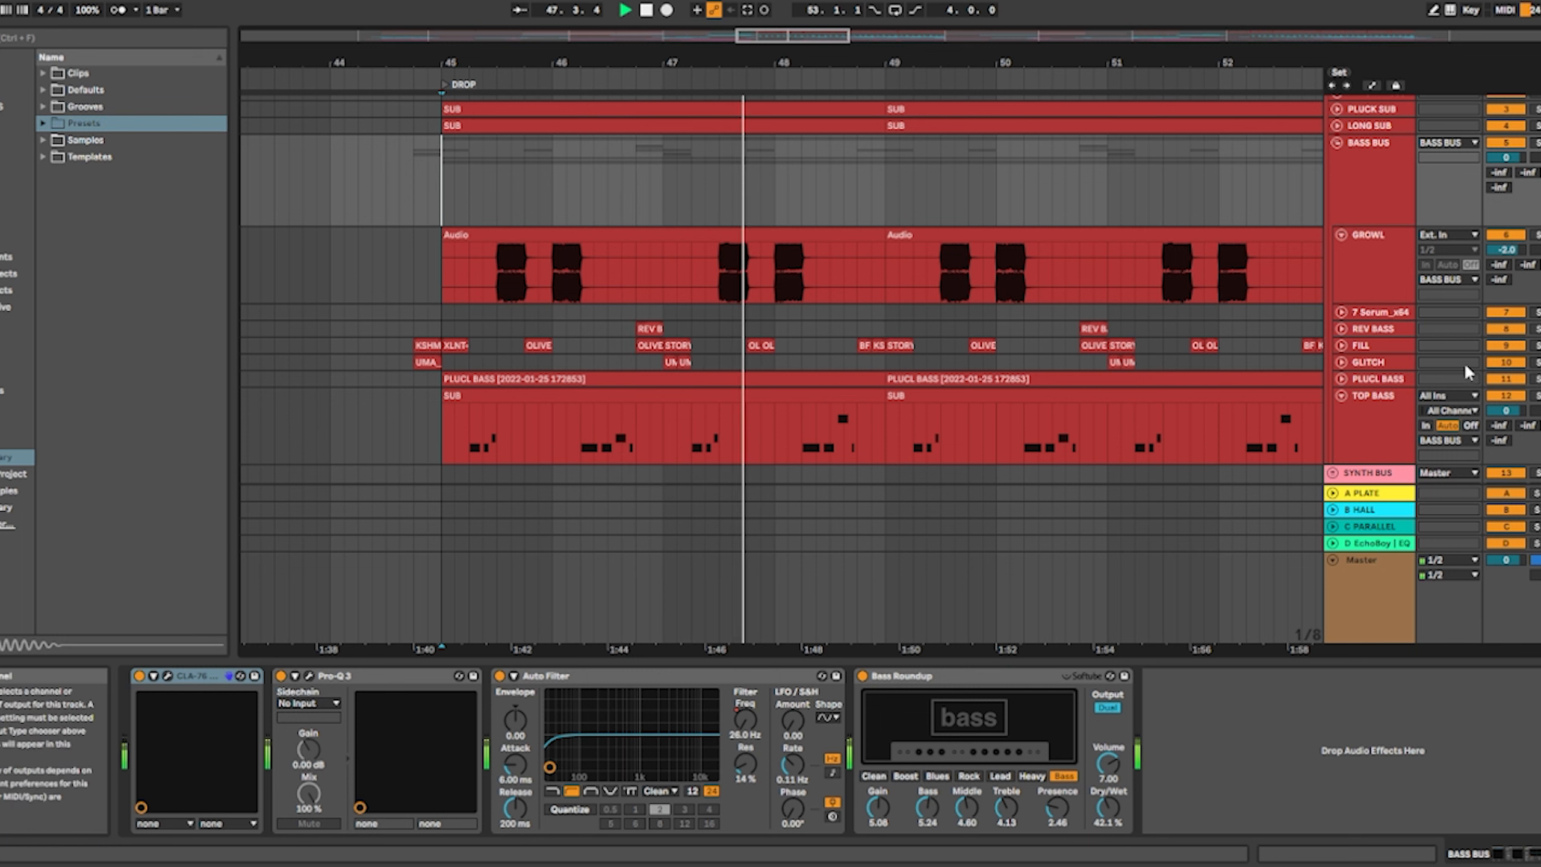
left_click(1339, 395)
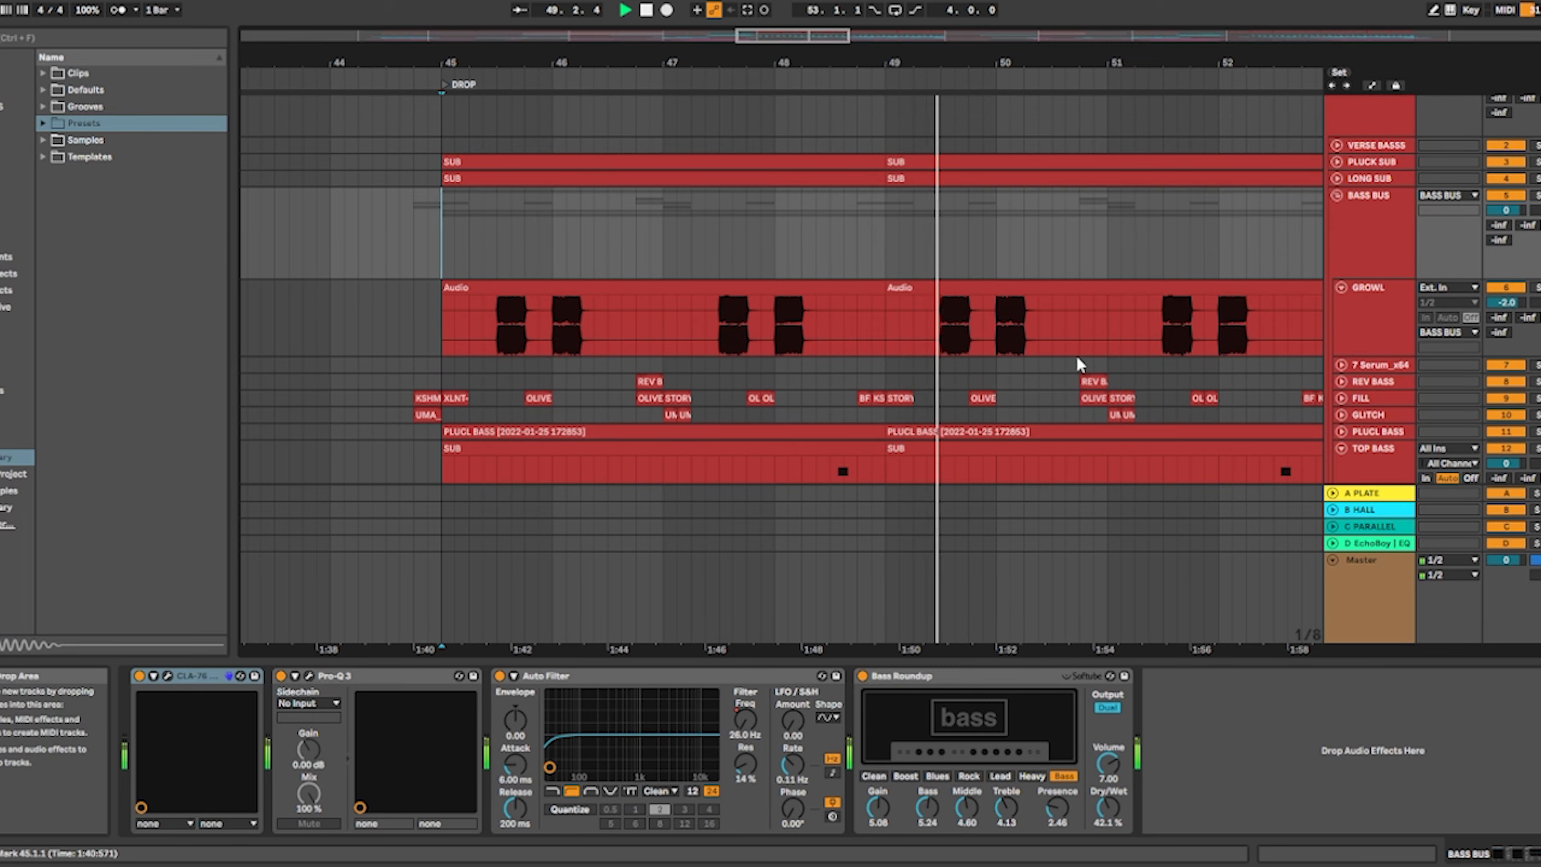
key("space")
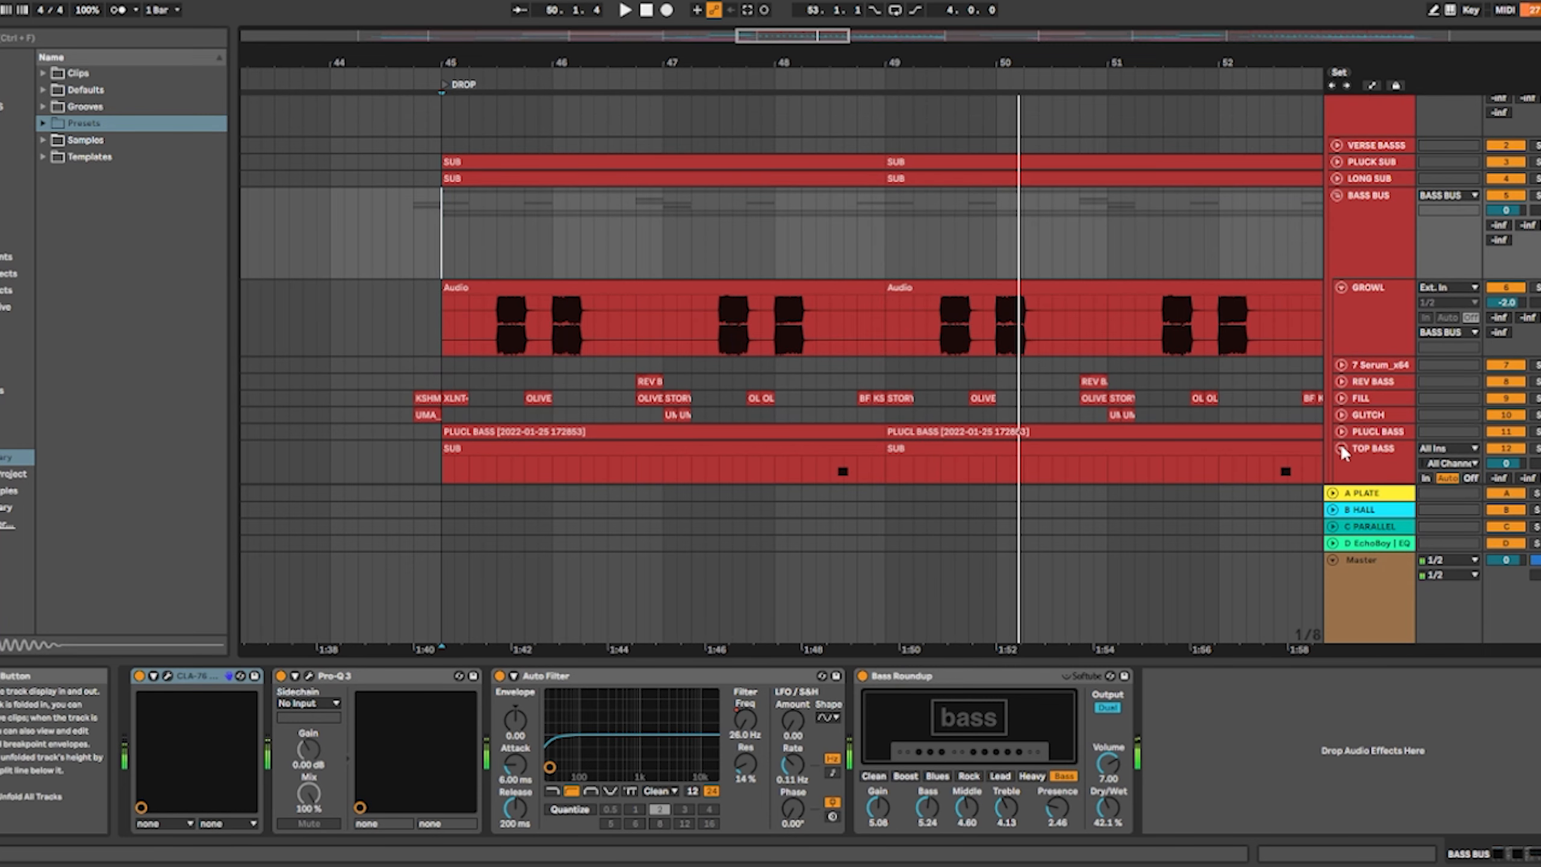
Fold the TOP BASS and GROWL tracks and open the nested BASS BUS group's Pro-Q 3 to examine its low cut
left_click(1340, 448)
left_click(1340, 321)
left_click(1337, 312)
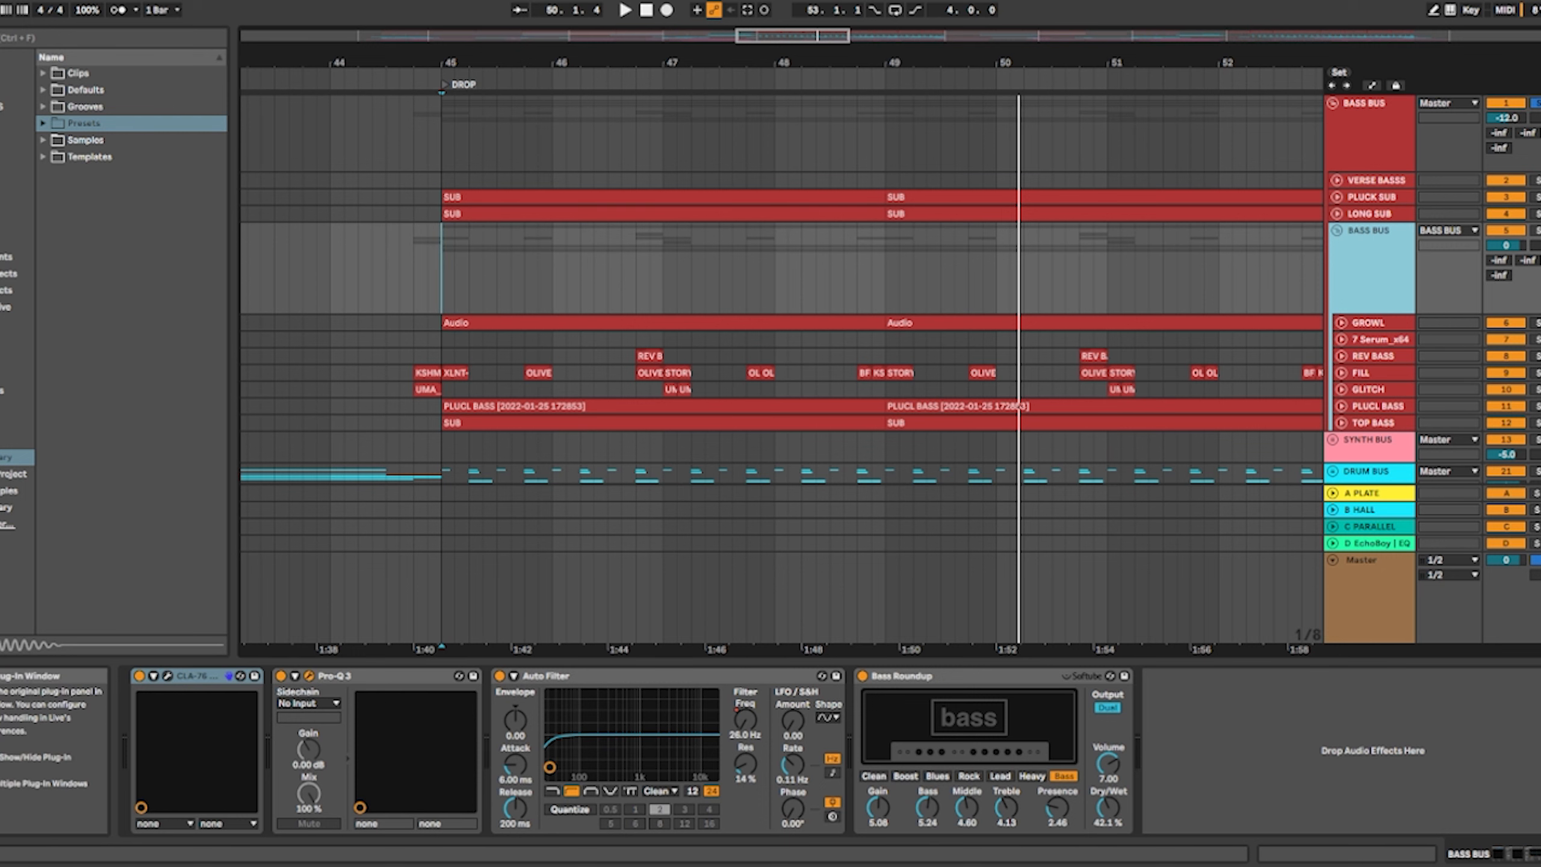
left_click_drag(711, 356, 635, 260)
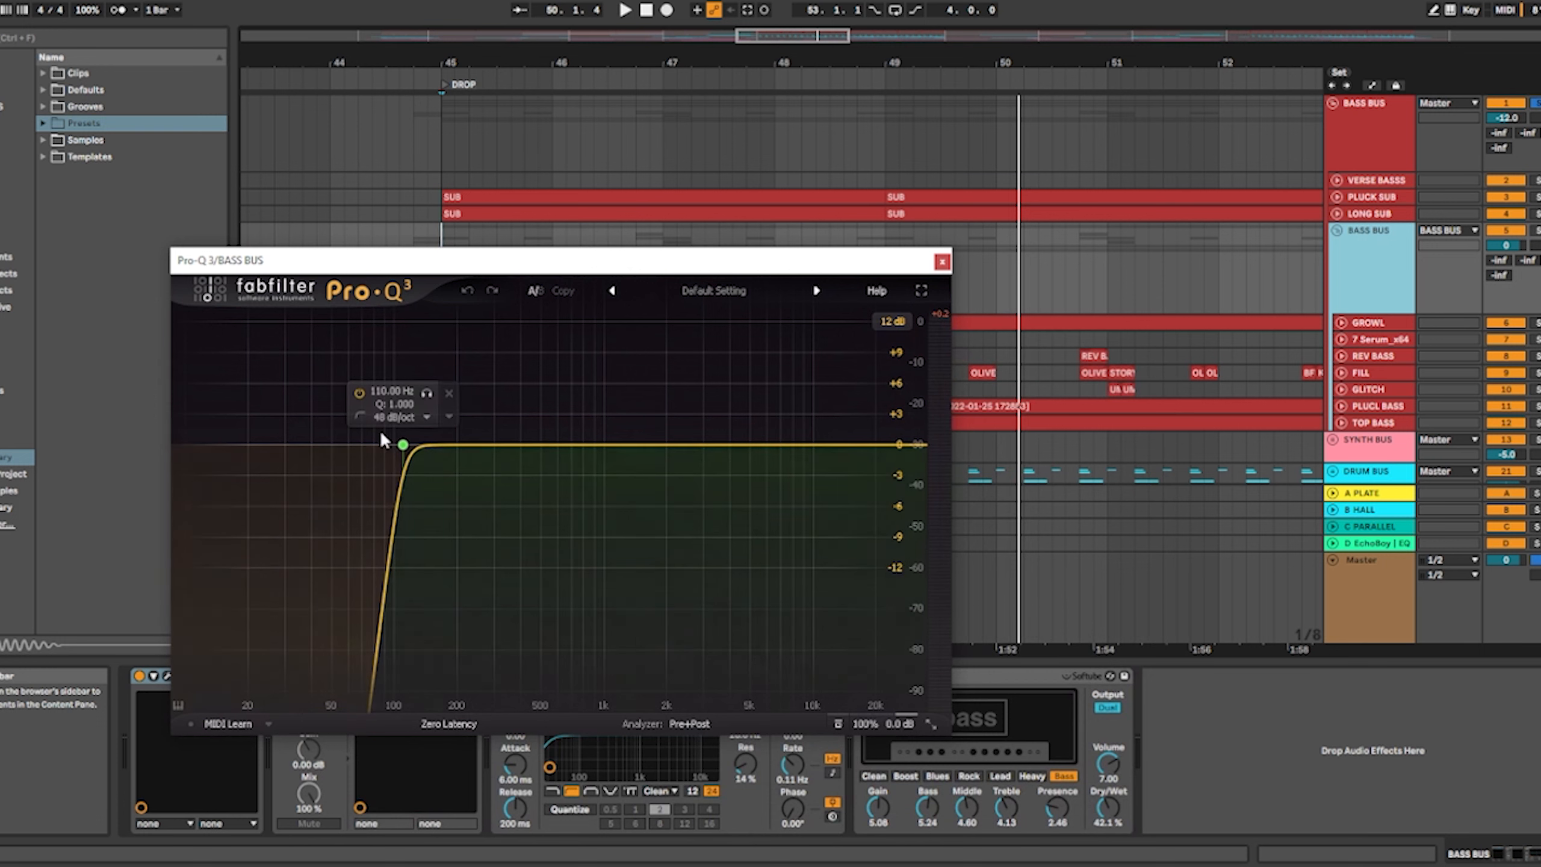
Close the bass bus EQ window and fold the nested BASS BUS group
left_click(942, 261)
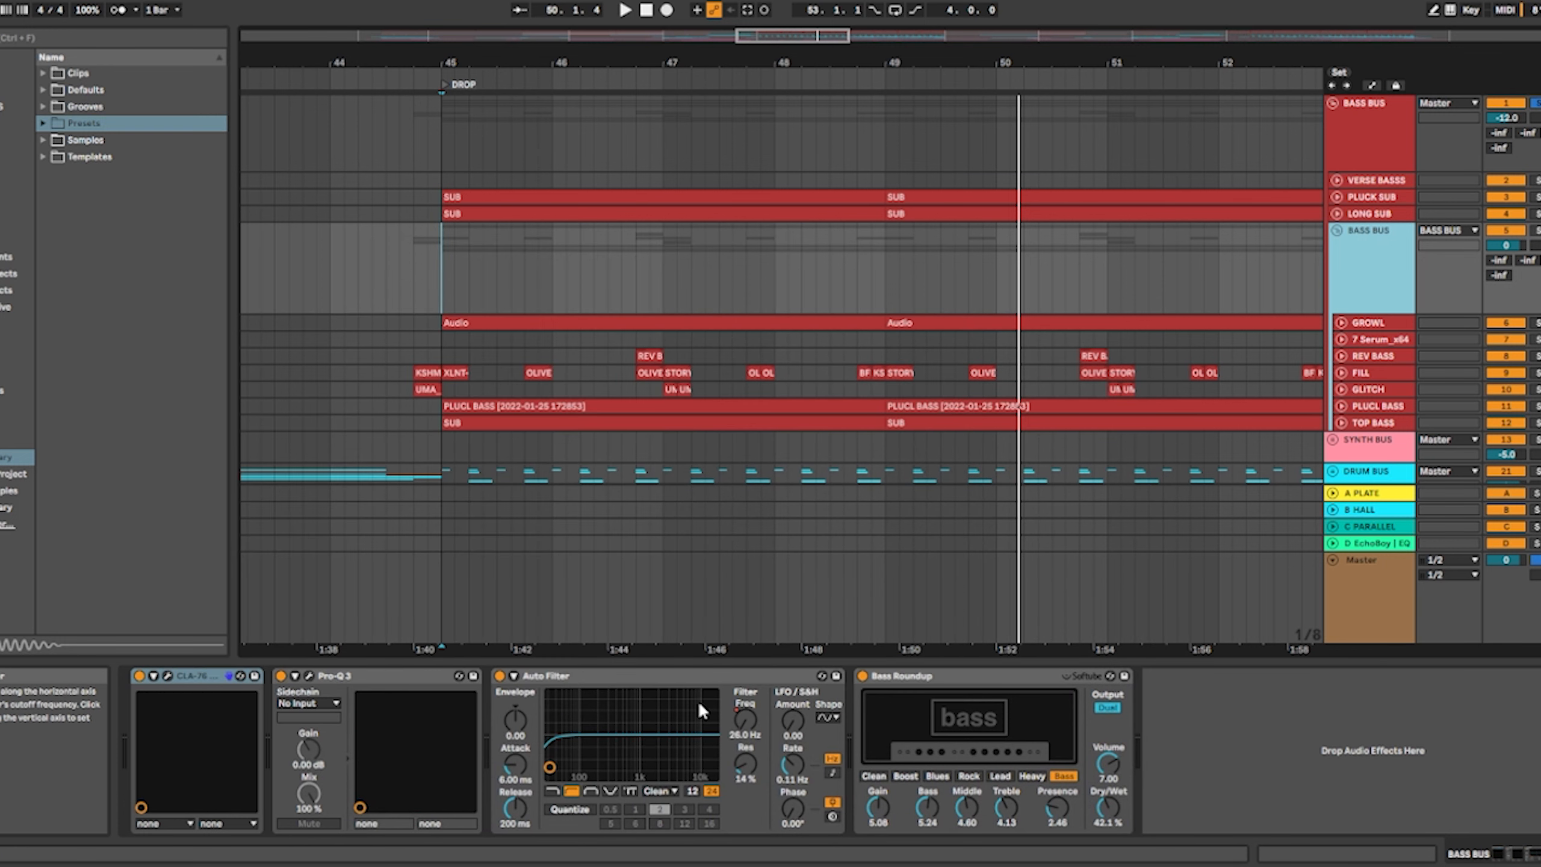
key("a")
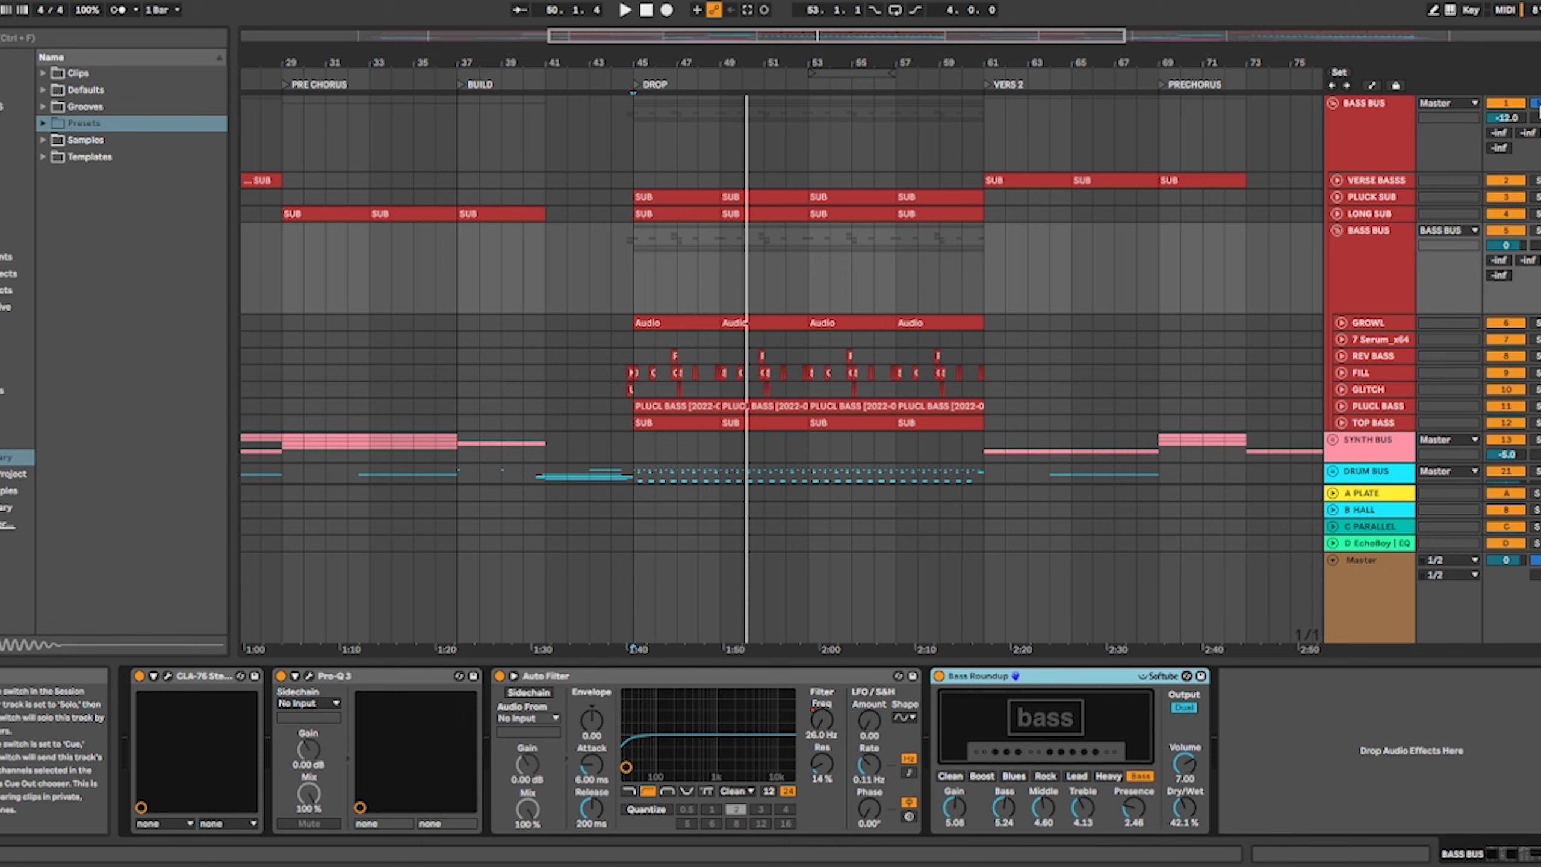
left_click(1341, 232)
left_click(1339, 230)
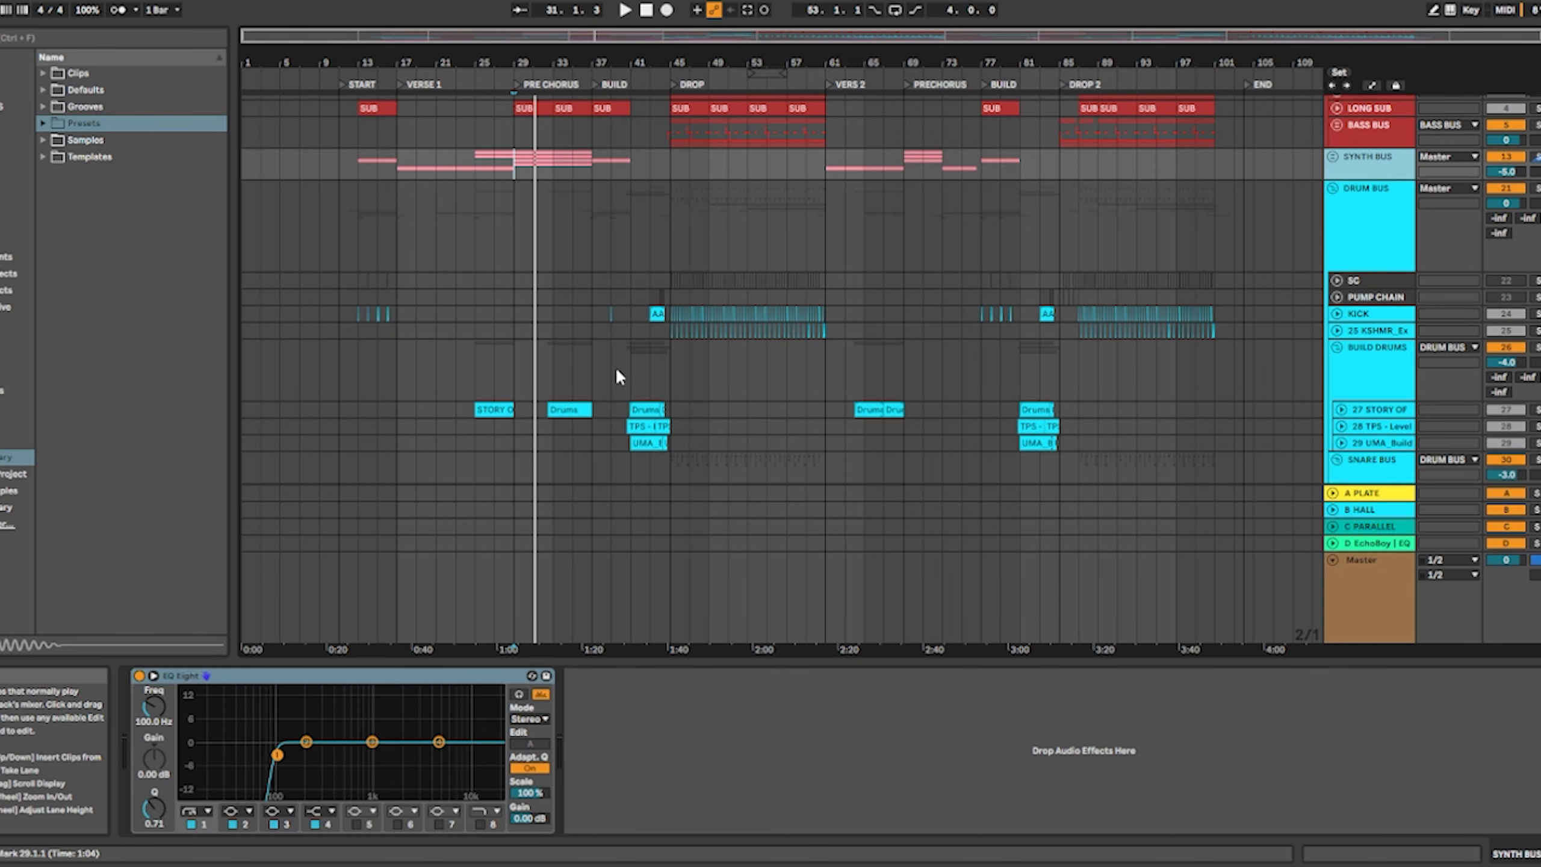
Play the soloed KICK track from bar 45, then examine its kick roll clip at bar 43
scroll(652, 371, "up", 3)
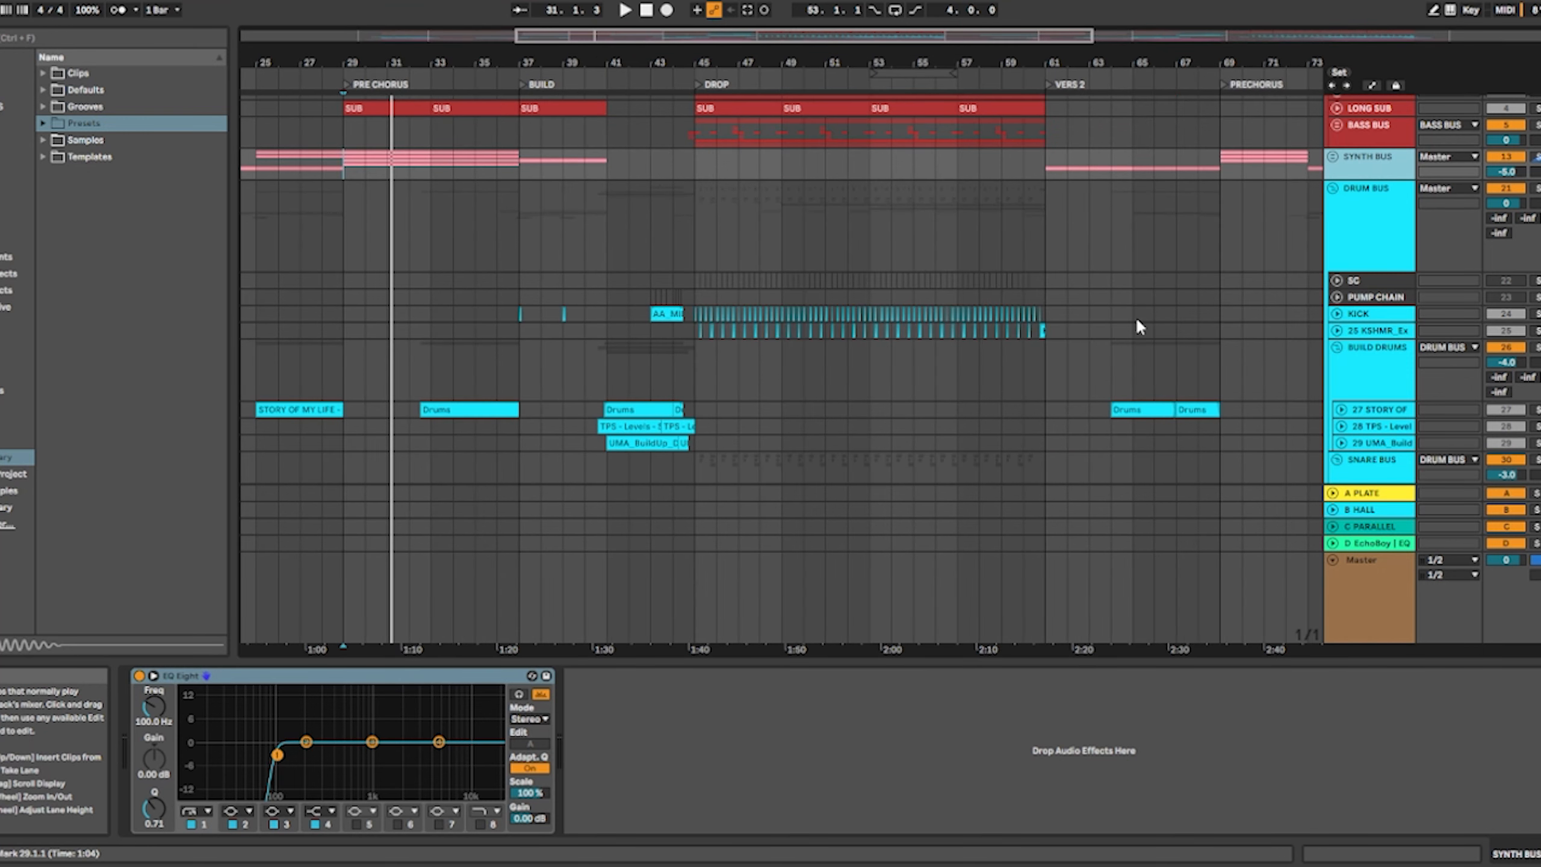
scroll(625, 359, "up", 3)
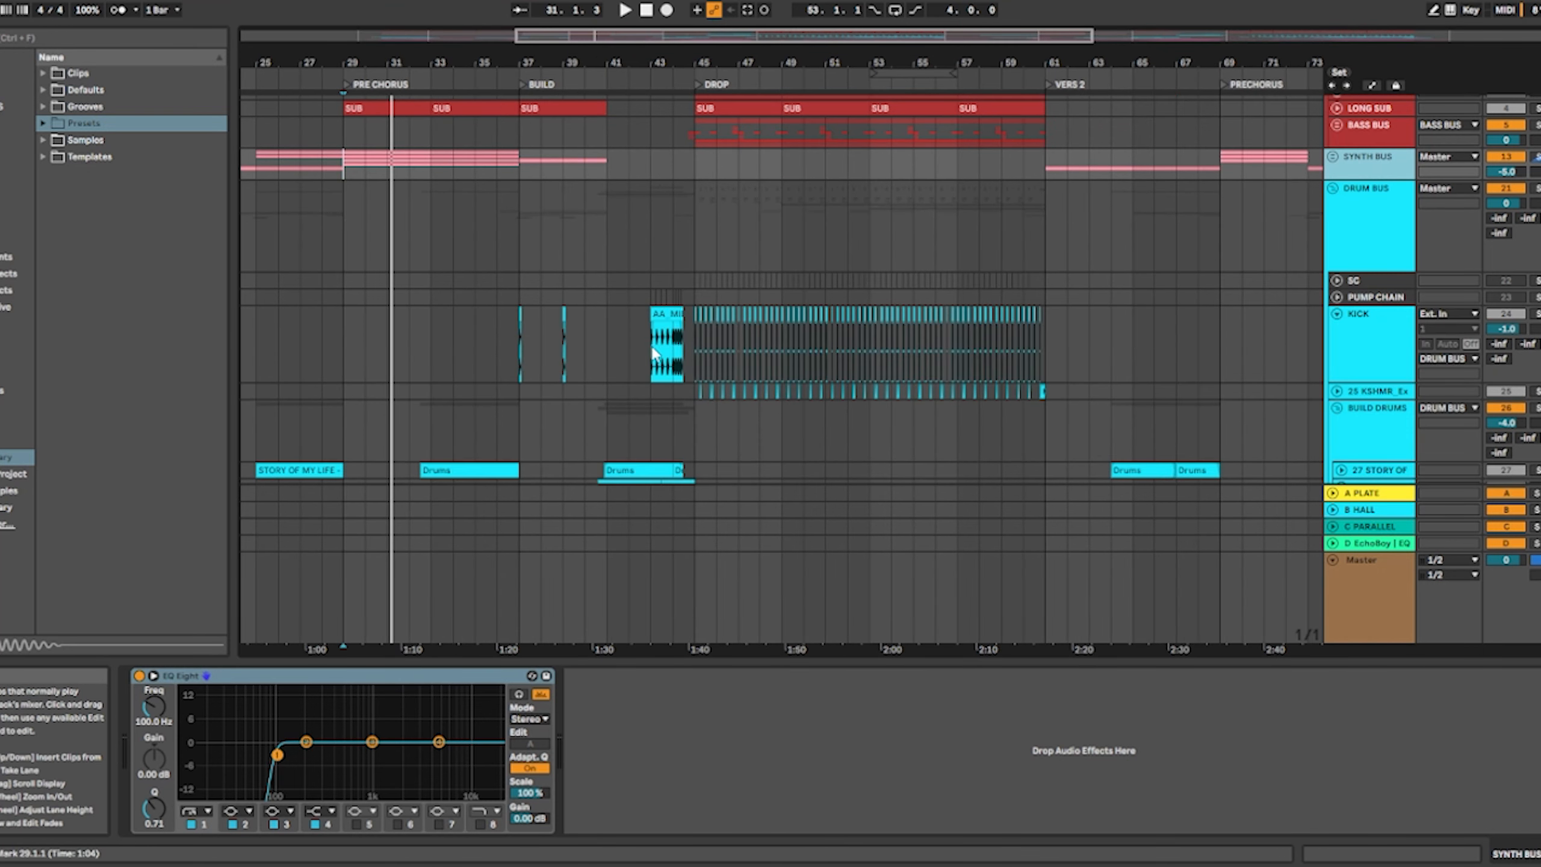
scroll(656, 352, "up", 5)
left_click_drag(850, 369, 619, 345)
left_click(619, 342)
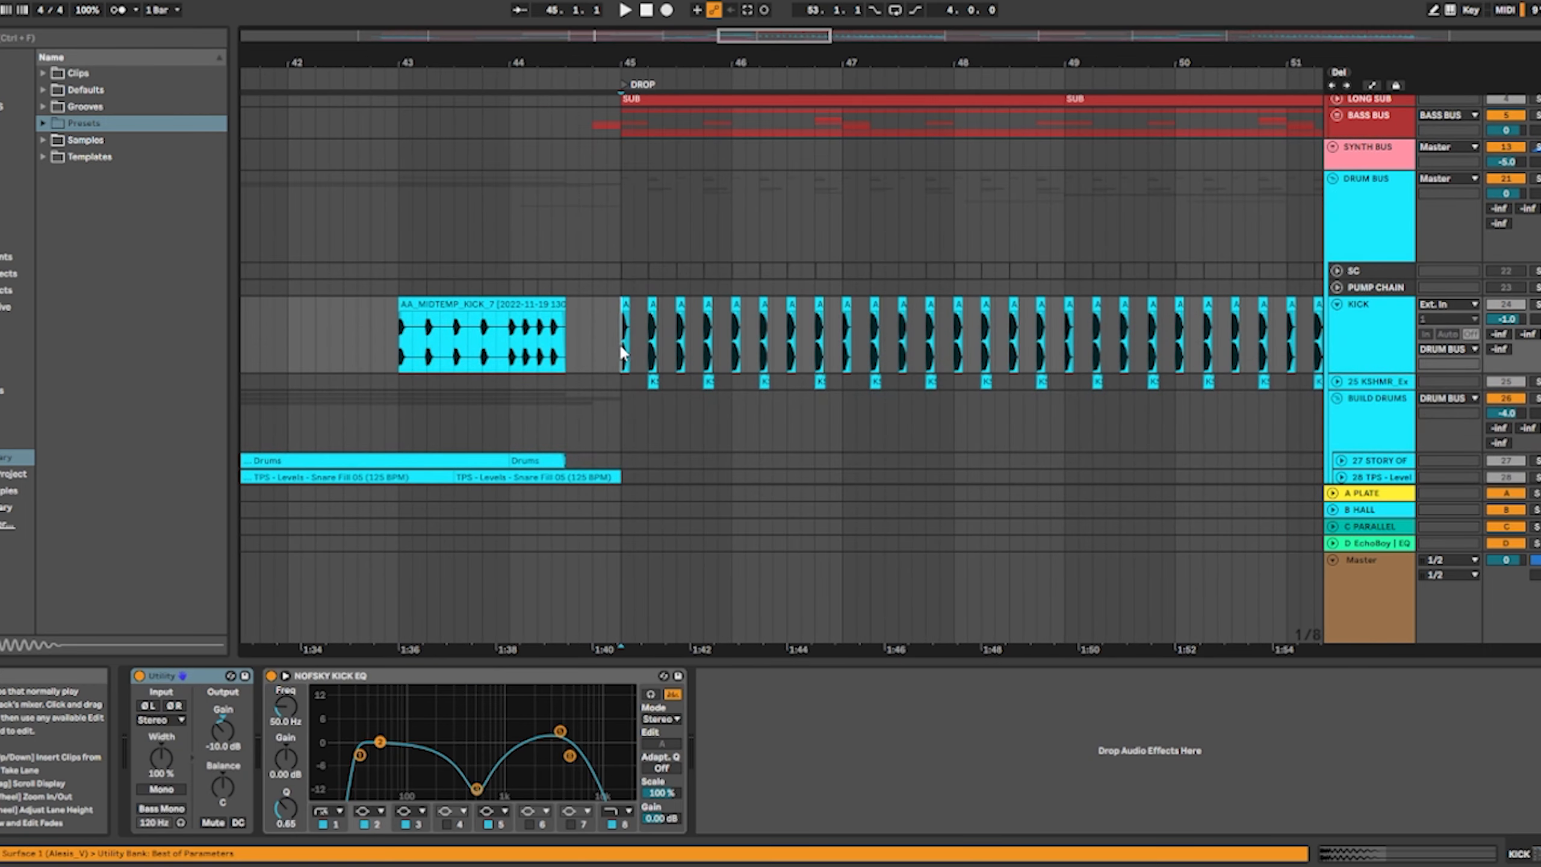
key("space")
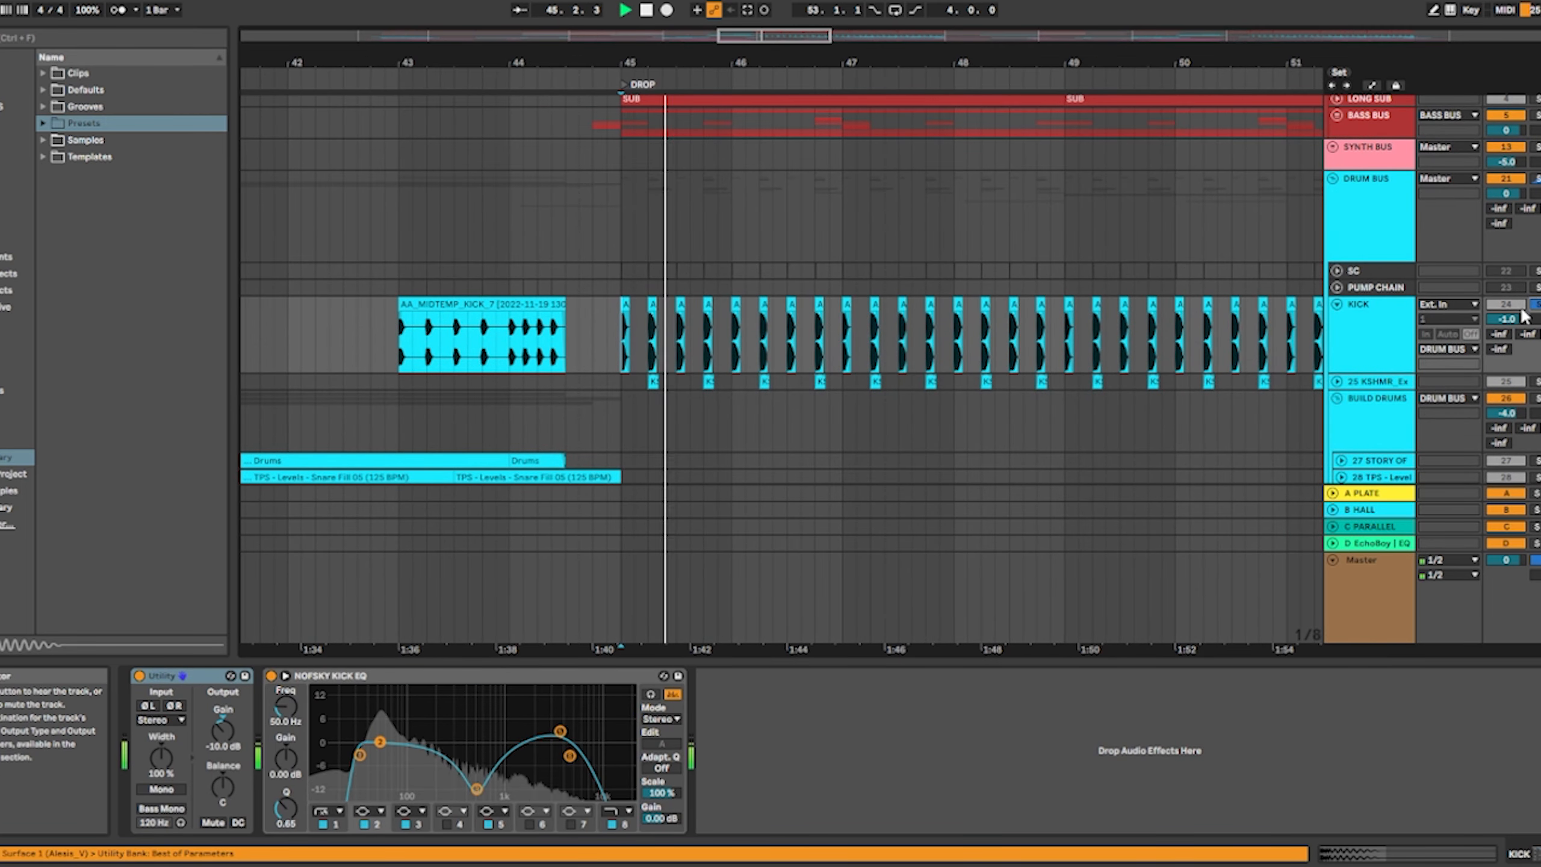
key("space")
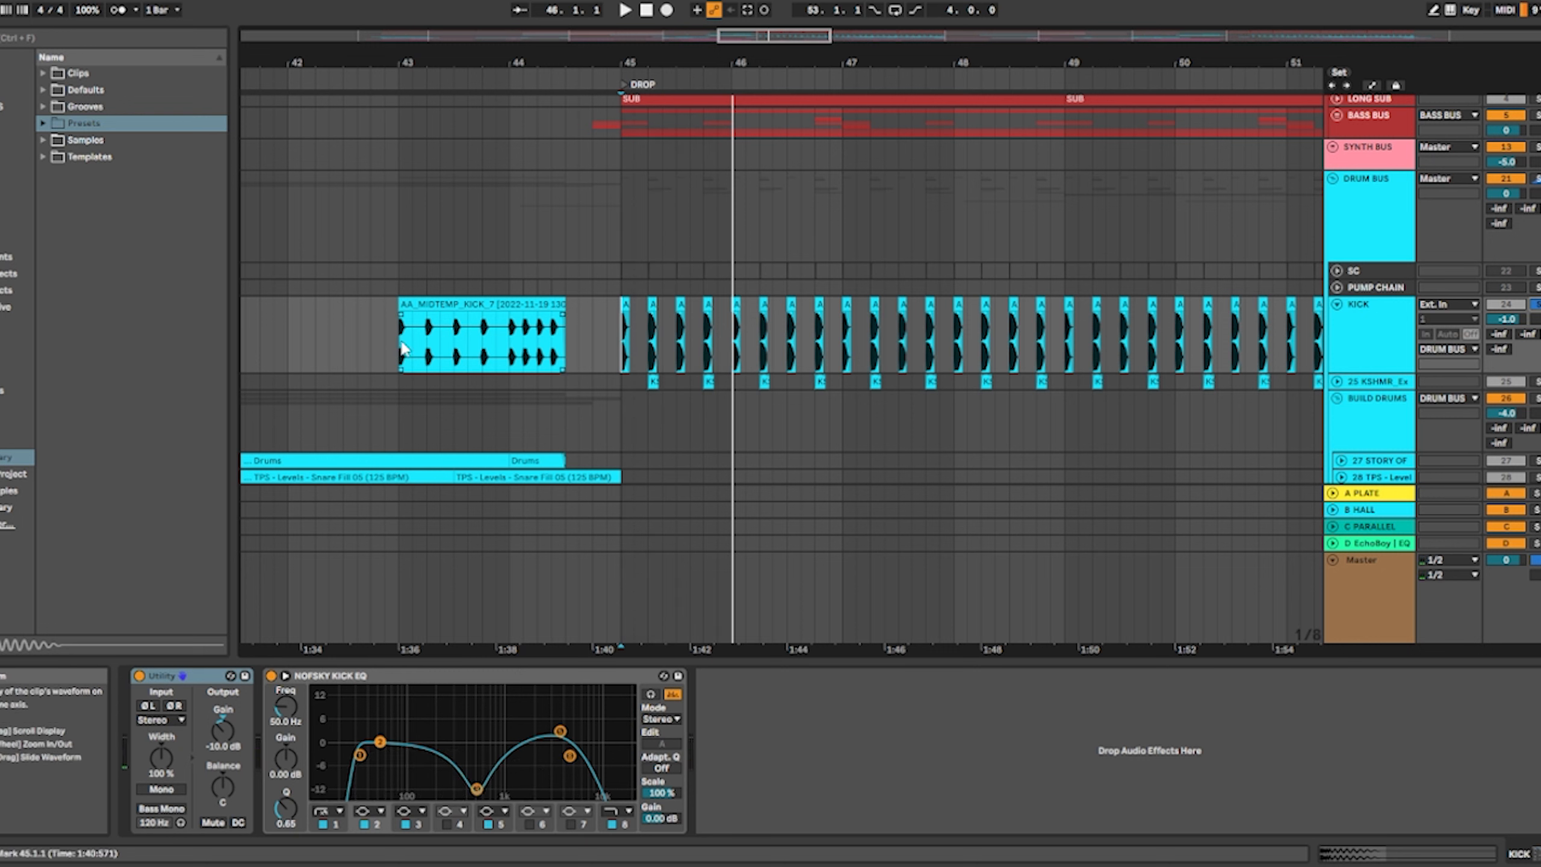
left_click_drag(402, 355, 573, 351)
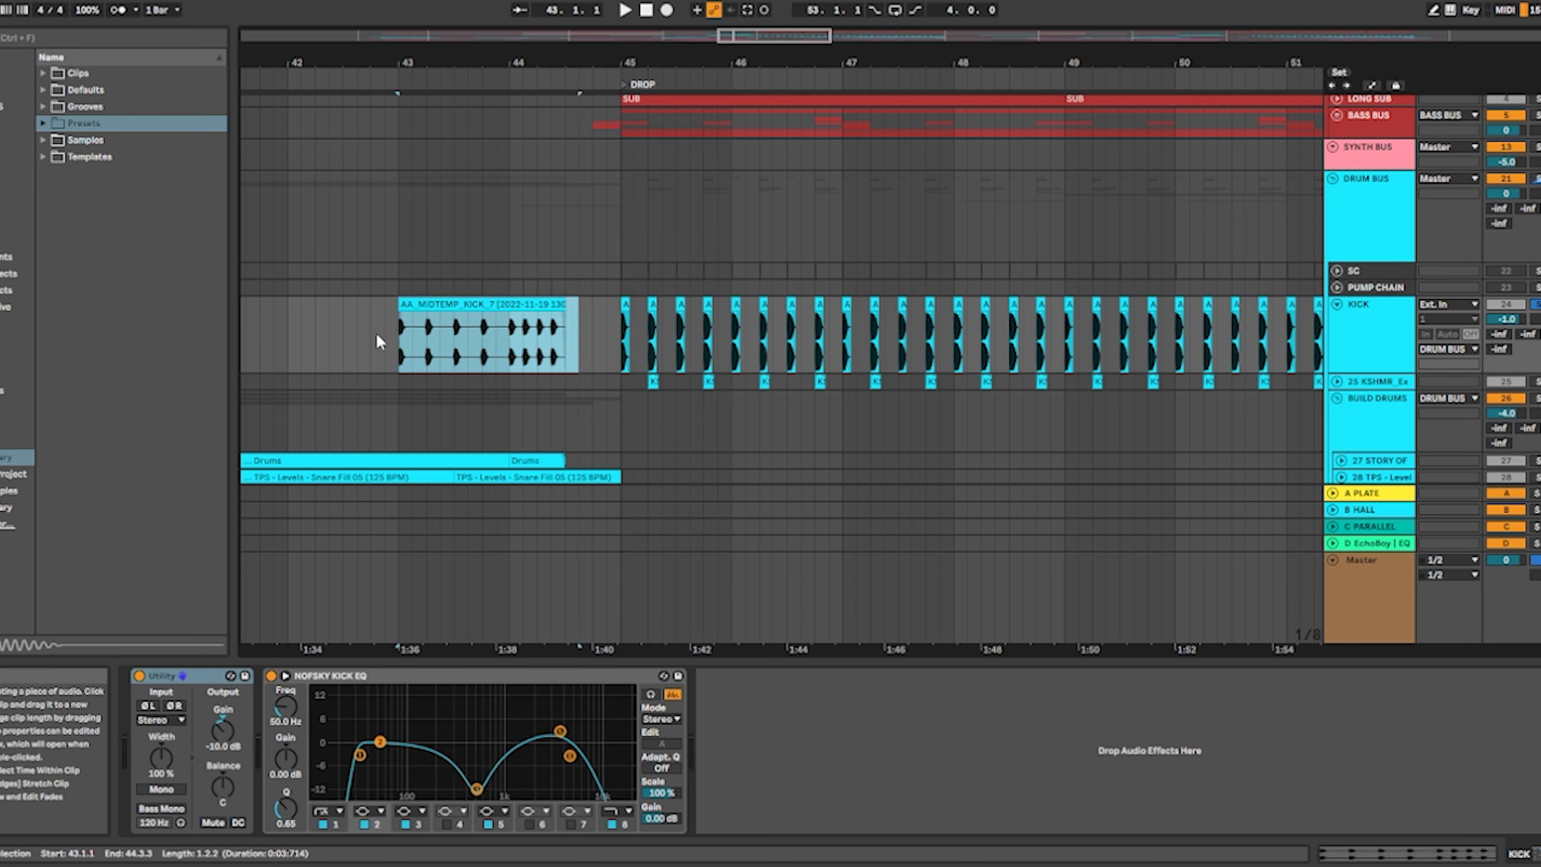
left_click(401, 345)
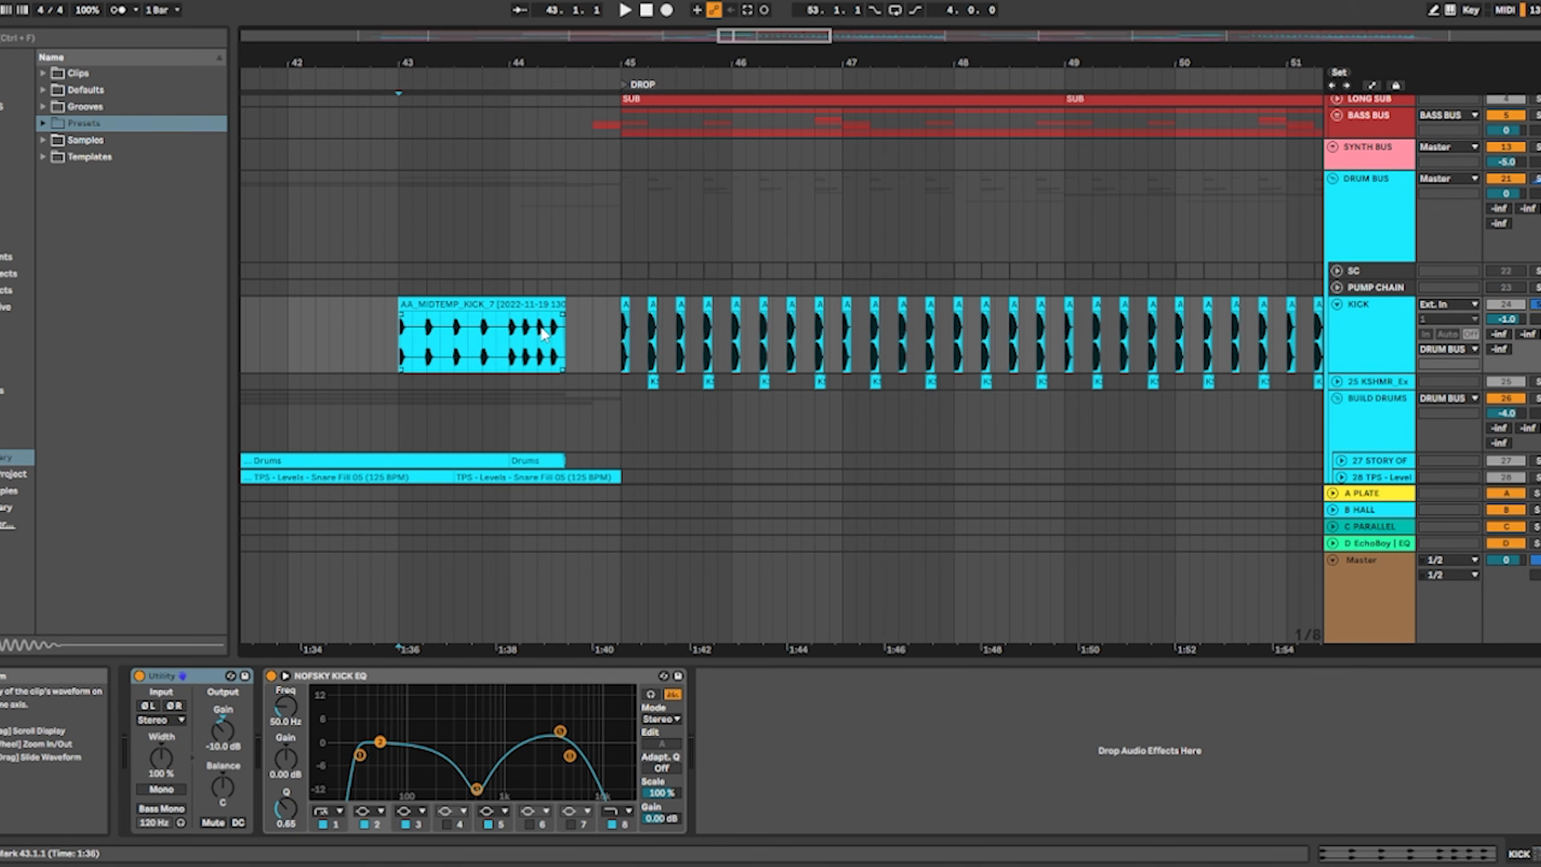
Unfold the KSHMR exhaust track under the kick and play it soloed from 45.2
left_click(1336, 381)
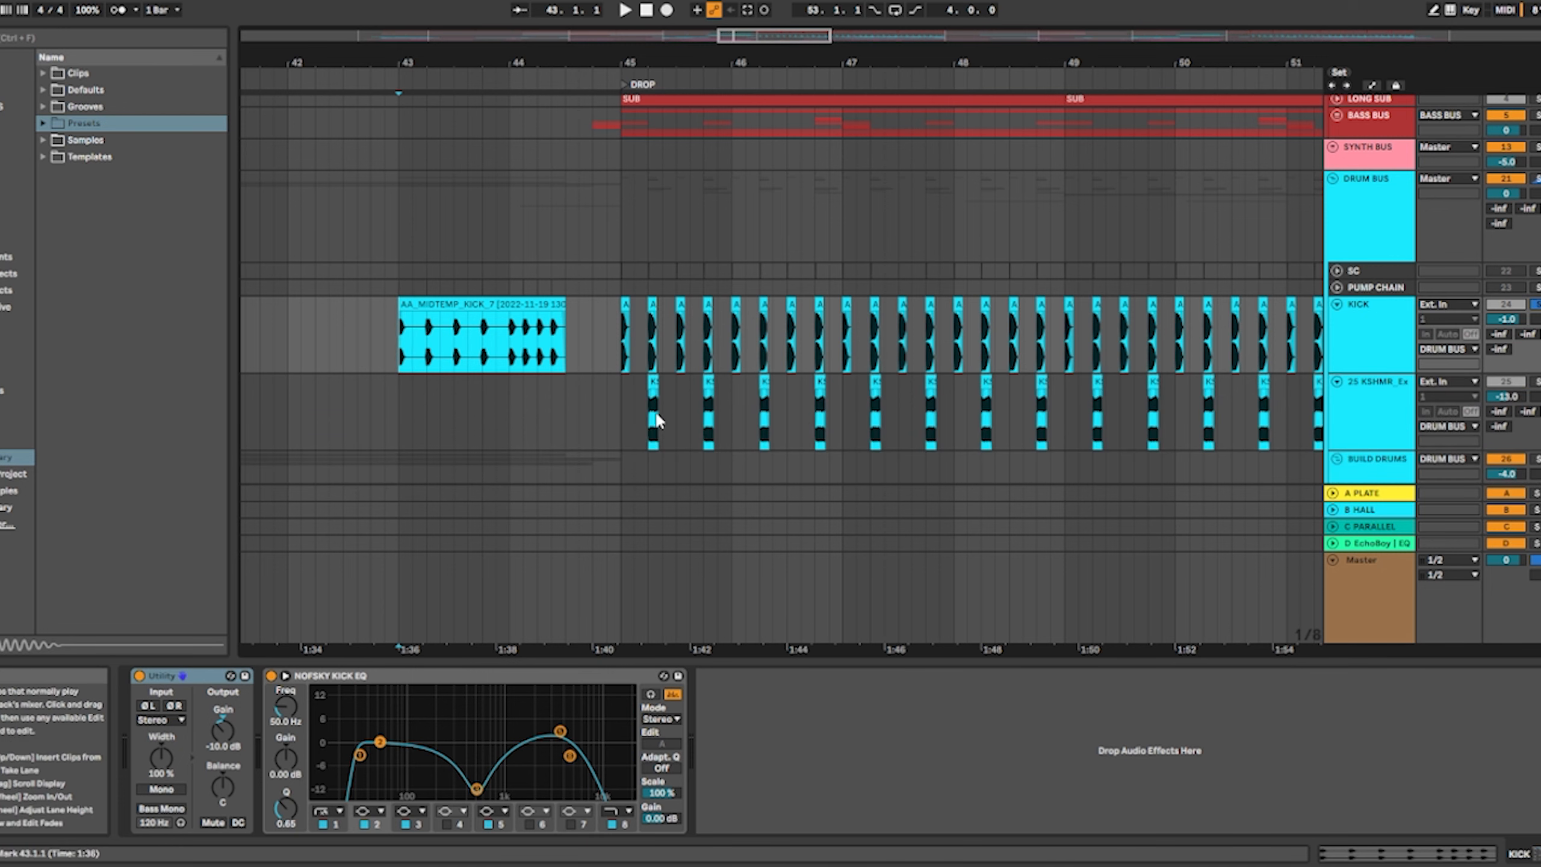
scroll(651, 420, "up", 3)
left_click(652, 421)
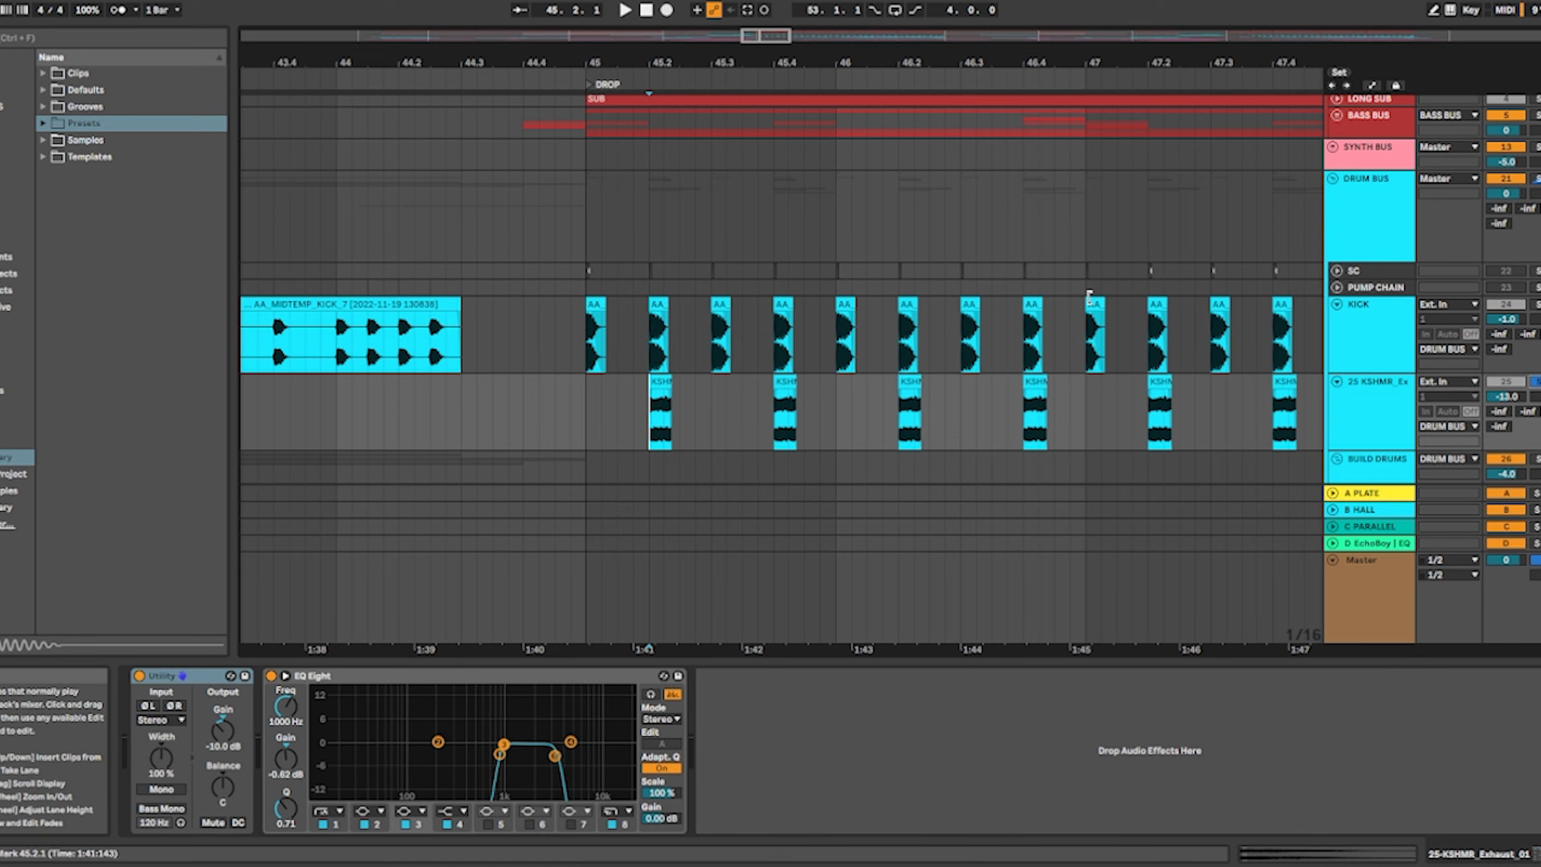
key("space")
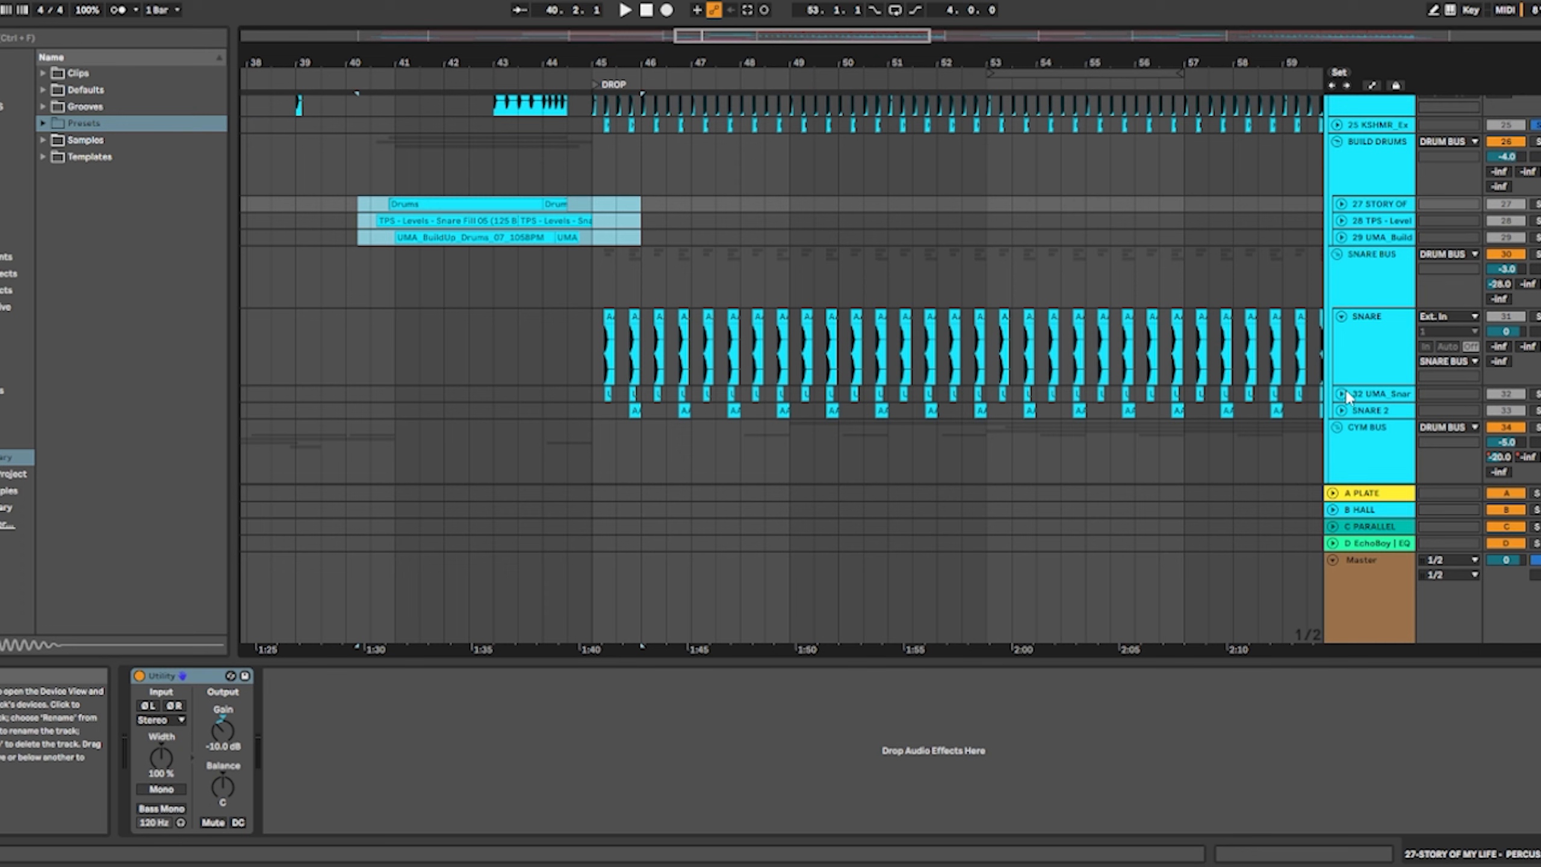
Unfold the UMA snare track and audition the SNARE and UMA snare layers soloed one after the other from 45.2
left_click(1341, 394)
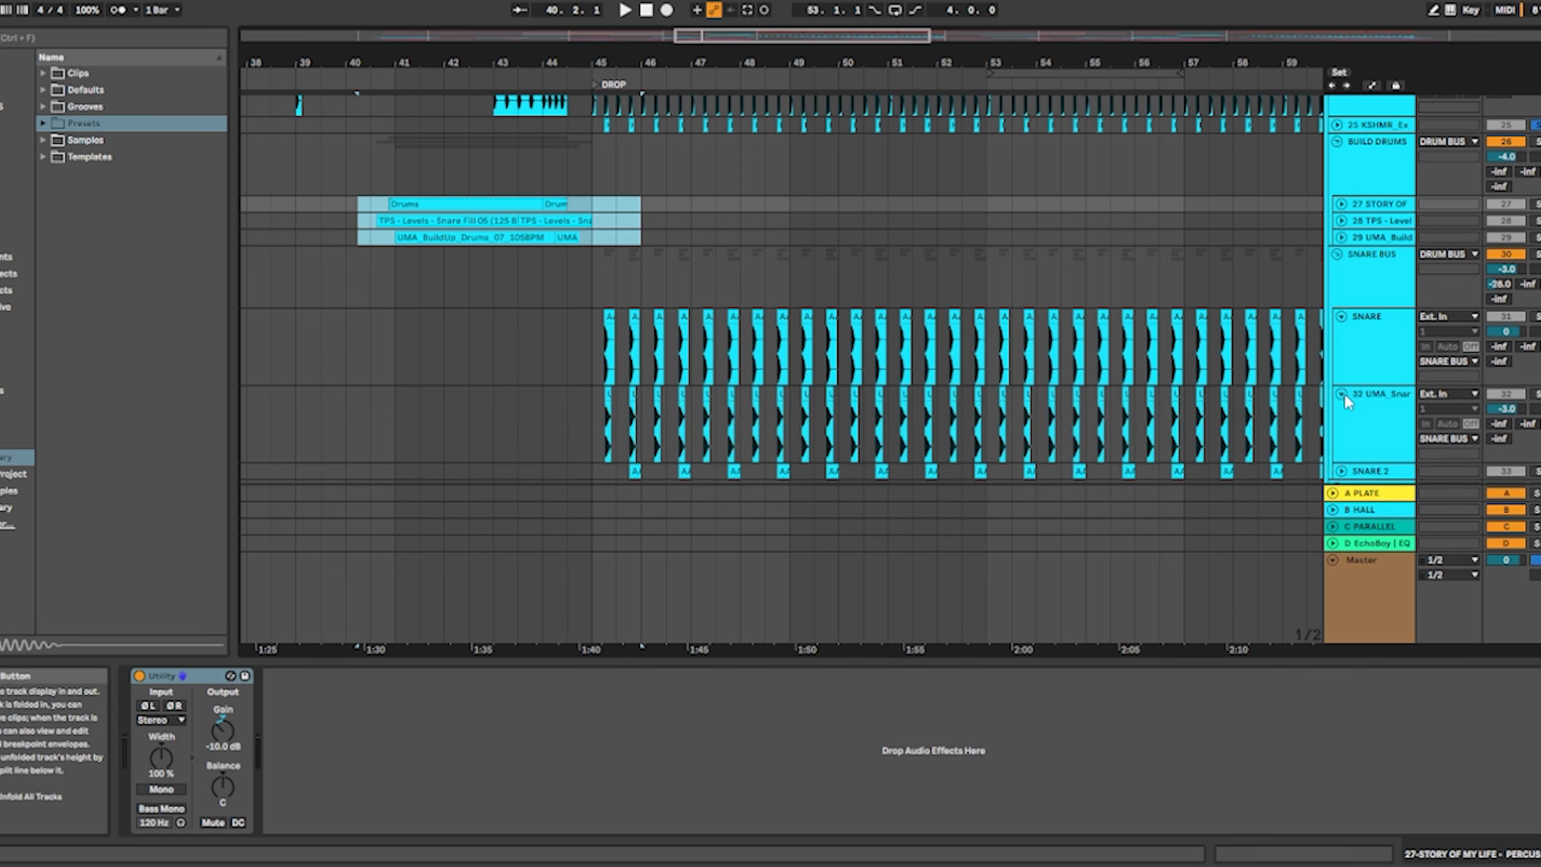
scroll(1345, 396, "down", 1)
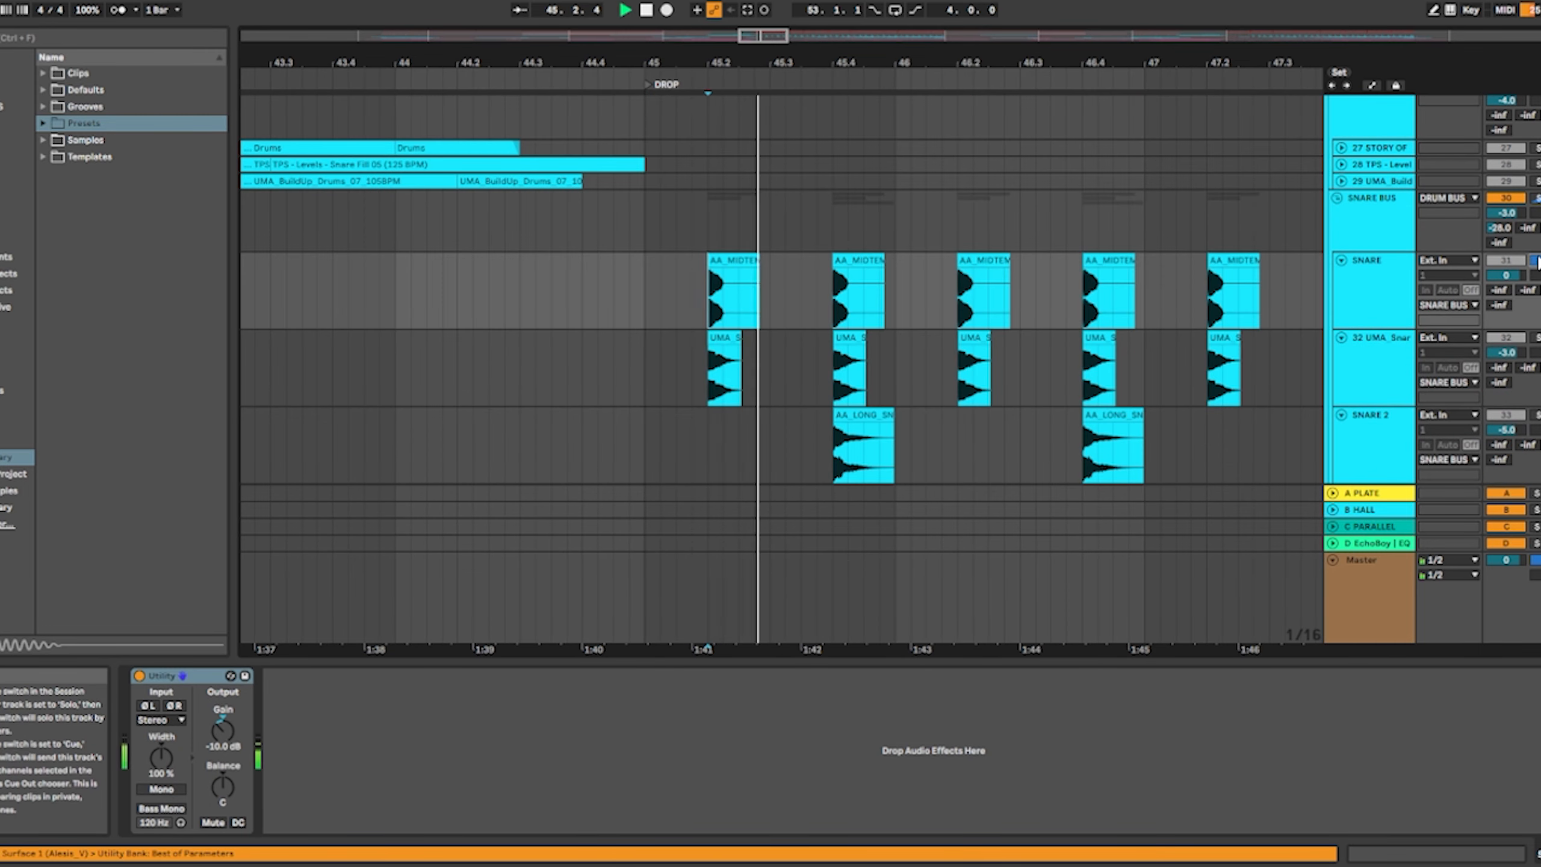
key("space")
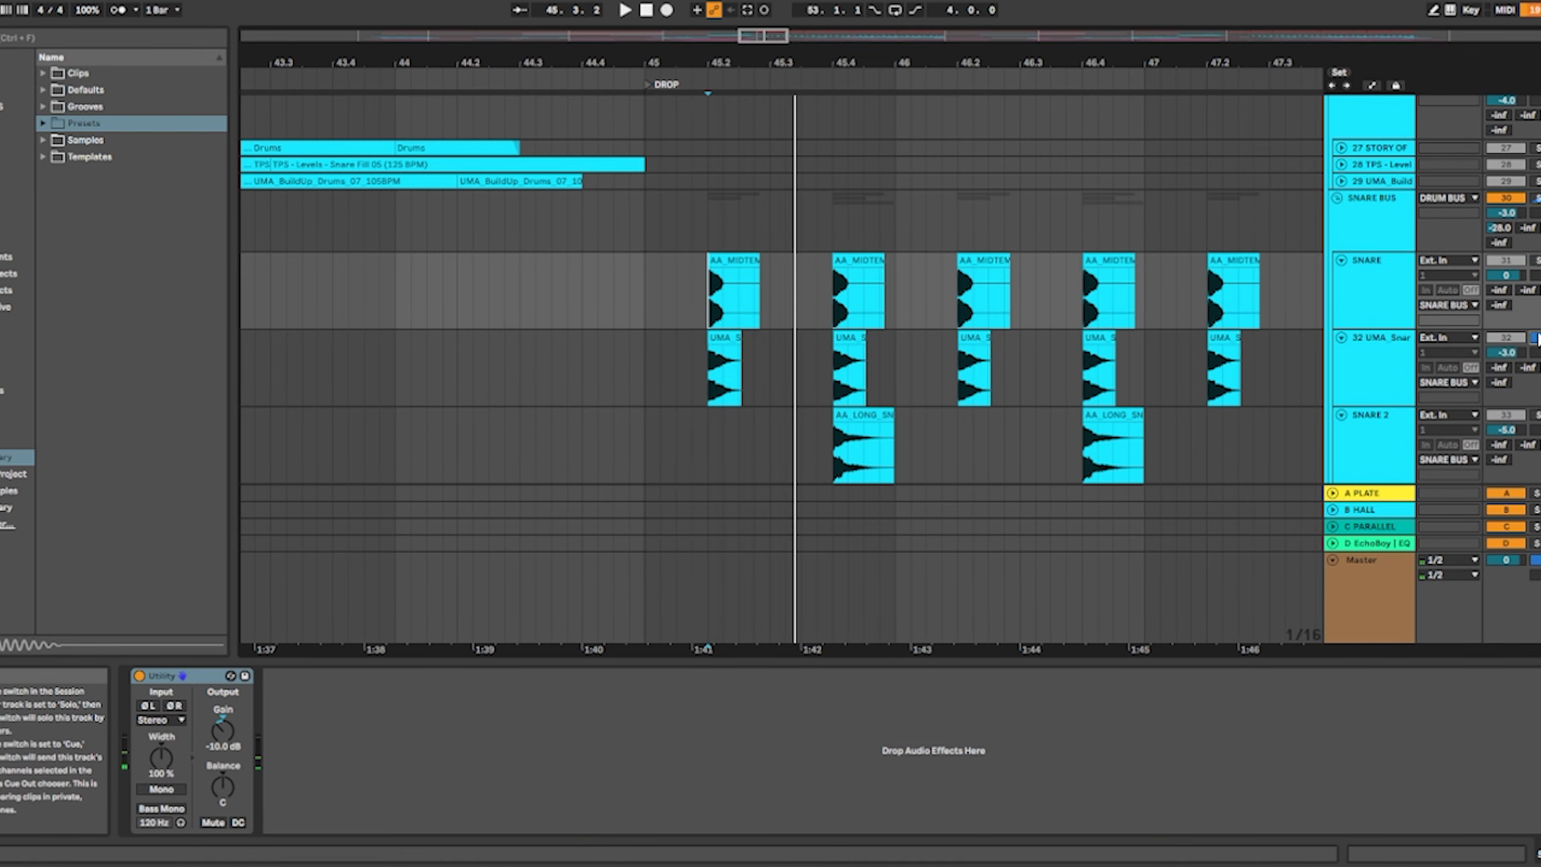
key("space")
key("space")
Play the soloed SNARE 2 track from its long snare clip at 45.4, then stop
left_click_drag(681, 434, 904, 442)
left_click(832, 444)
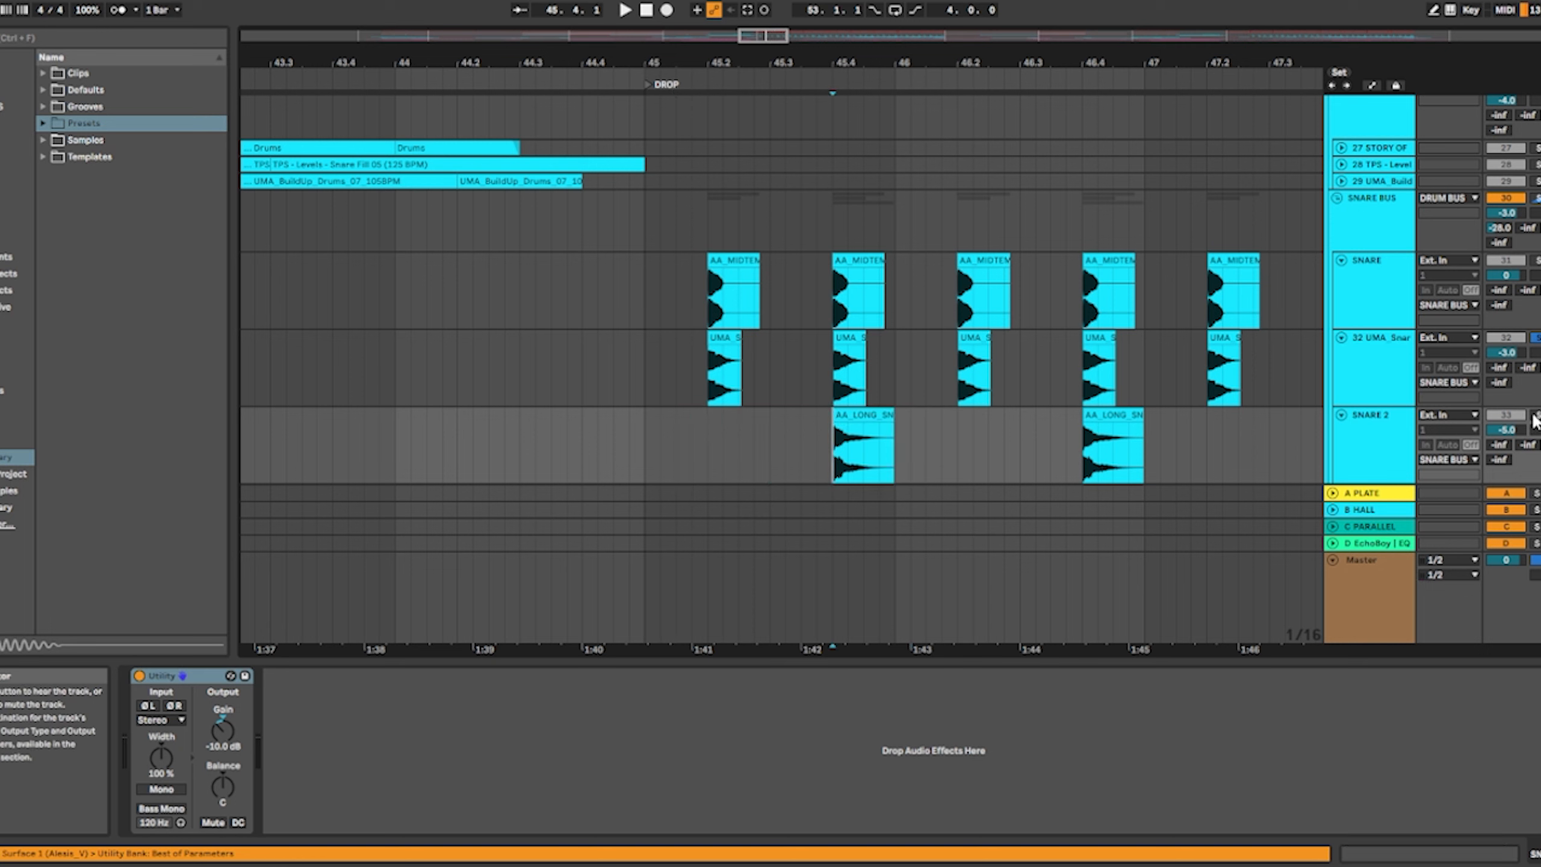
key("space")
key("space")
Play all three snare layers together from bar 45 with the SNARE BUS soloed, then stop
left_click(640, 290)
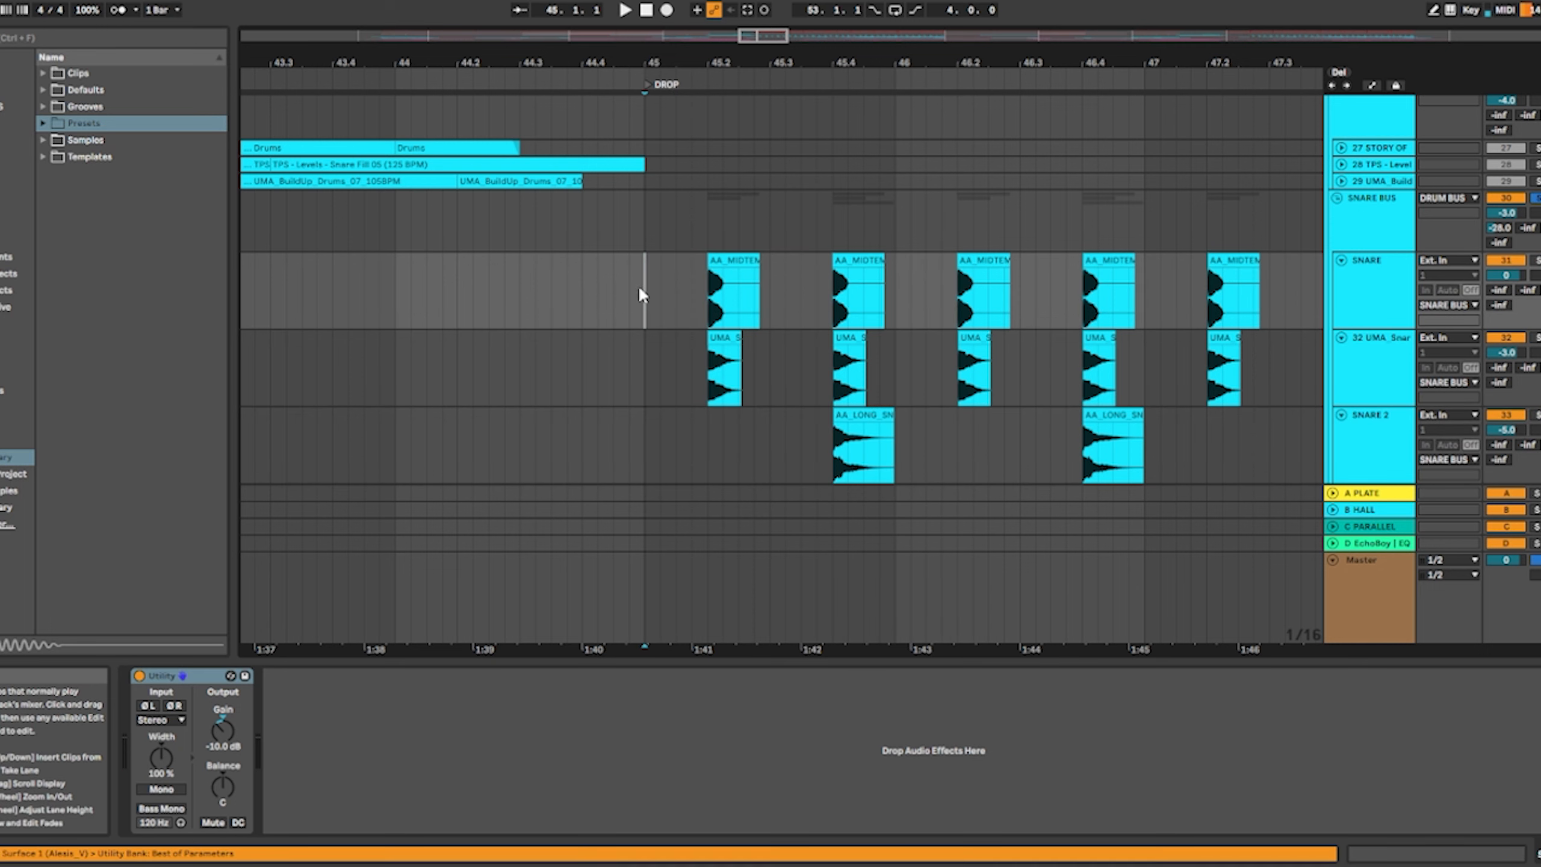
key("space")
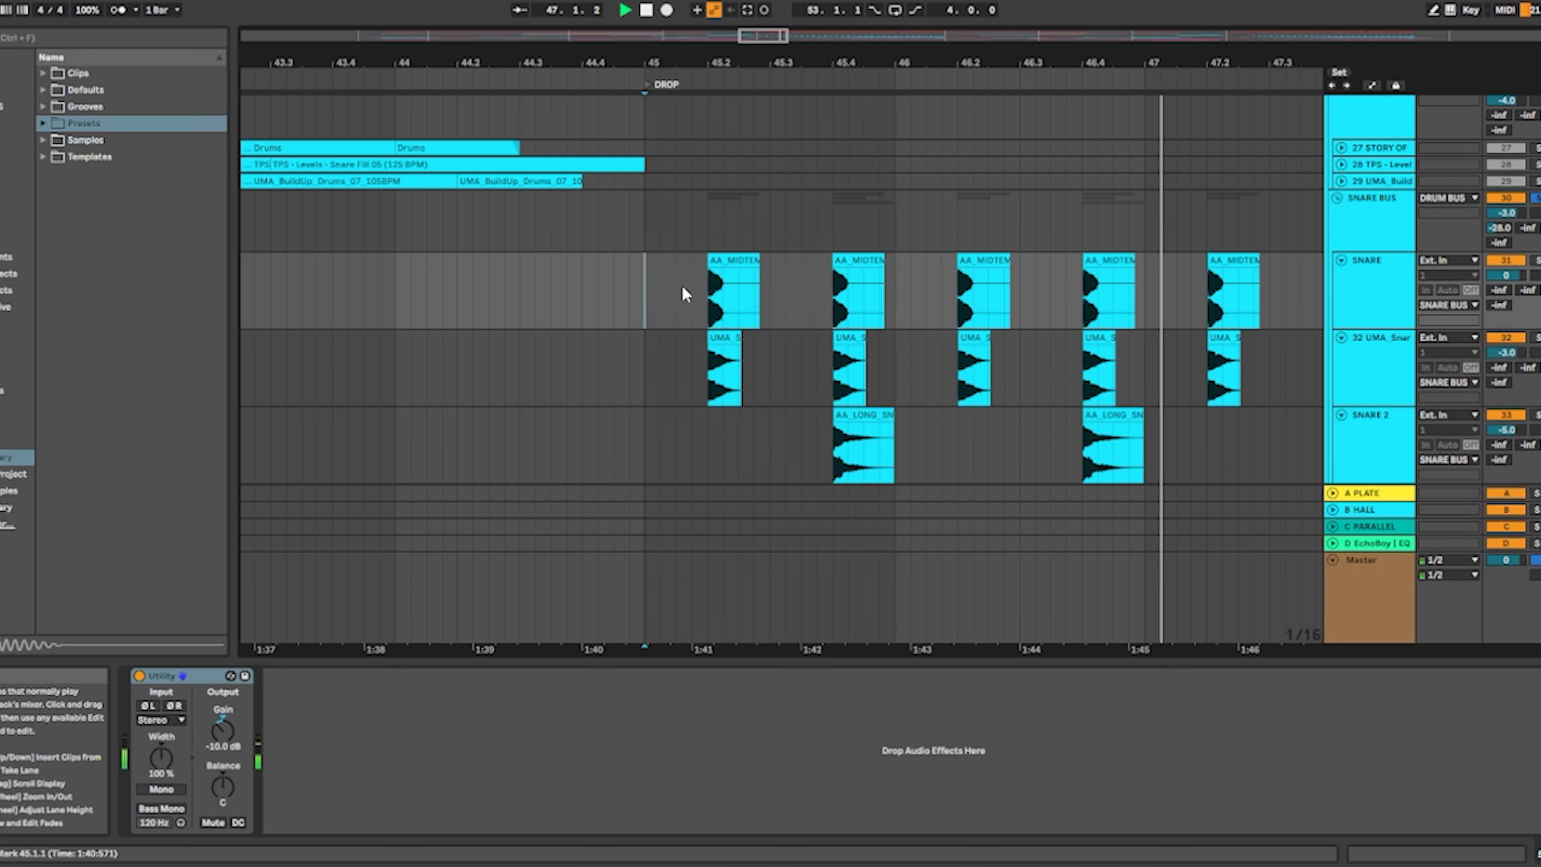
key("space")
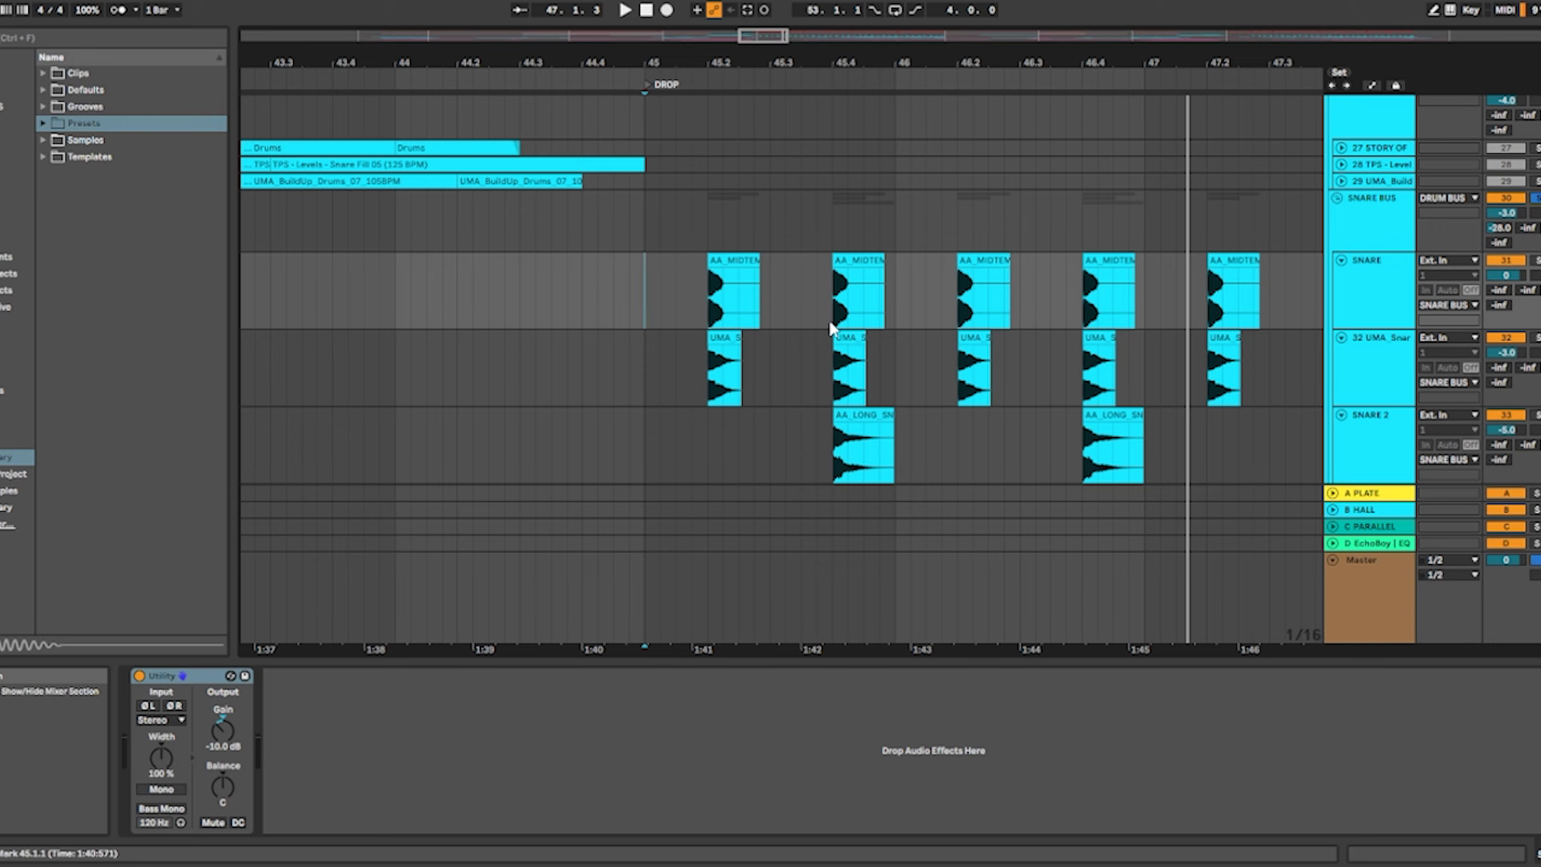
Compare the start offsets of the three snare clips at 45.4 in close-up
scroll(830, 328, "up", 10)
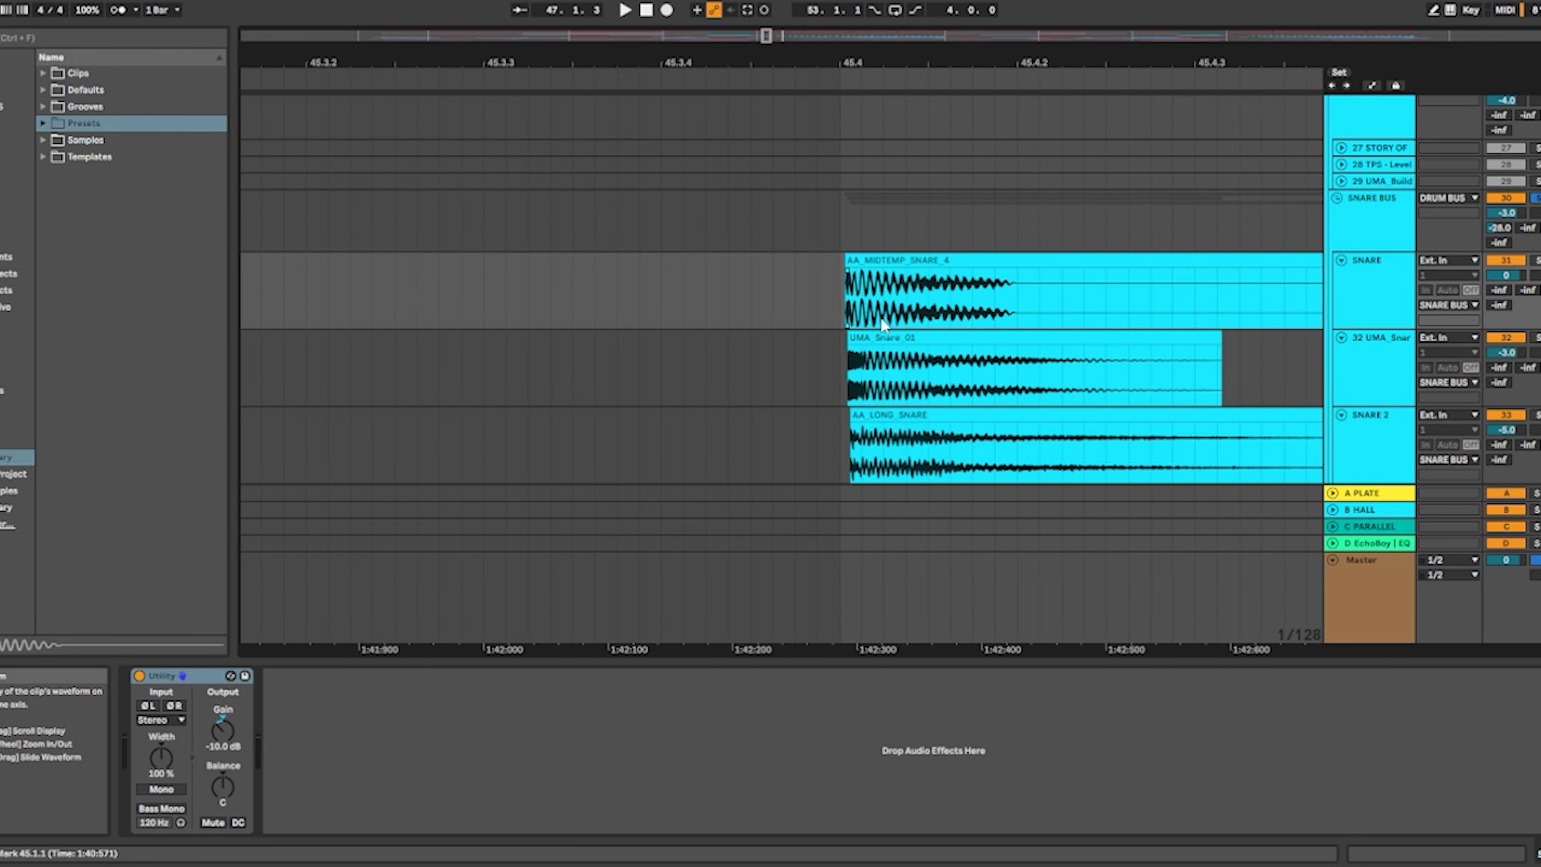
scroll(881, 324, "down", 10)
scroll(908, 330, "up", 15)
left_click_drag(369, 313, 1378, 342)
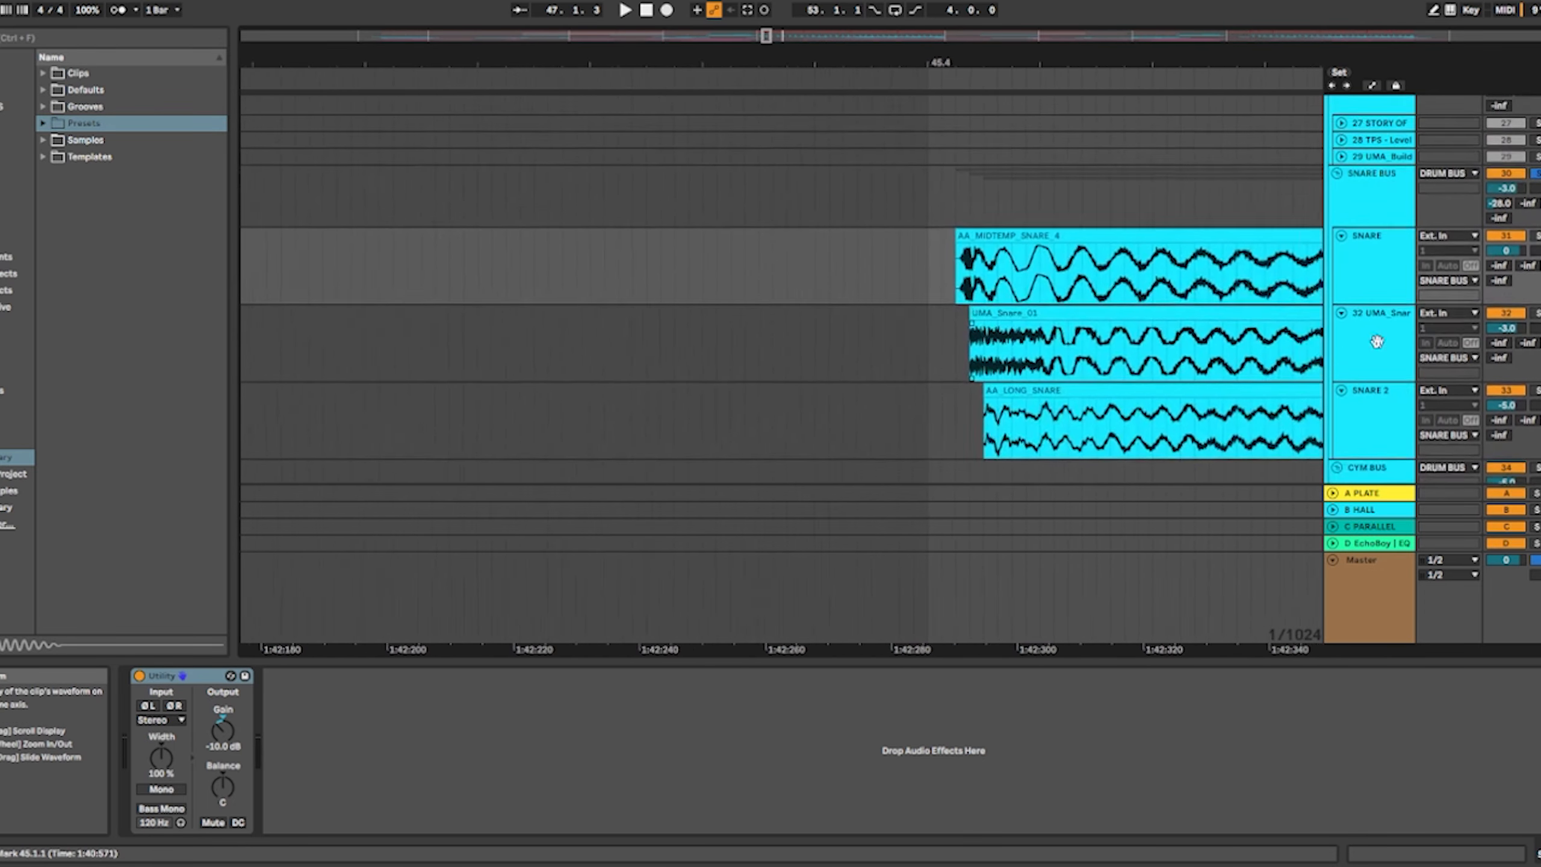
Play the soloed HIGHHAT track from bar 49, then examine the pattern in its first bar
scroll(950, 238, "down", 15)
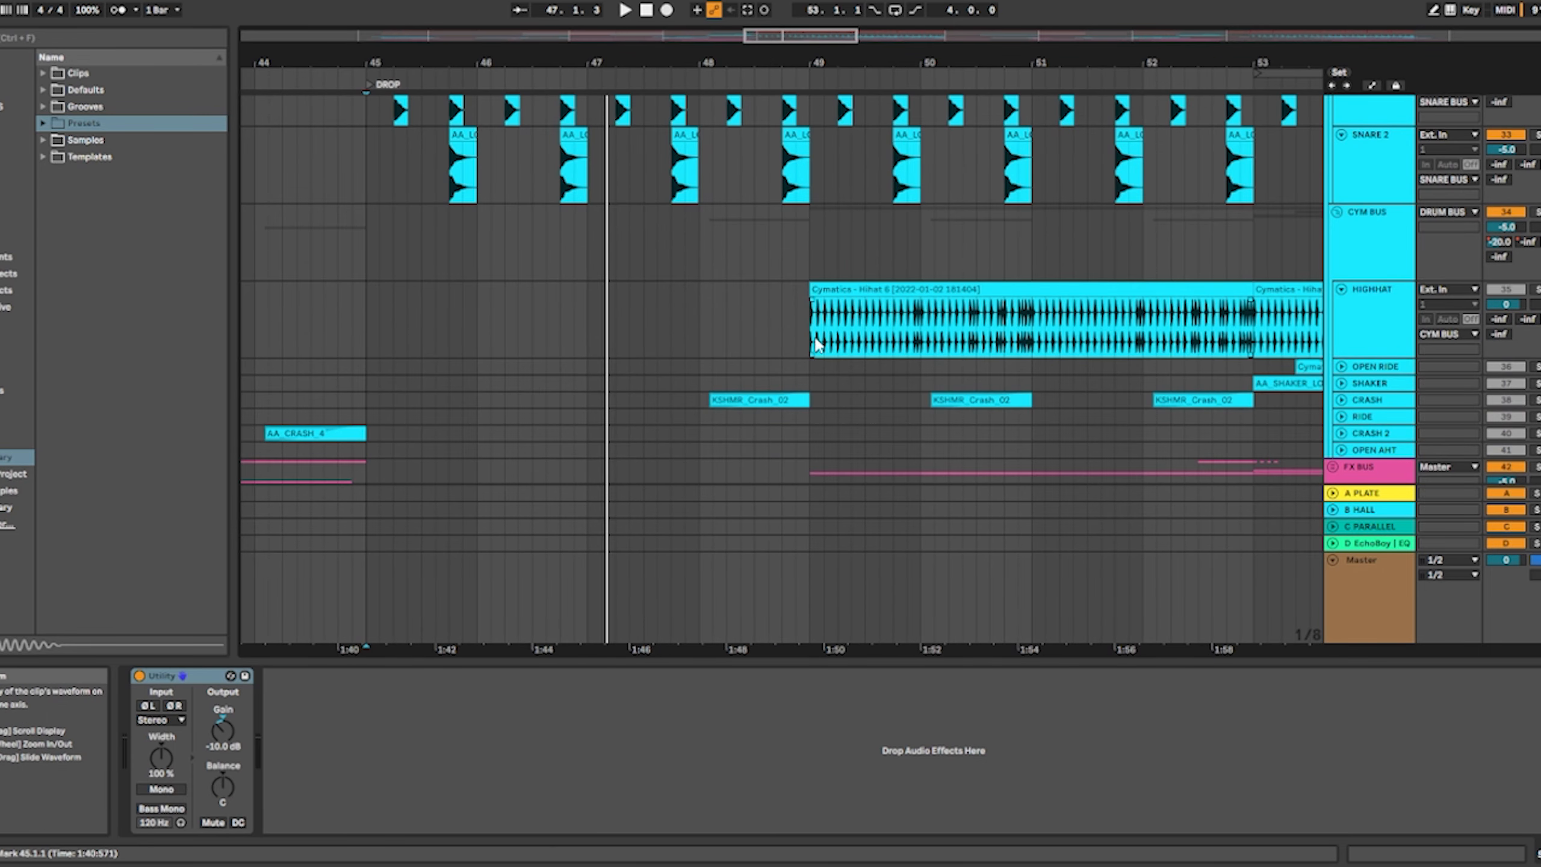
left_click(815, 340)
key("space")
left_click(1539, 291)
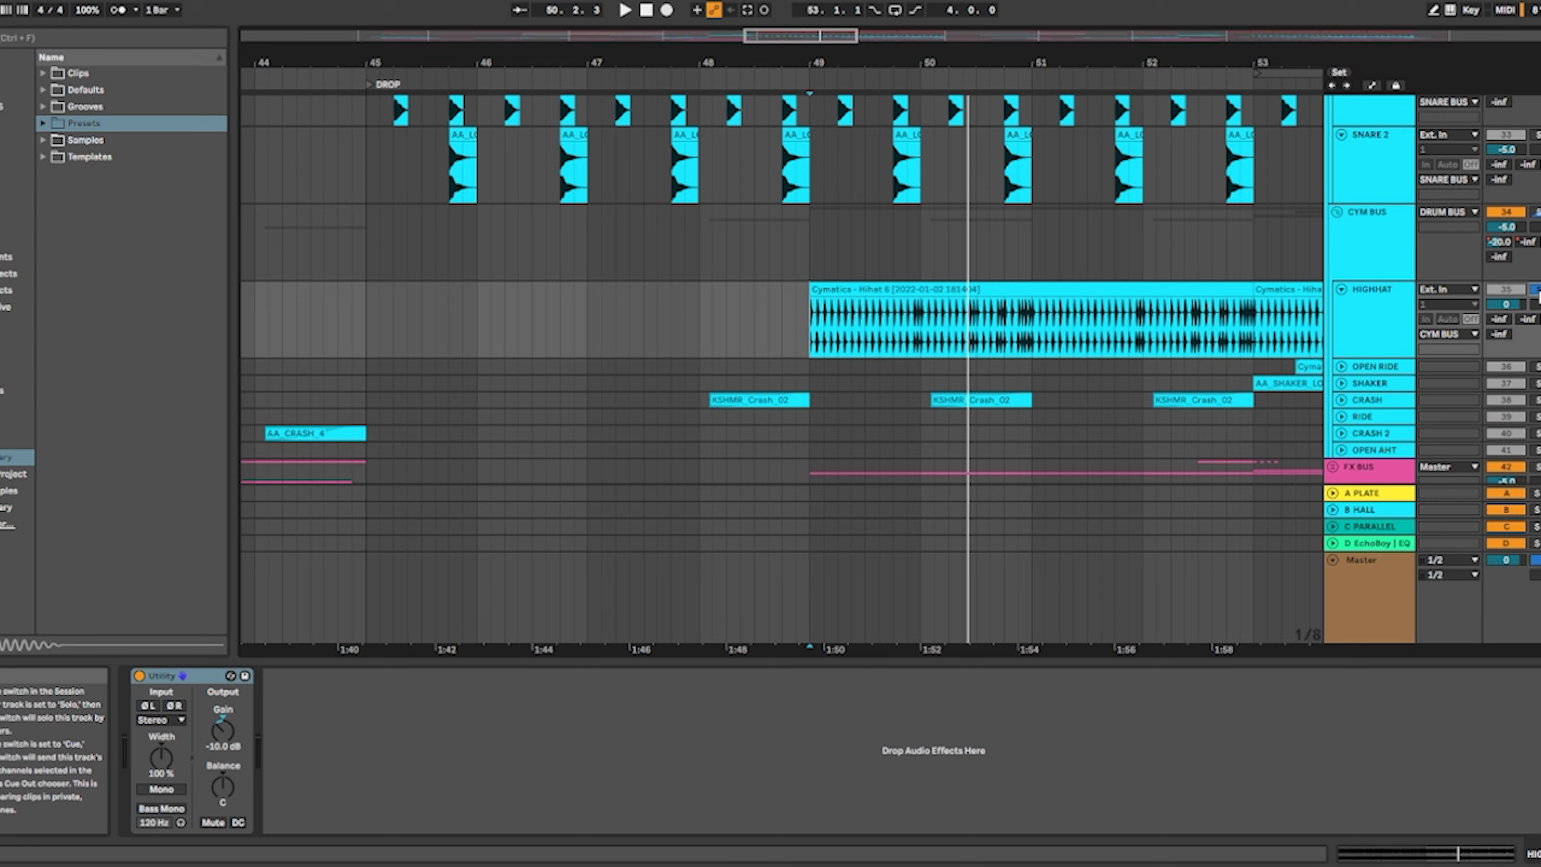
left_click_drag(796, 320, 915, 321)
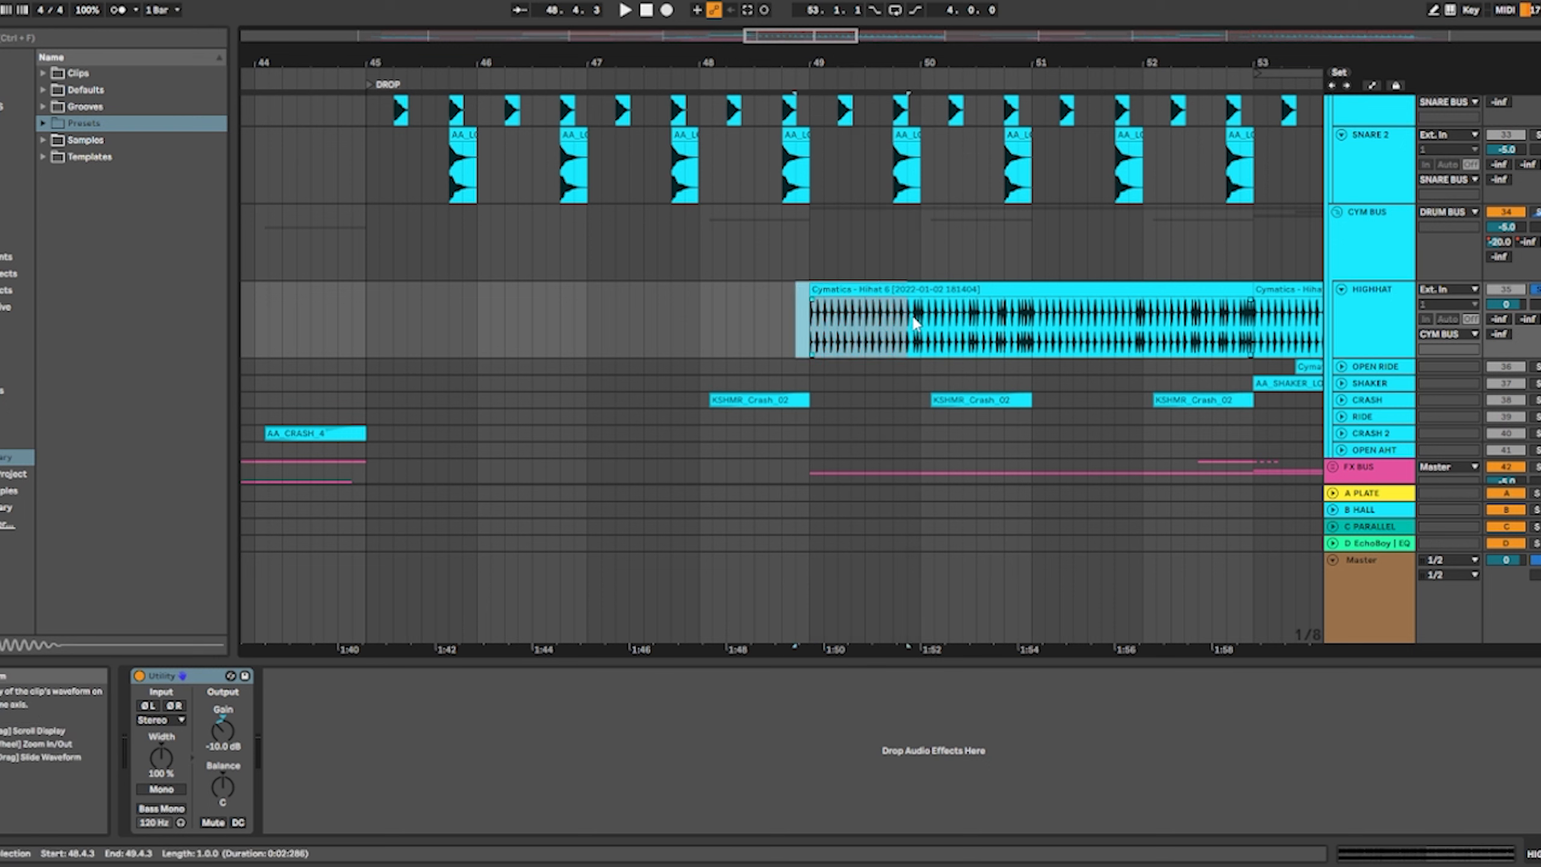
left_click(913, 322)
Unfold the CRASH, SHAKER and OPEN RIDE tracks and compare their clips across the drop
scroll(1443, 311, "down", 1)
scroll(1327, 316, "right", 2)
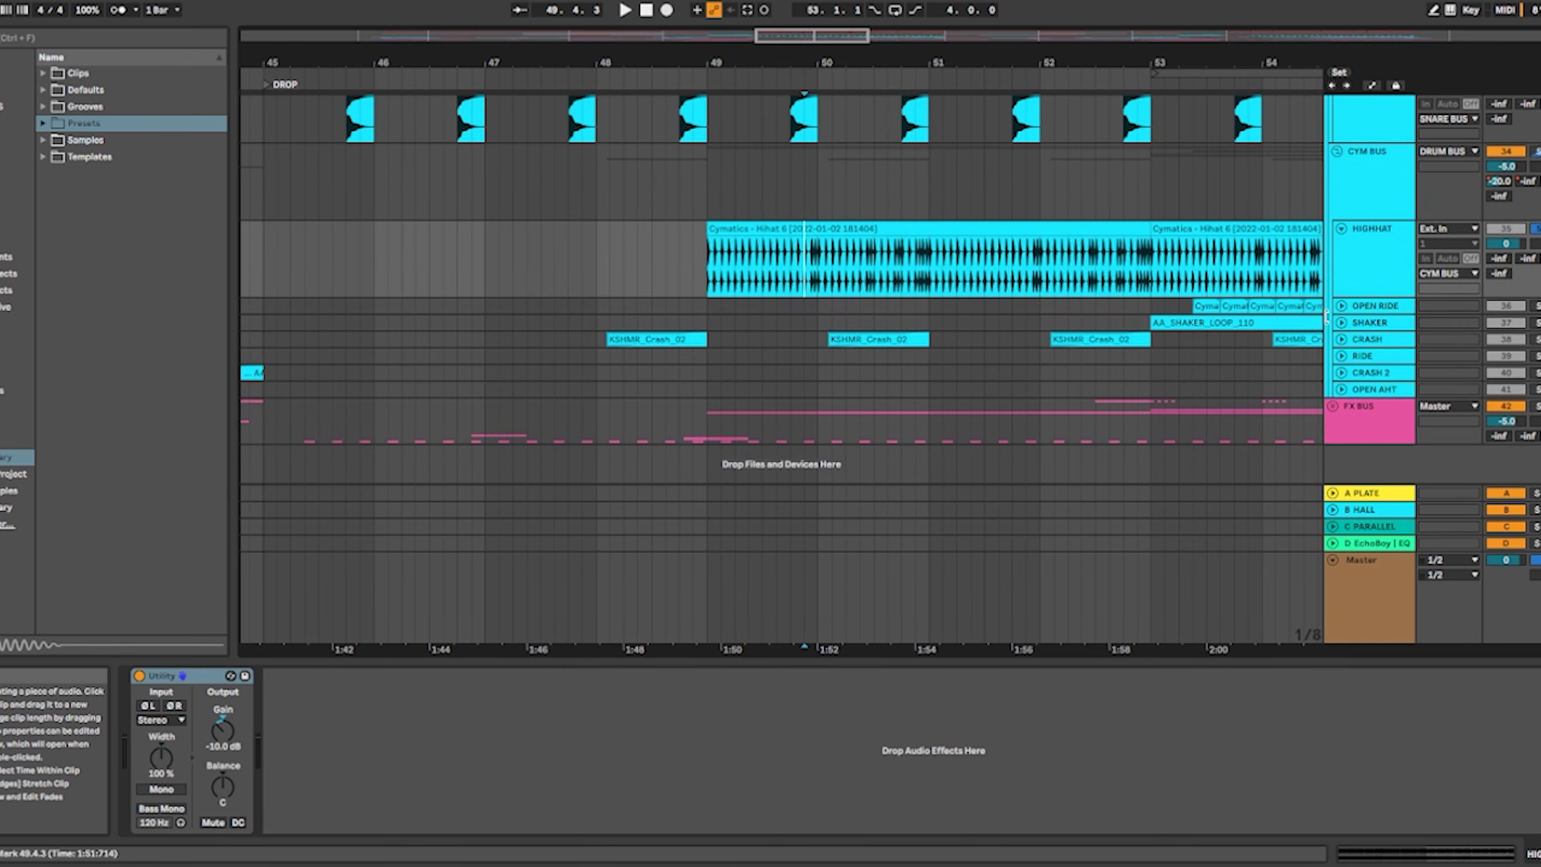
left_click(1341, 341)
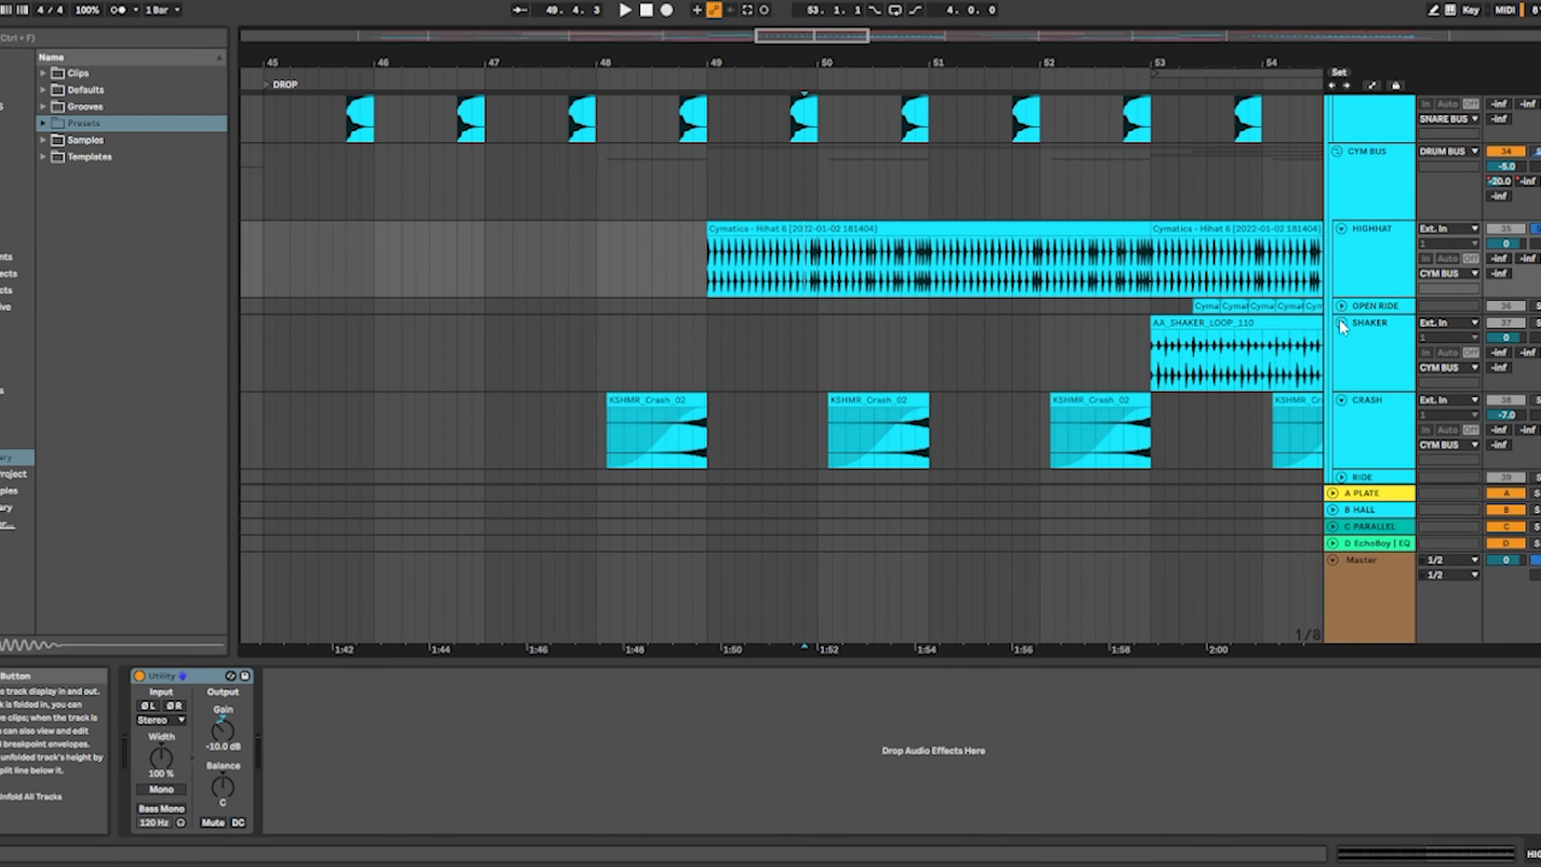
left_click(1340, 320)
left_click(1341, 306)
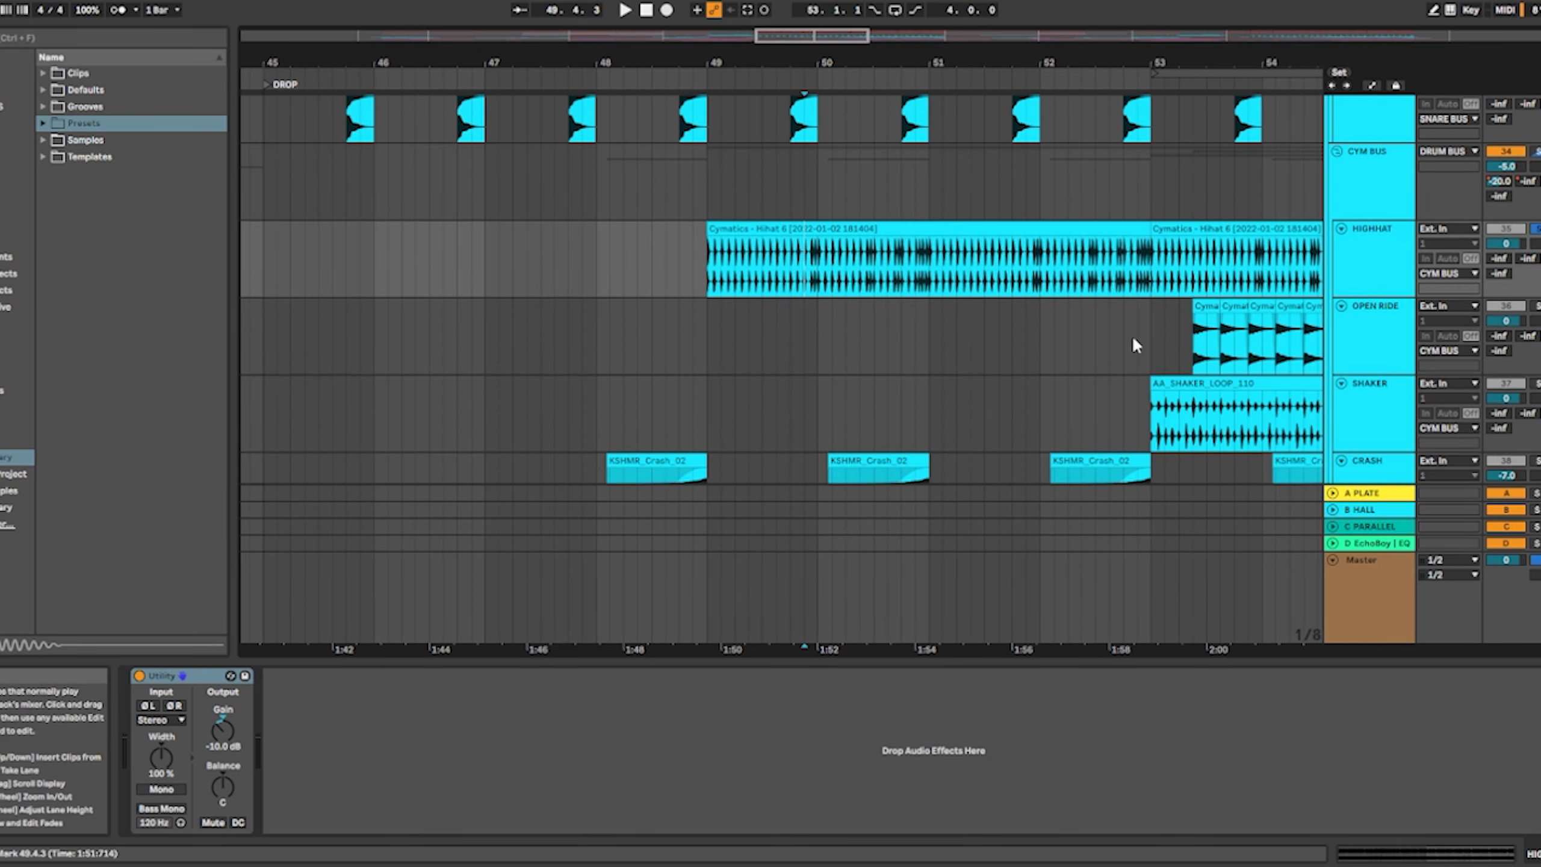
scroll(1132, 335, "right", 2)
scroll(1001, 295, "down", 2)
scroll(1001, 295, "down", 5)
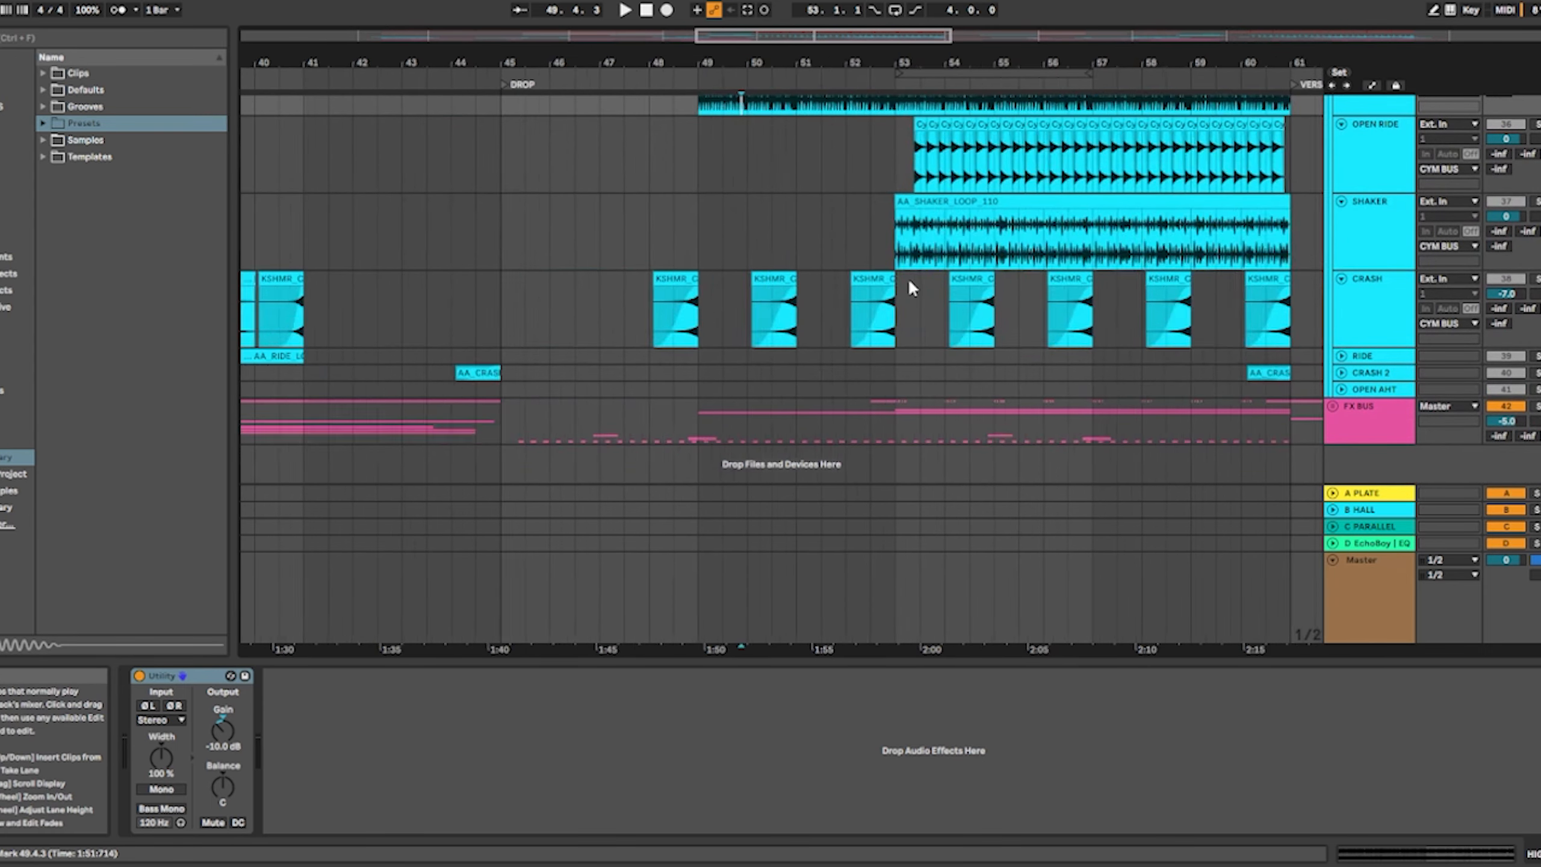
scroll(860, 292, "up", 2)
scroll(1538, 156, "up", 6)
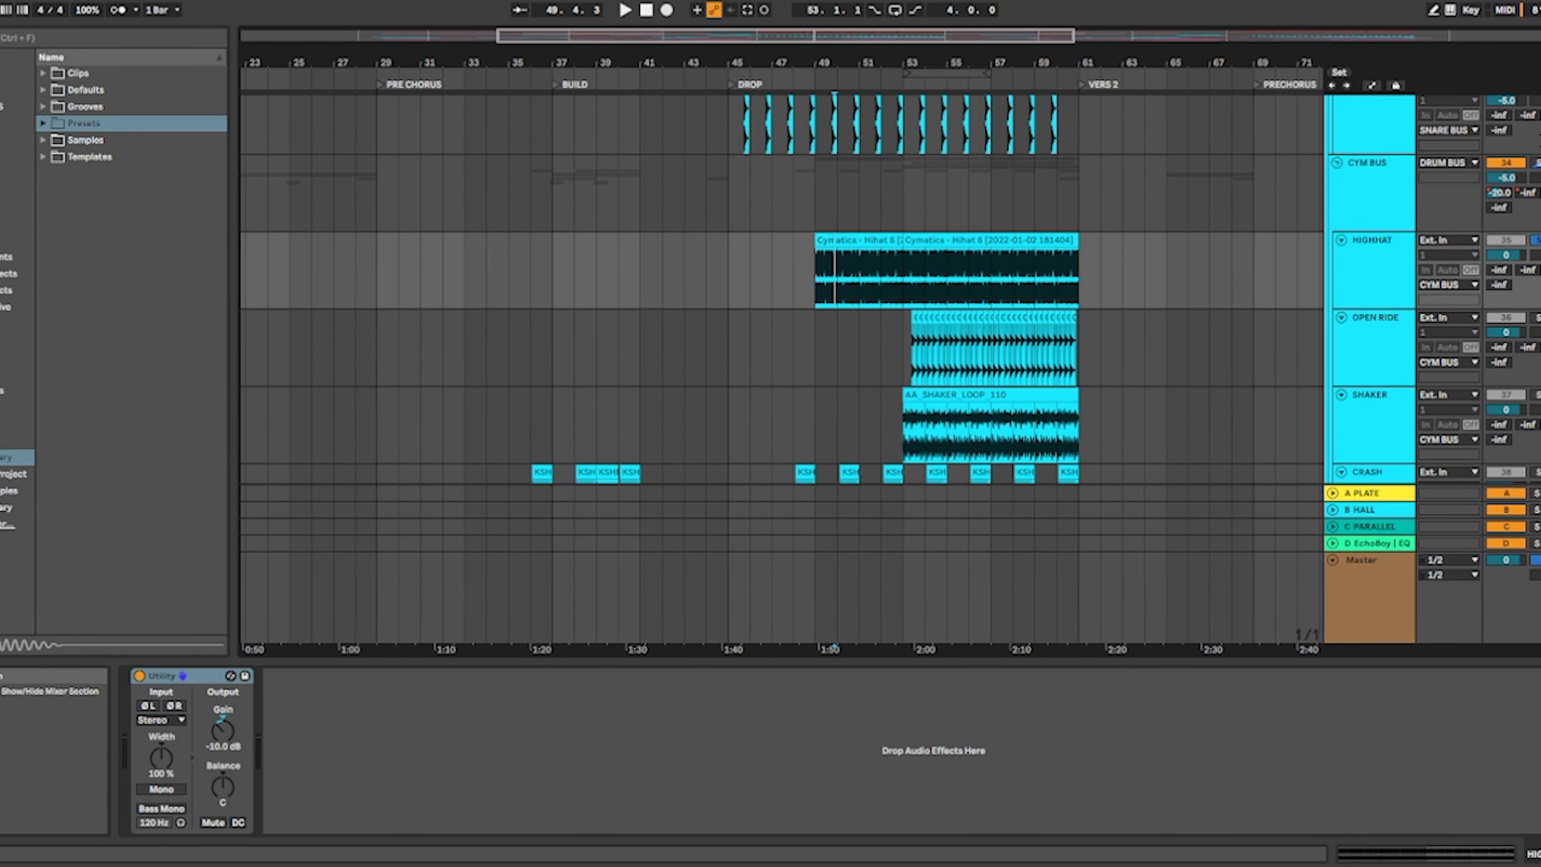
Play the soloed DRUM BUS from bar 53 while looking through its kick, snare and cymbal tracks
scroll(1538, 157, "up", 2)
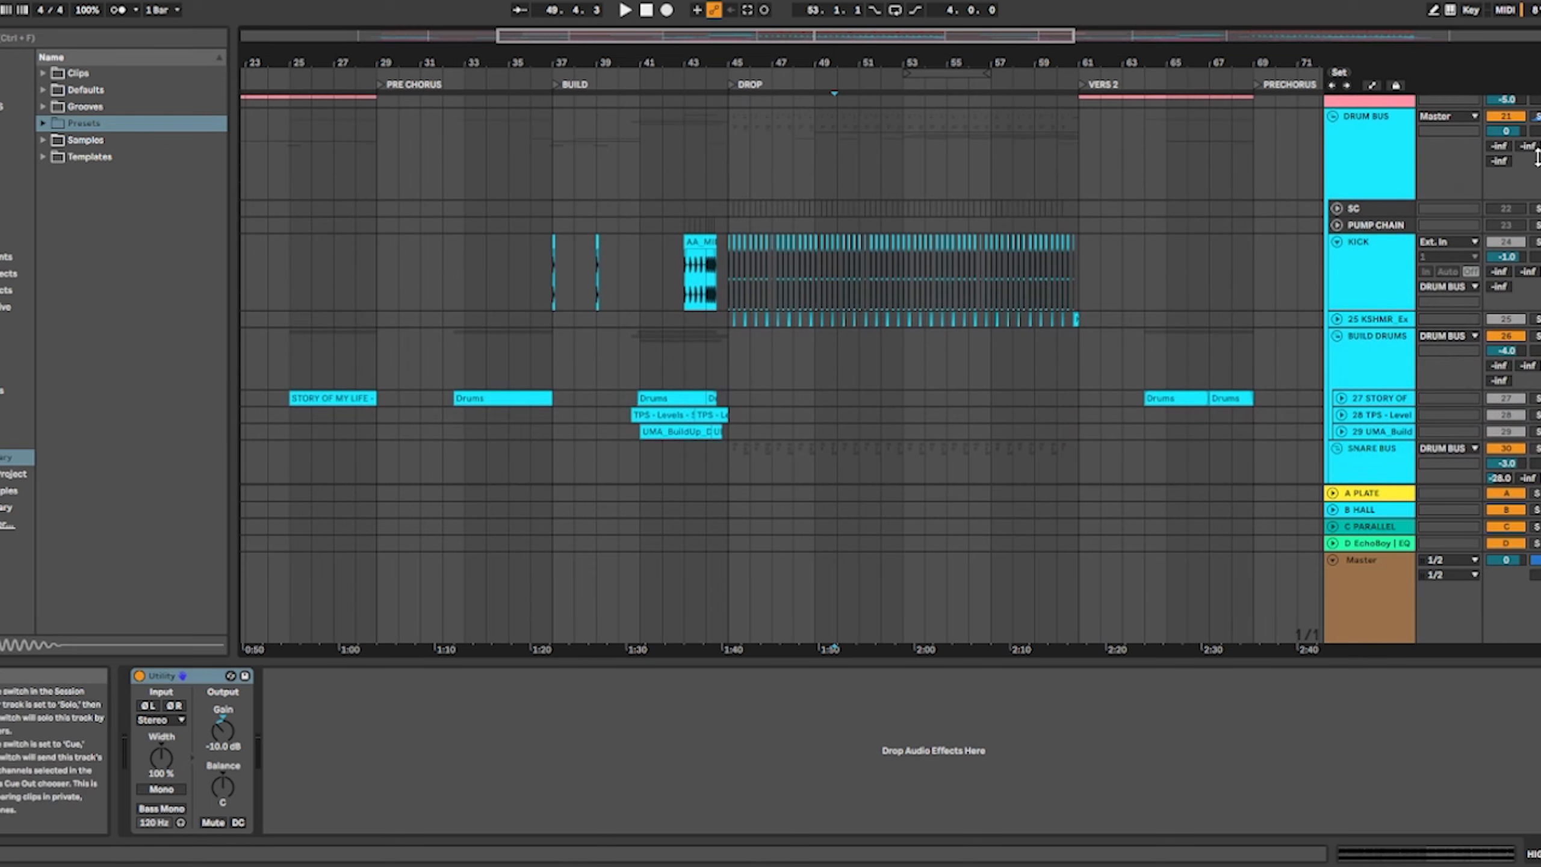
scroll(950, 354, "down", 4)
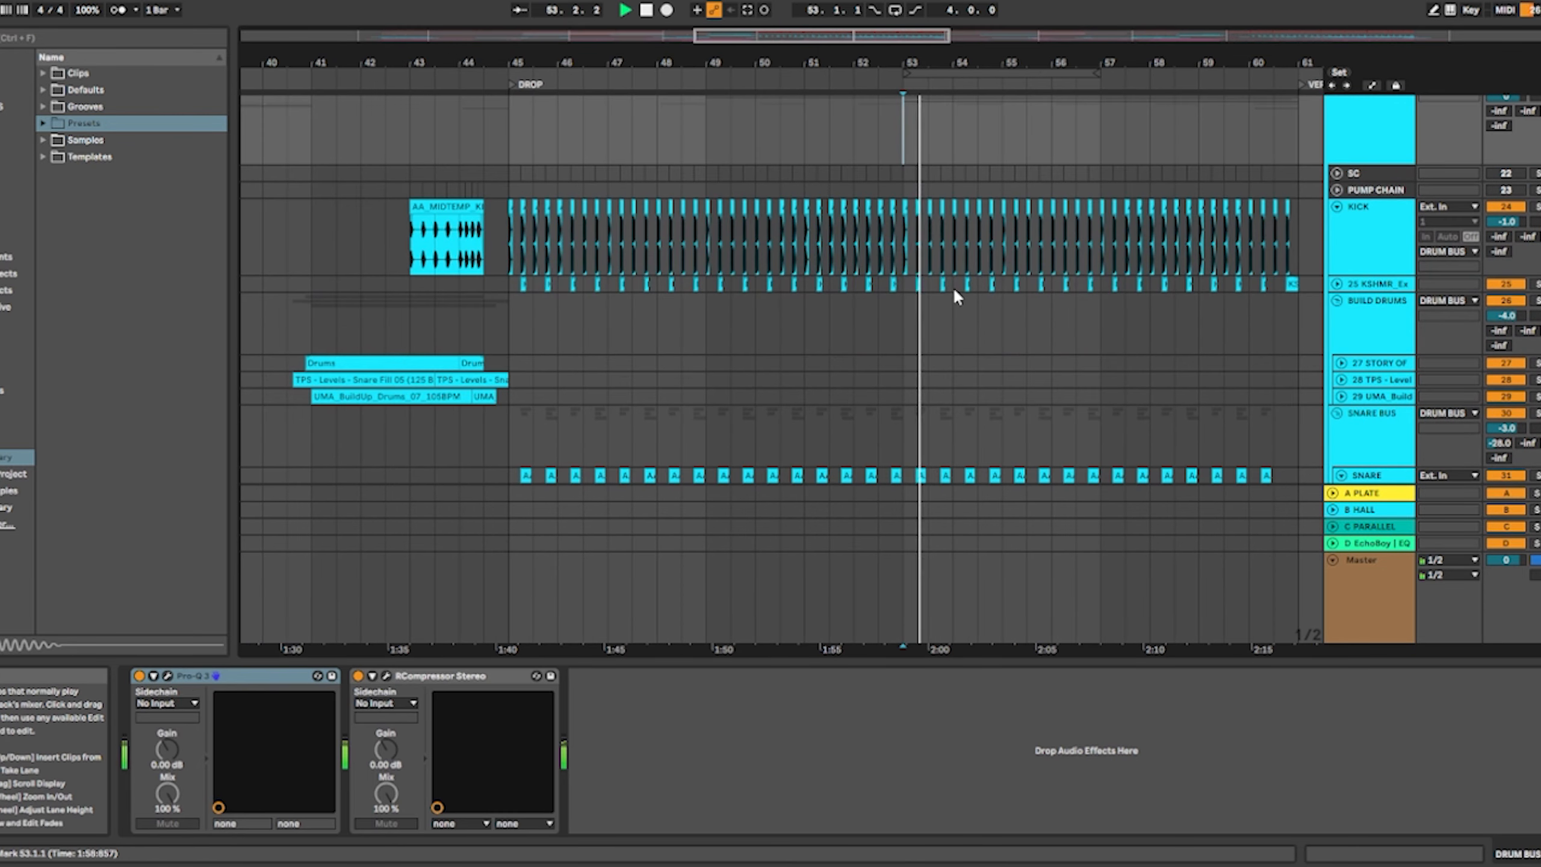
scroll(956, 293, "down", 5)
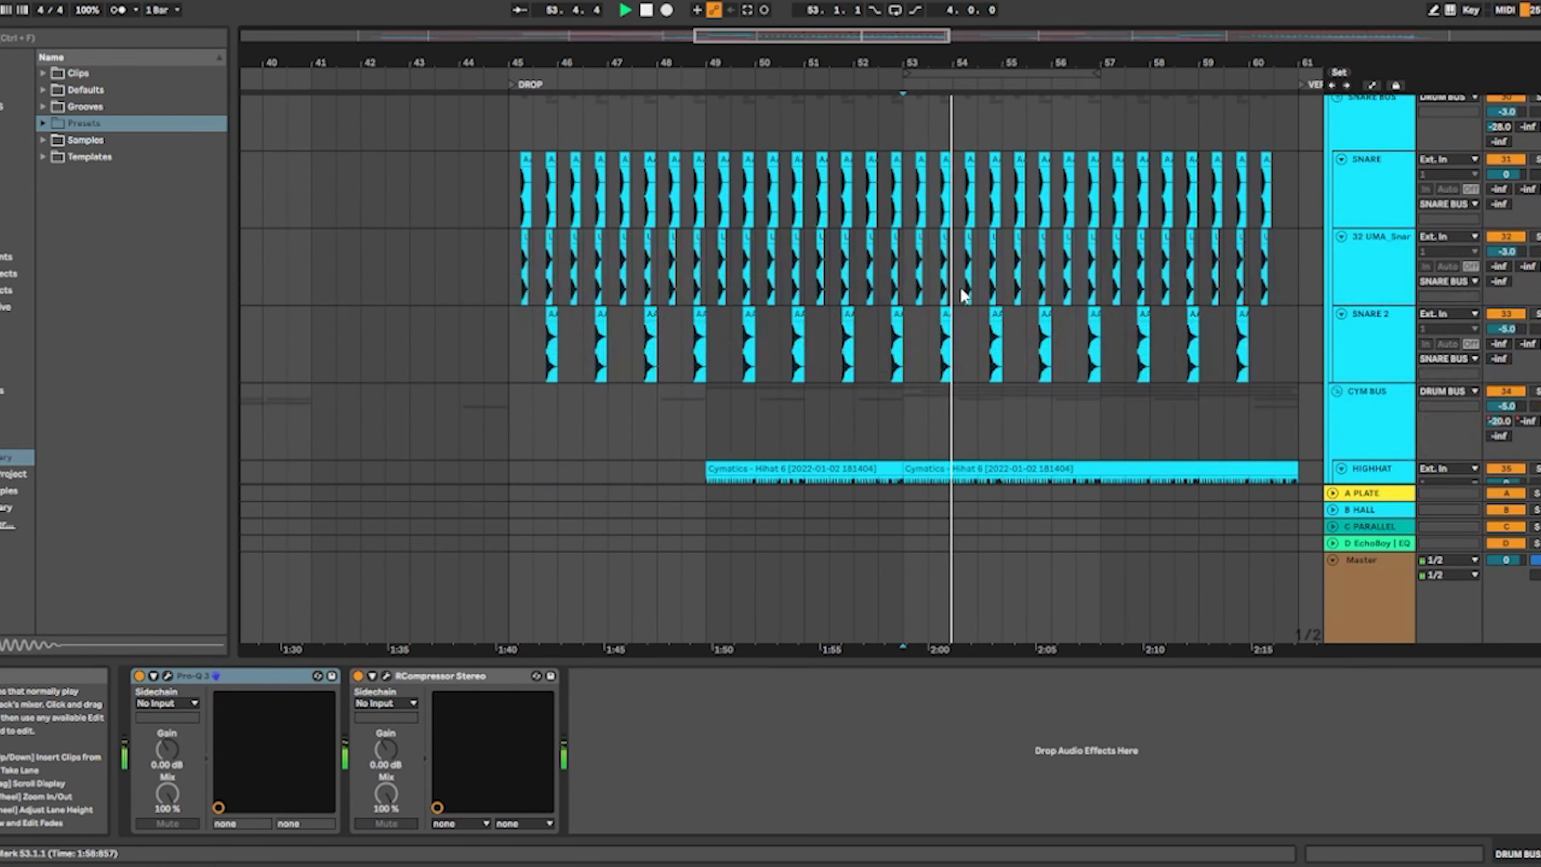
scroll(964, 294, "down", 2)
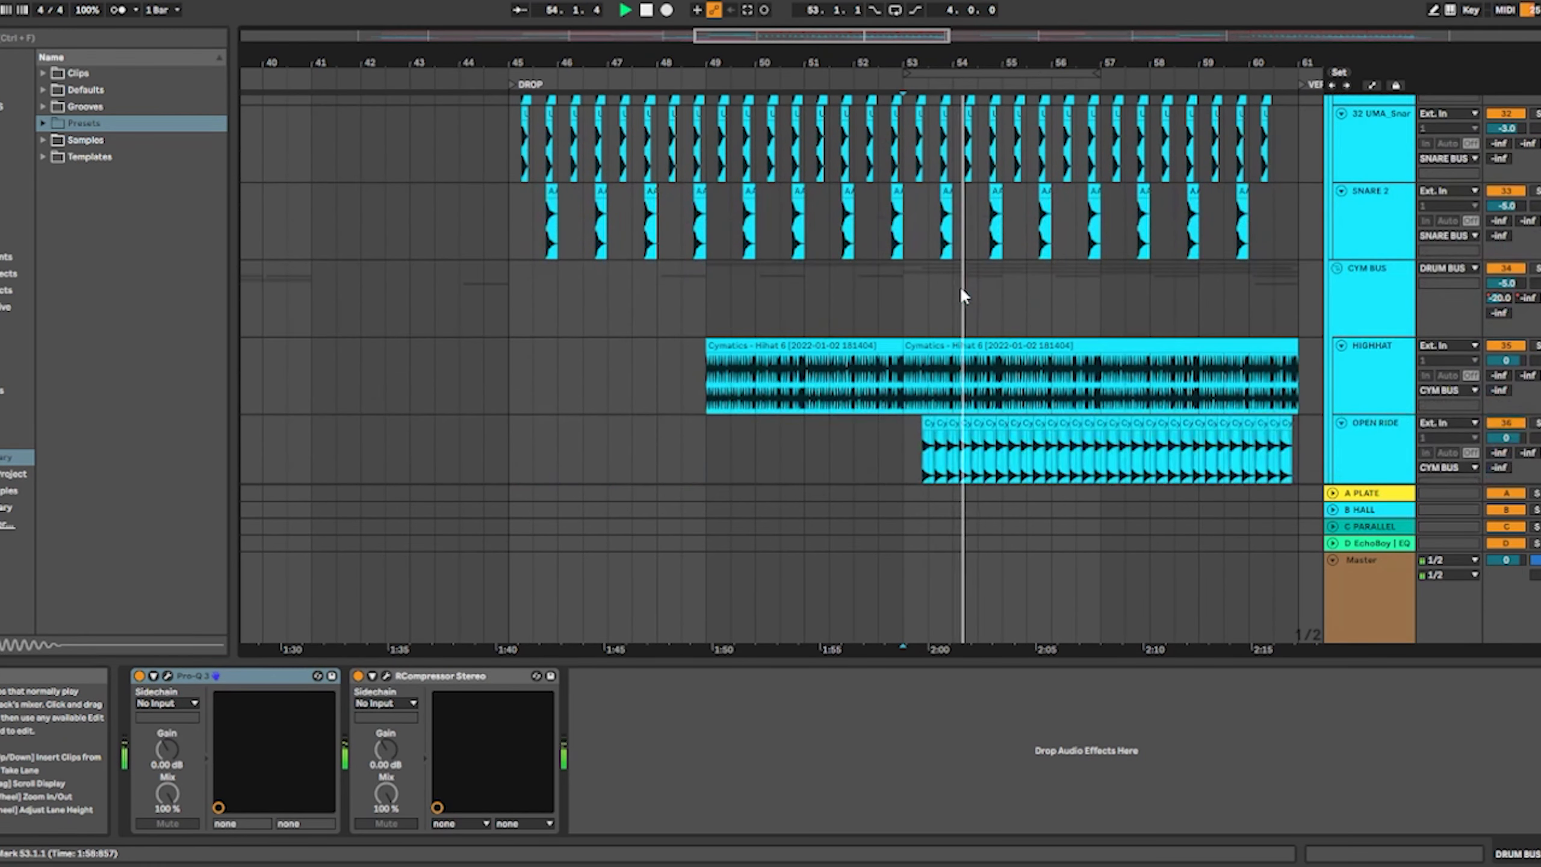
scroll(965, 291, "up", 8)
scroll(1194, 274, "up", 3)
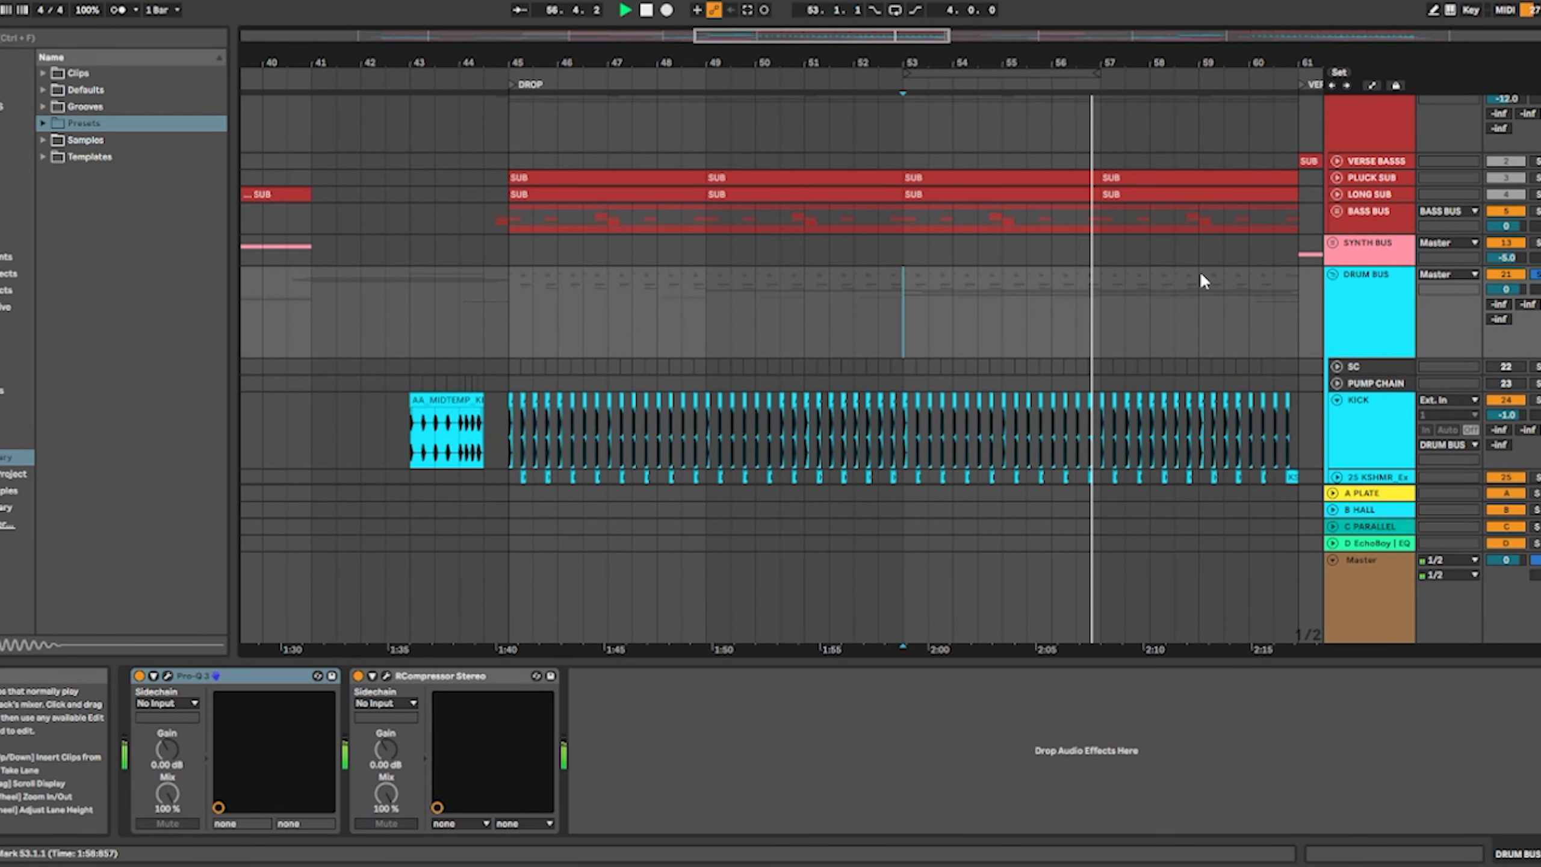
Stop playback, unfold the SIREN track in the FX BUS and play it soloed from bar 53
key("space")
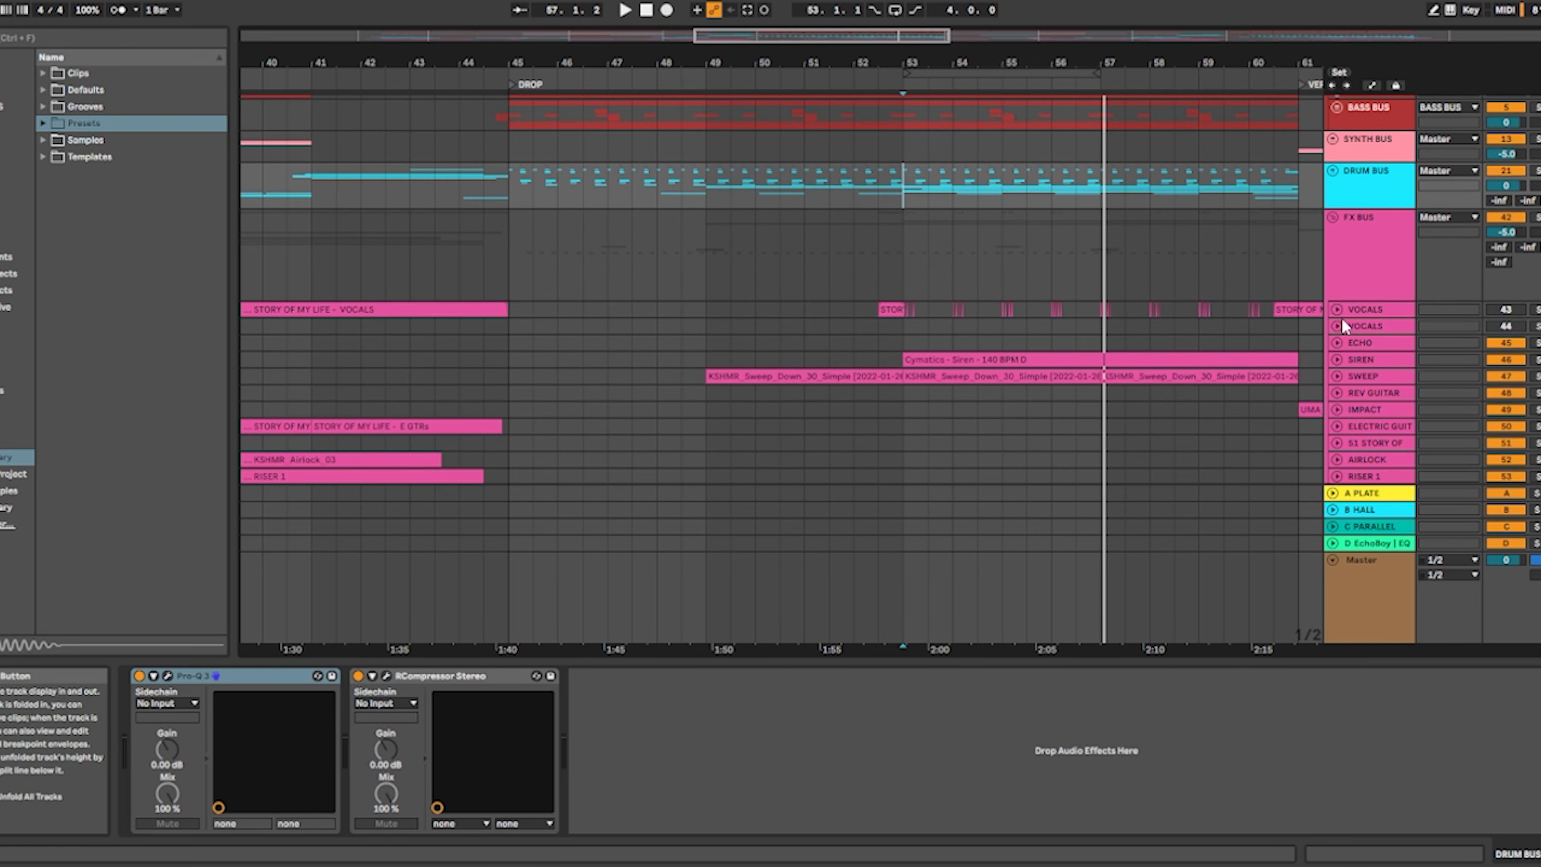
left_click(1337, 360)
scroll(1337, 354, "down", 2)
left_click(907, 340)
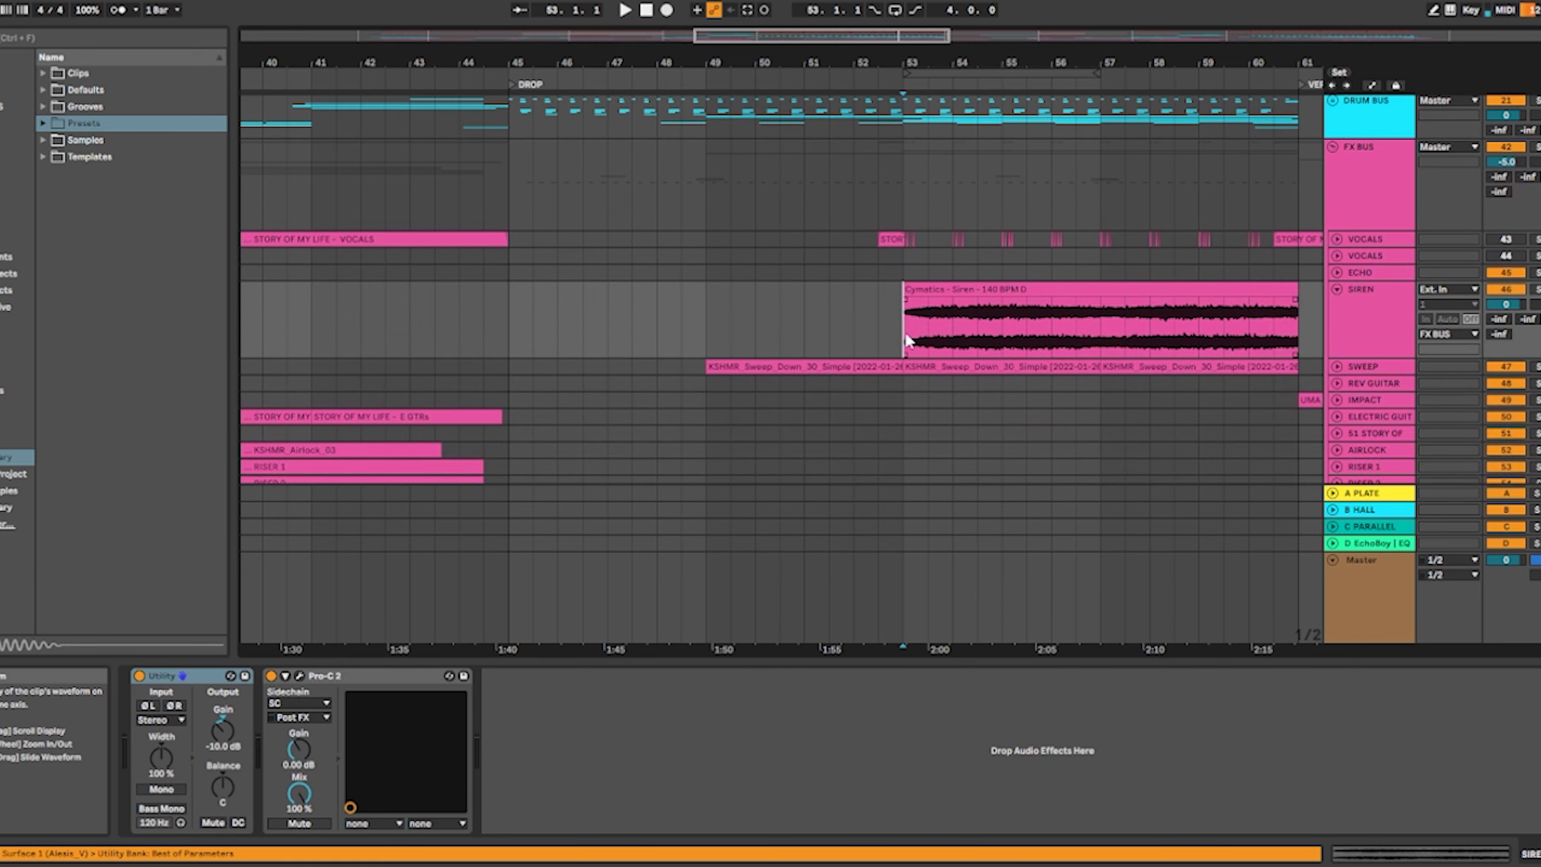
left_click(1537, 291)
key("space")
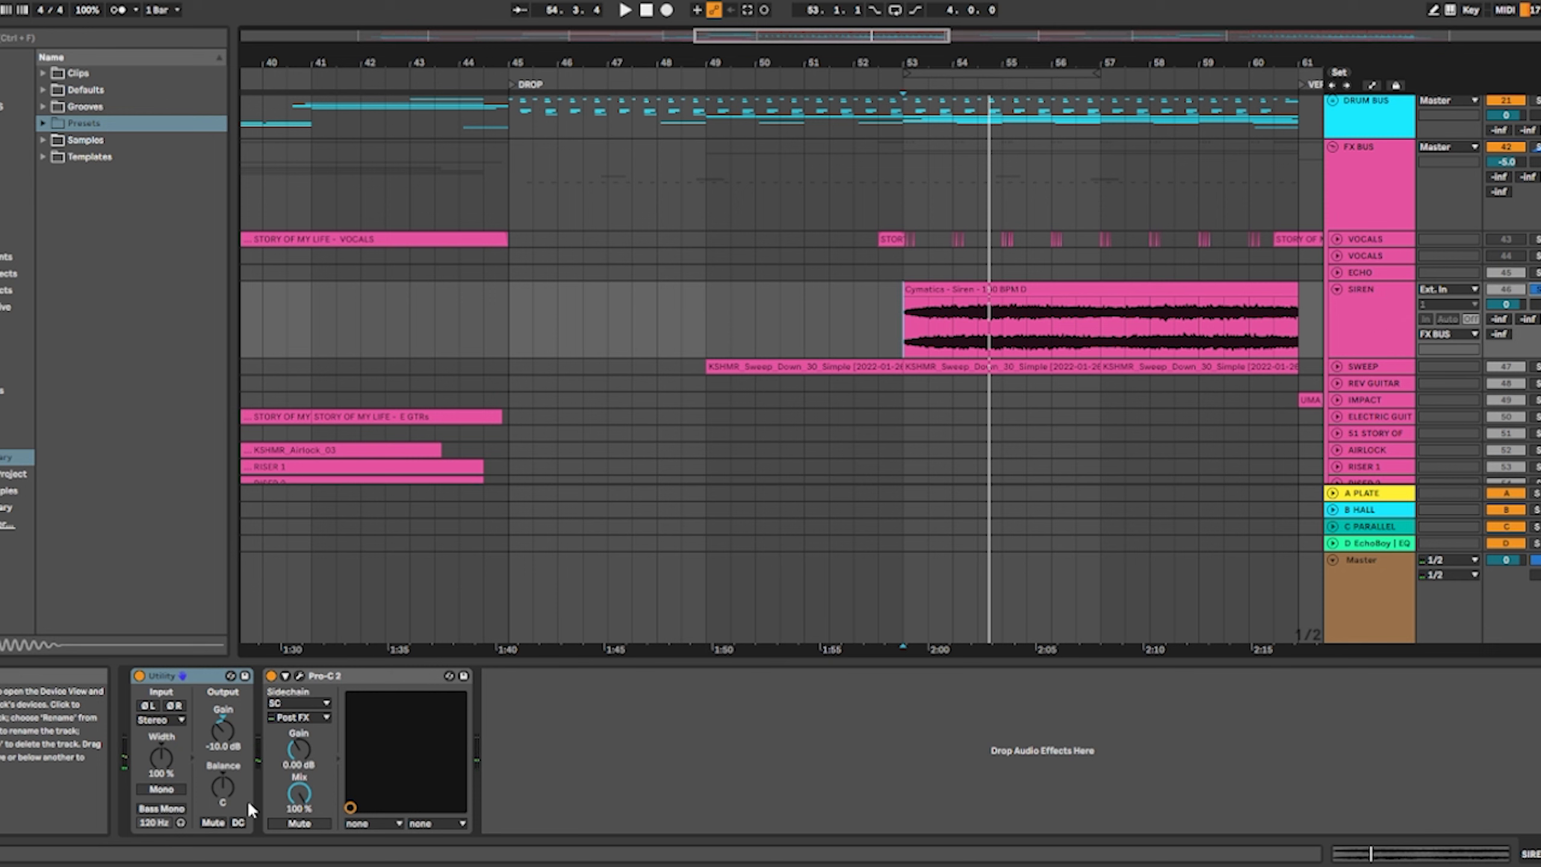
Unfold the SWEEP track, play it soloed from bar 49 and highlight its first clip up to bar 53
left_click(1337, 367)
left_click(1345, 374)
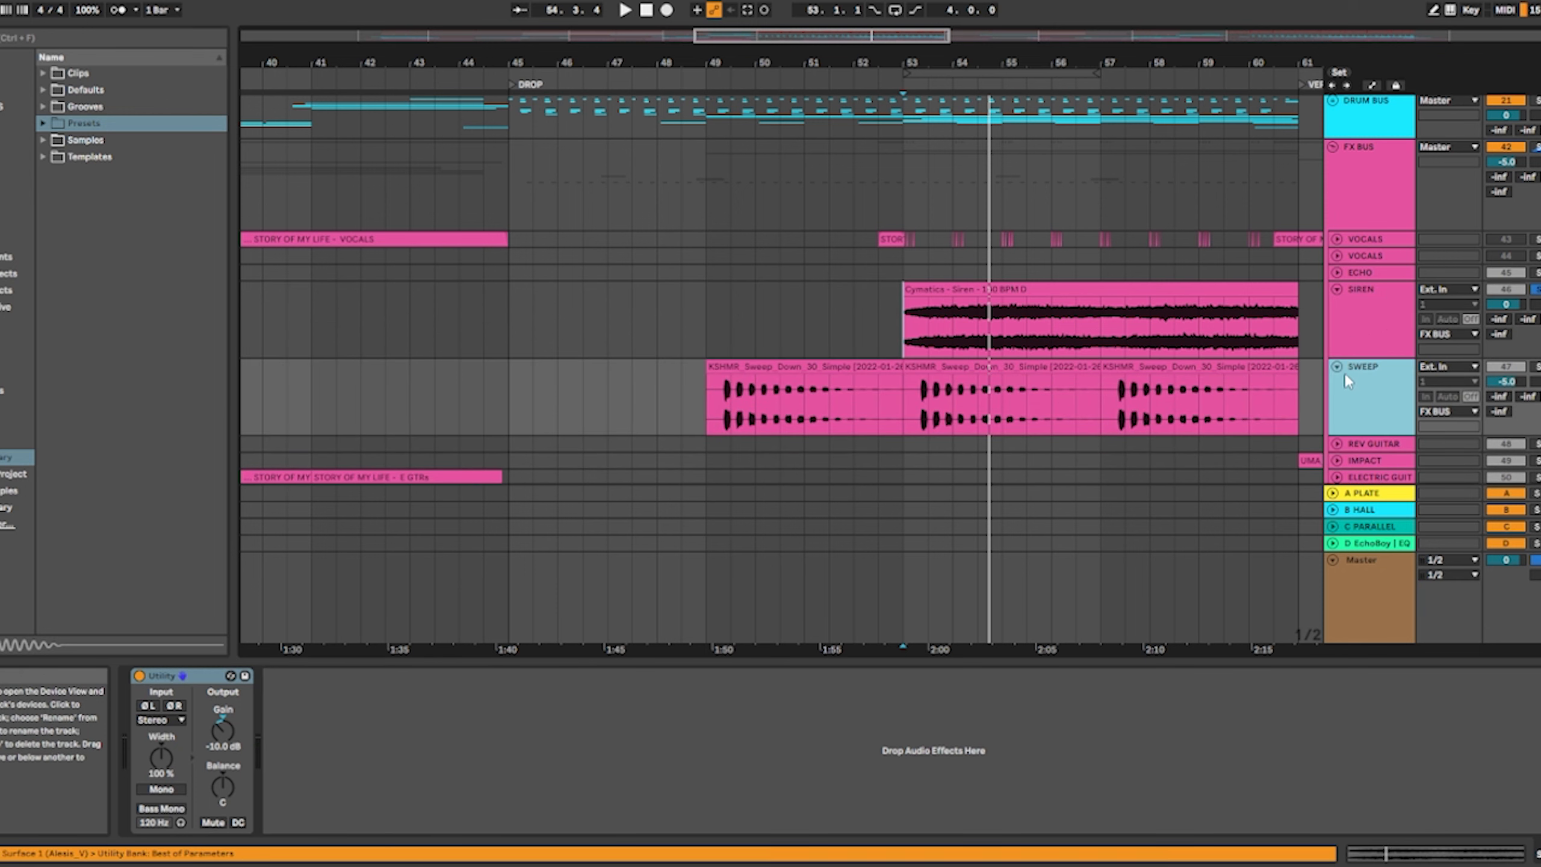
left_click(706, 405)
key("space")
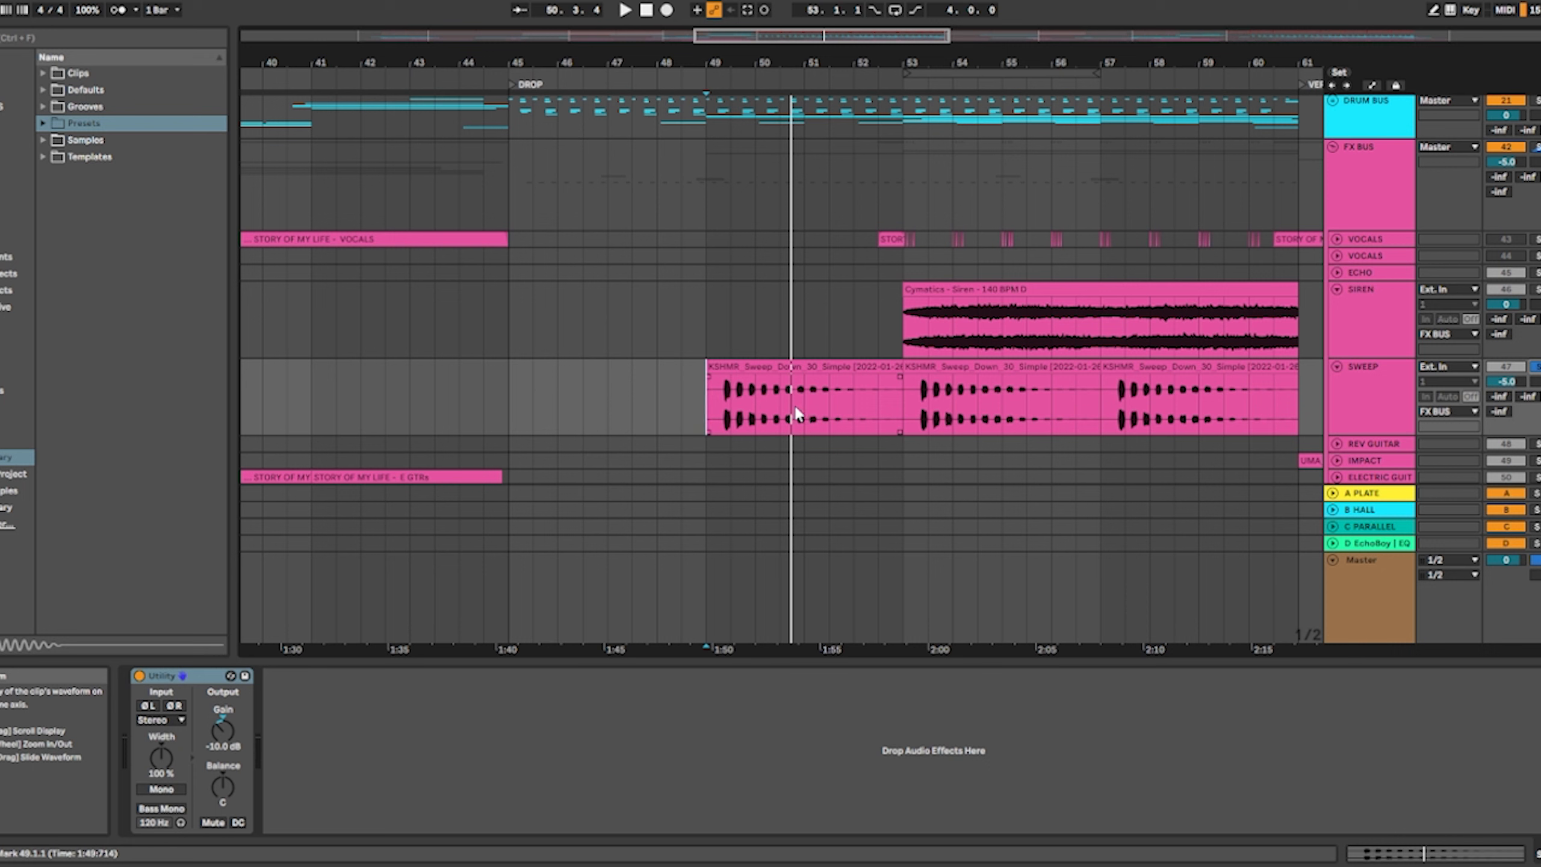
left_click_drag(706, 413, 903, 398)
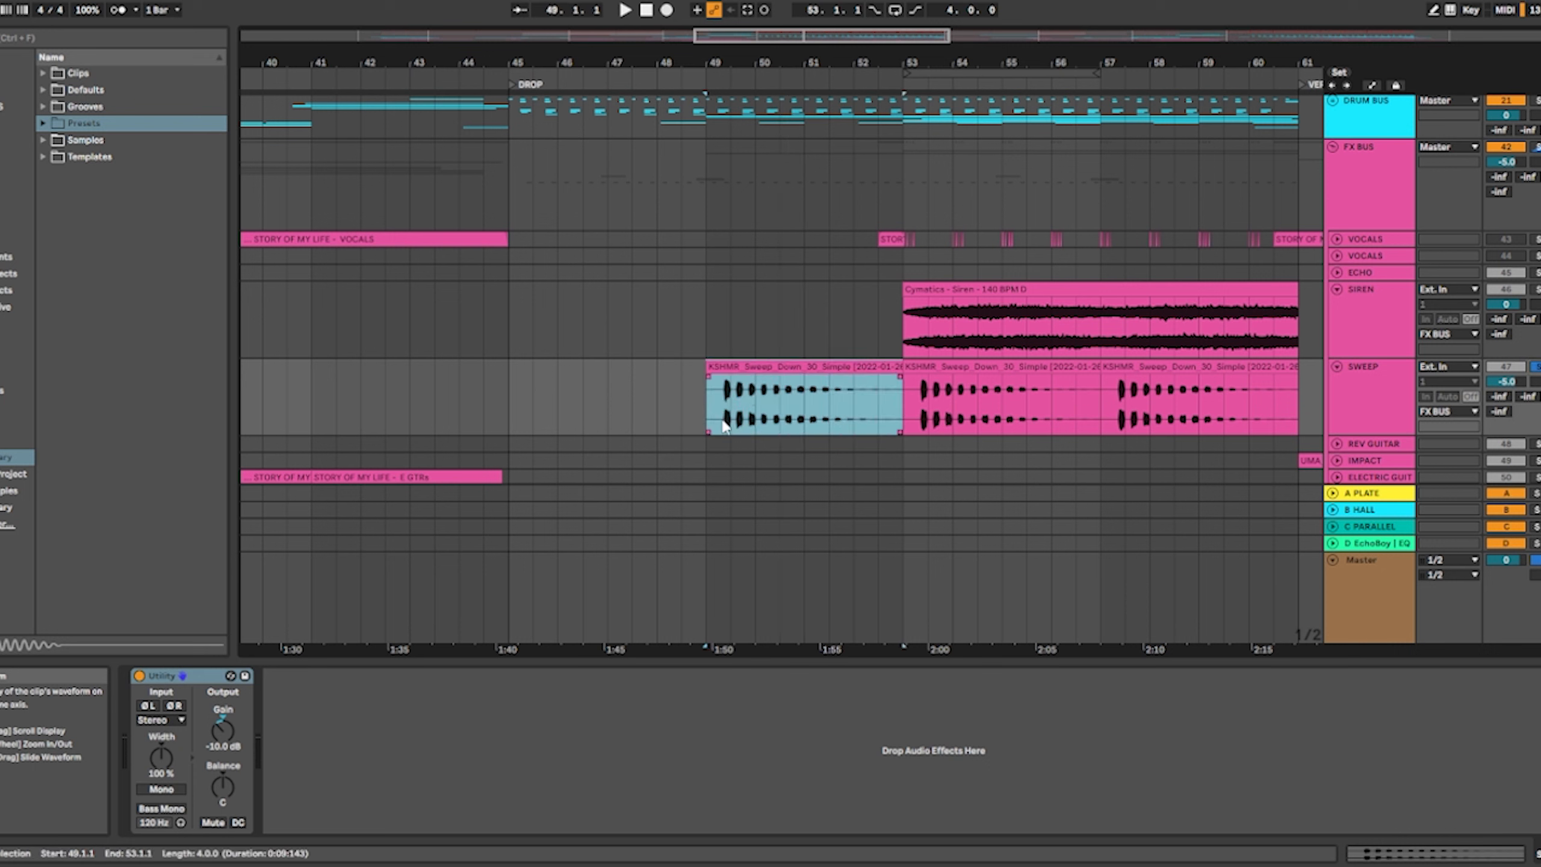
left_click_drag(703, 405, 902, 395)
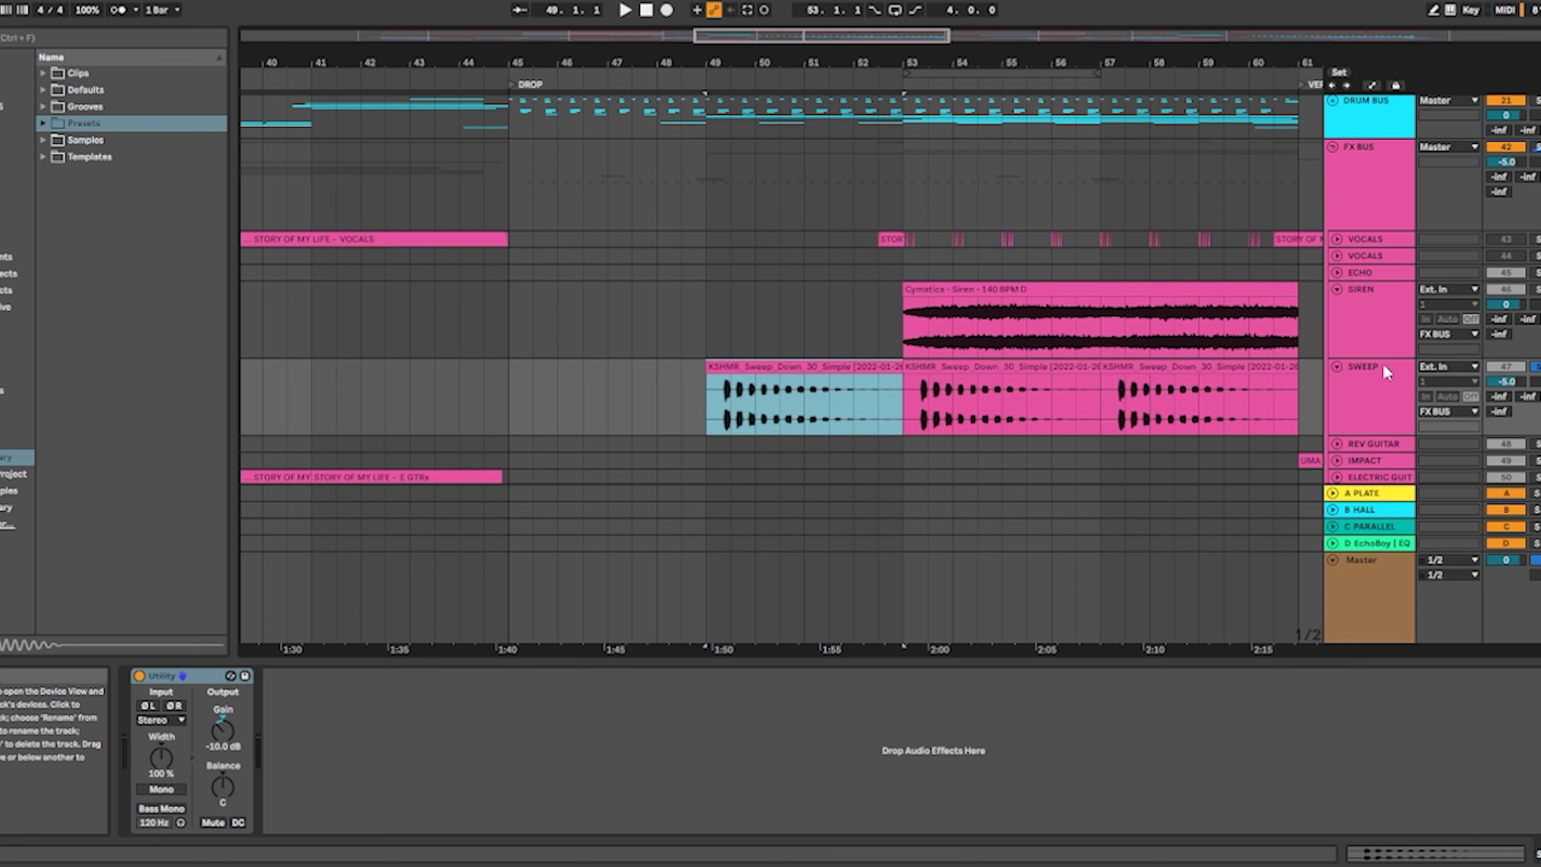
left_click(851, 412)
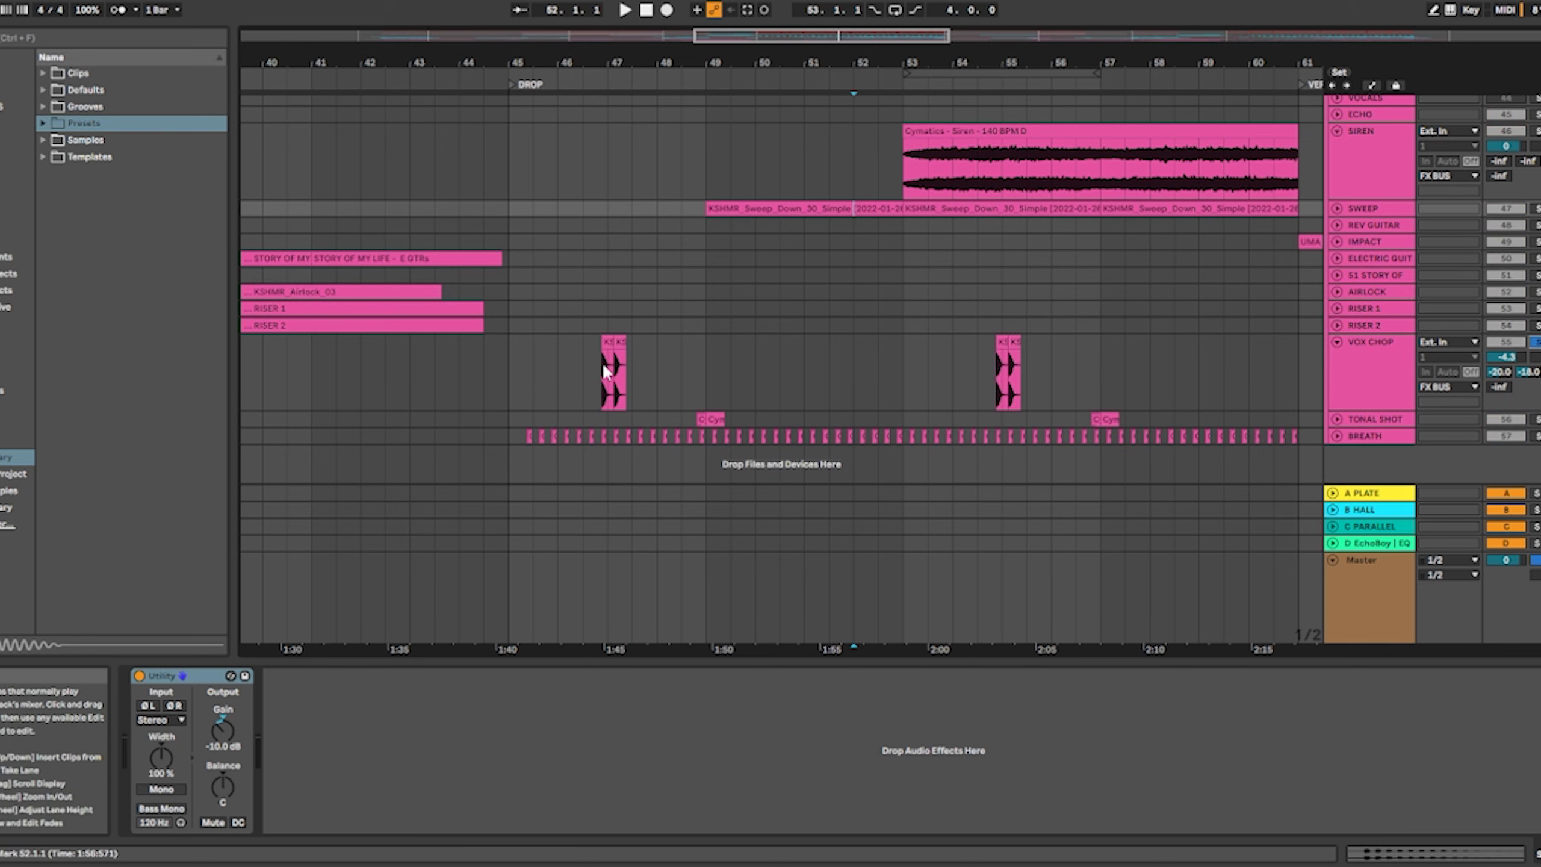
Play the soloed VOX CHOP track from its first clip at 46.4.3, then unsolo it
left_click(605, 371)
key("space")
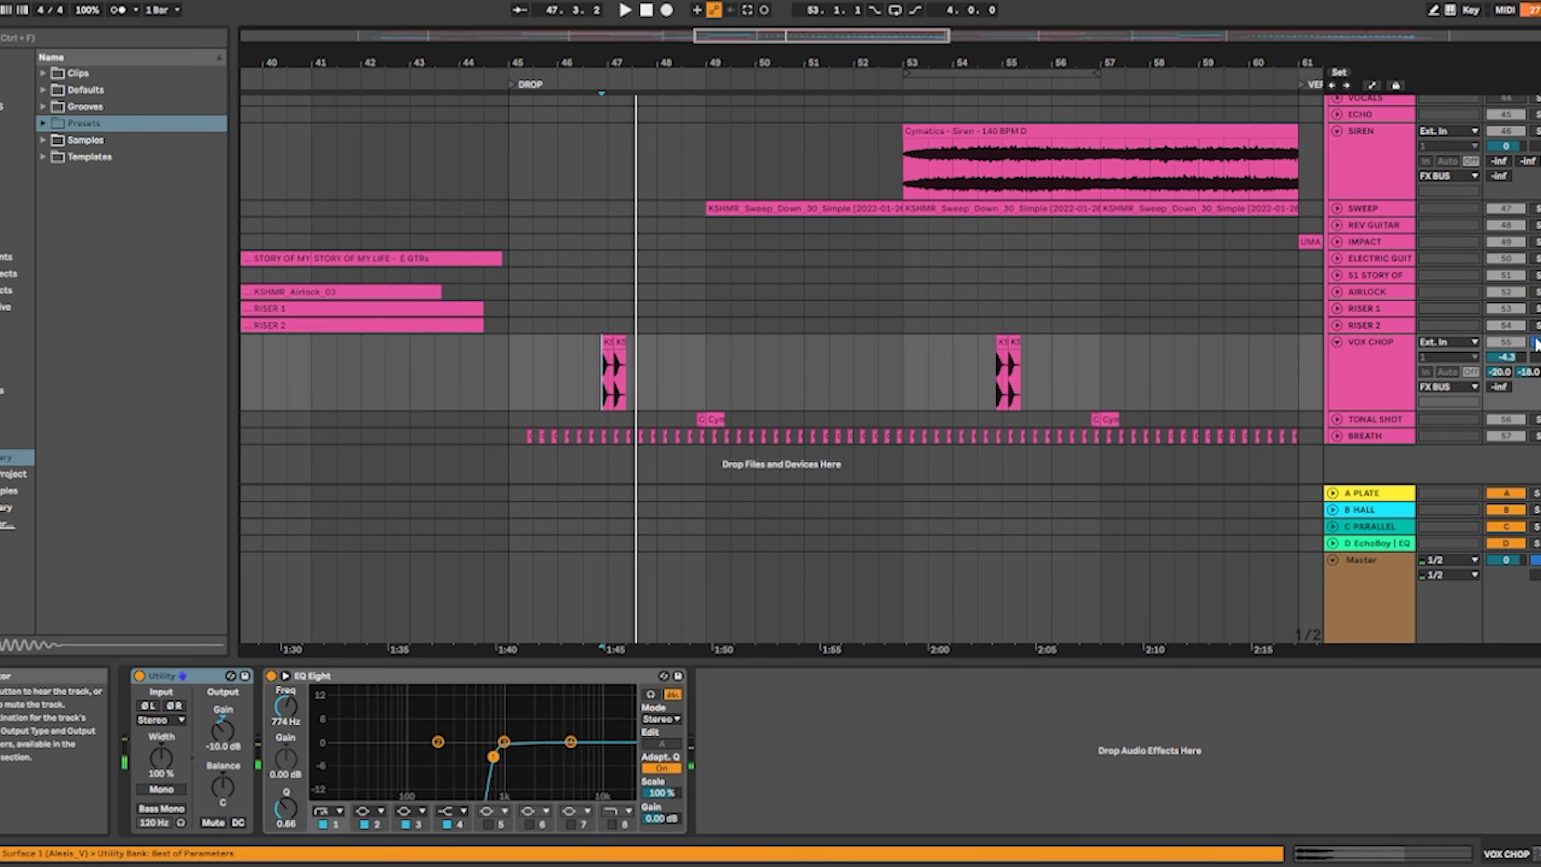
left_click(1537, 342)
Play the soloed TONAL SHOT track from 48.4.1, examine its overlapping clips in close-up, then unsolo the track
left_click(1338, 419)
scroll(1338, 421, "down", 1)
left_click(1535, 398)
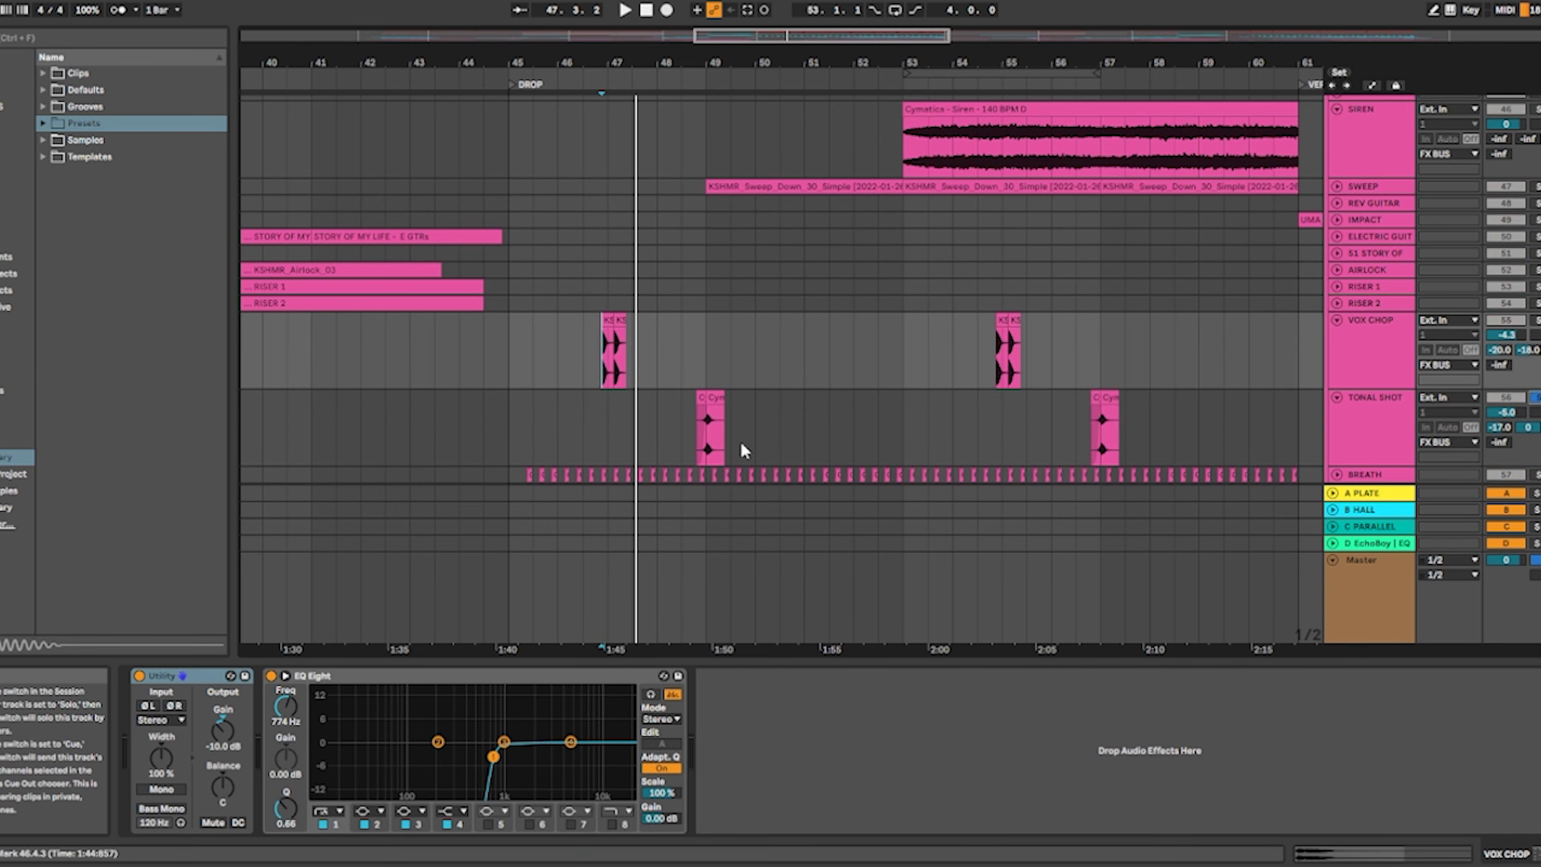
left_click(696, 429)
key("space")
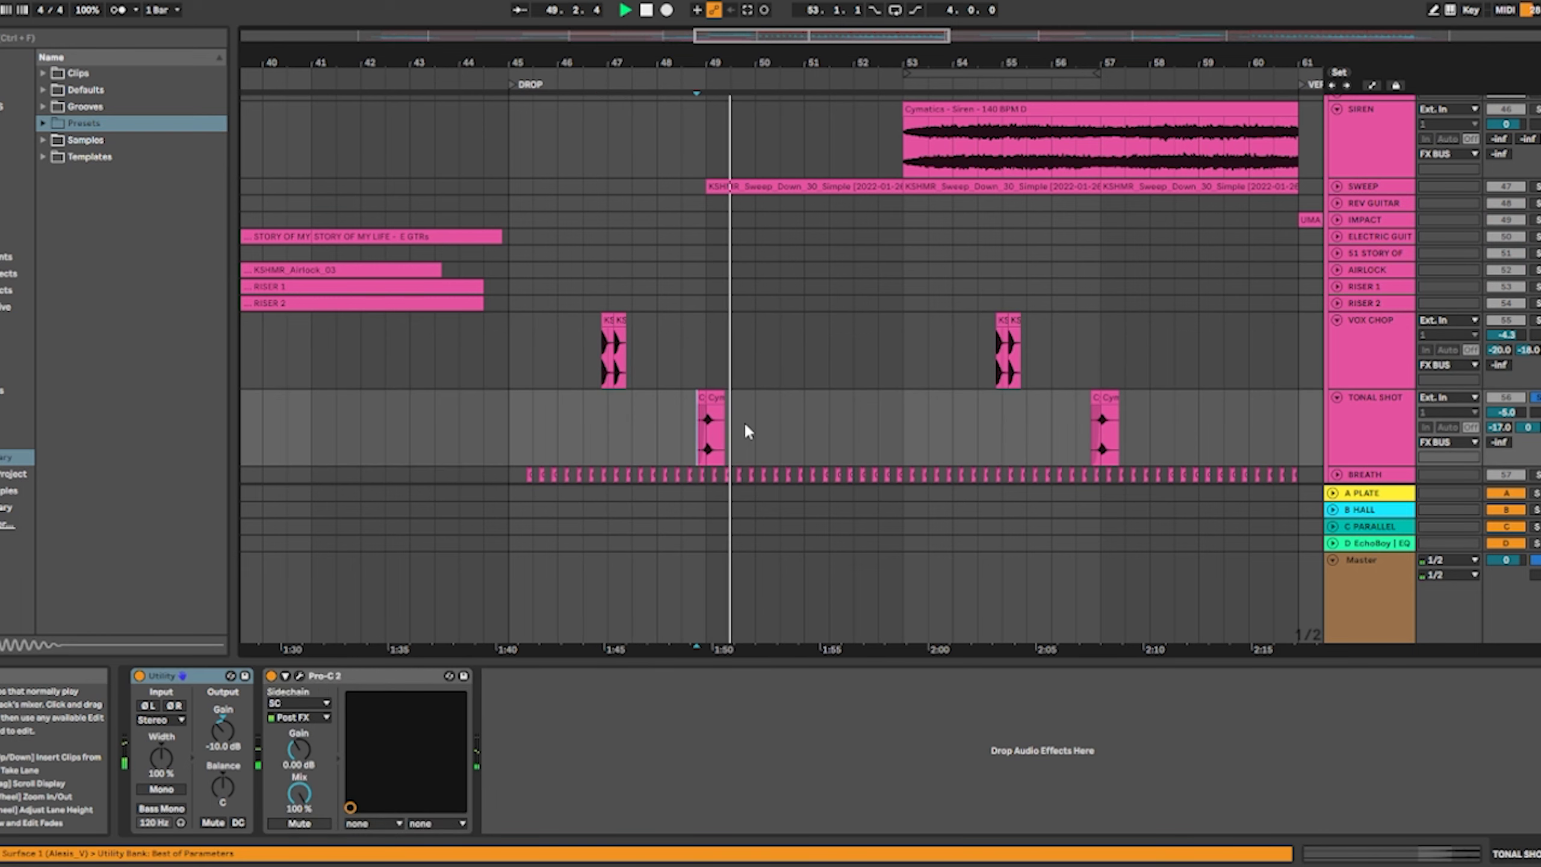
scroll(699, 427, "up", 10, "ctrl")
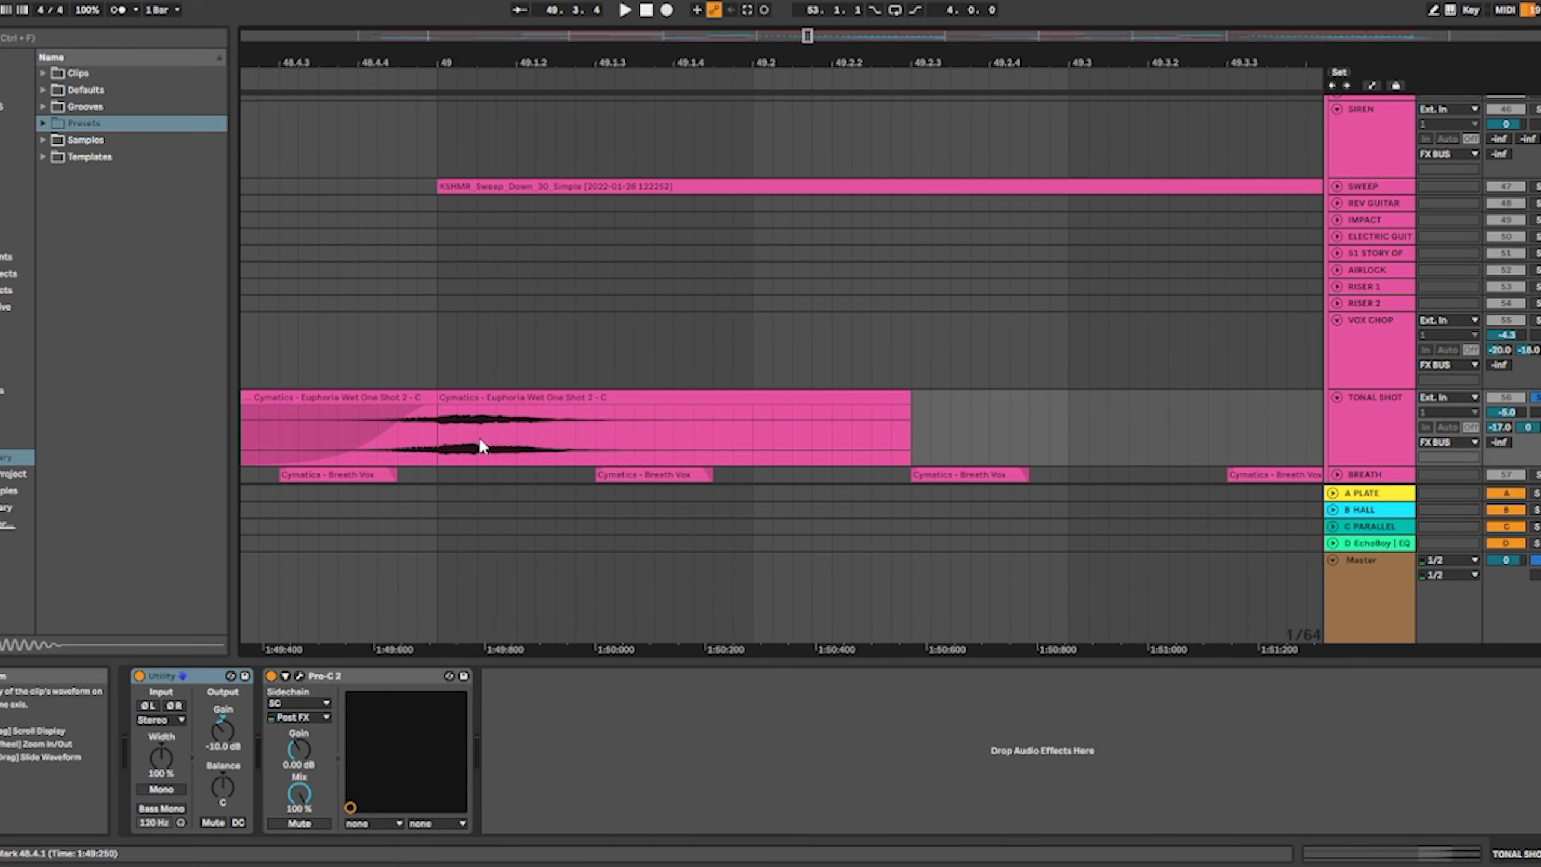
scroll(481, 440, "left", 4)
scroll(485, 419, "up", 1)
scroll(650, 435, "down", 3)
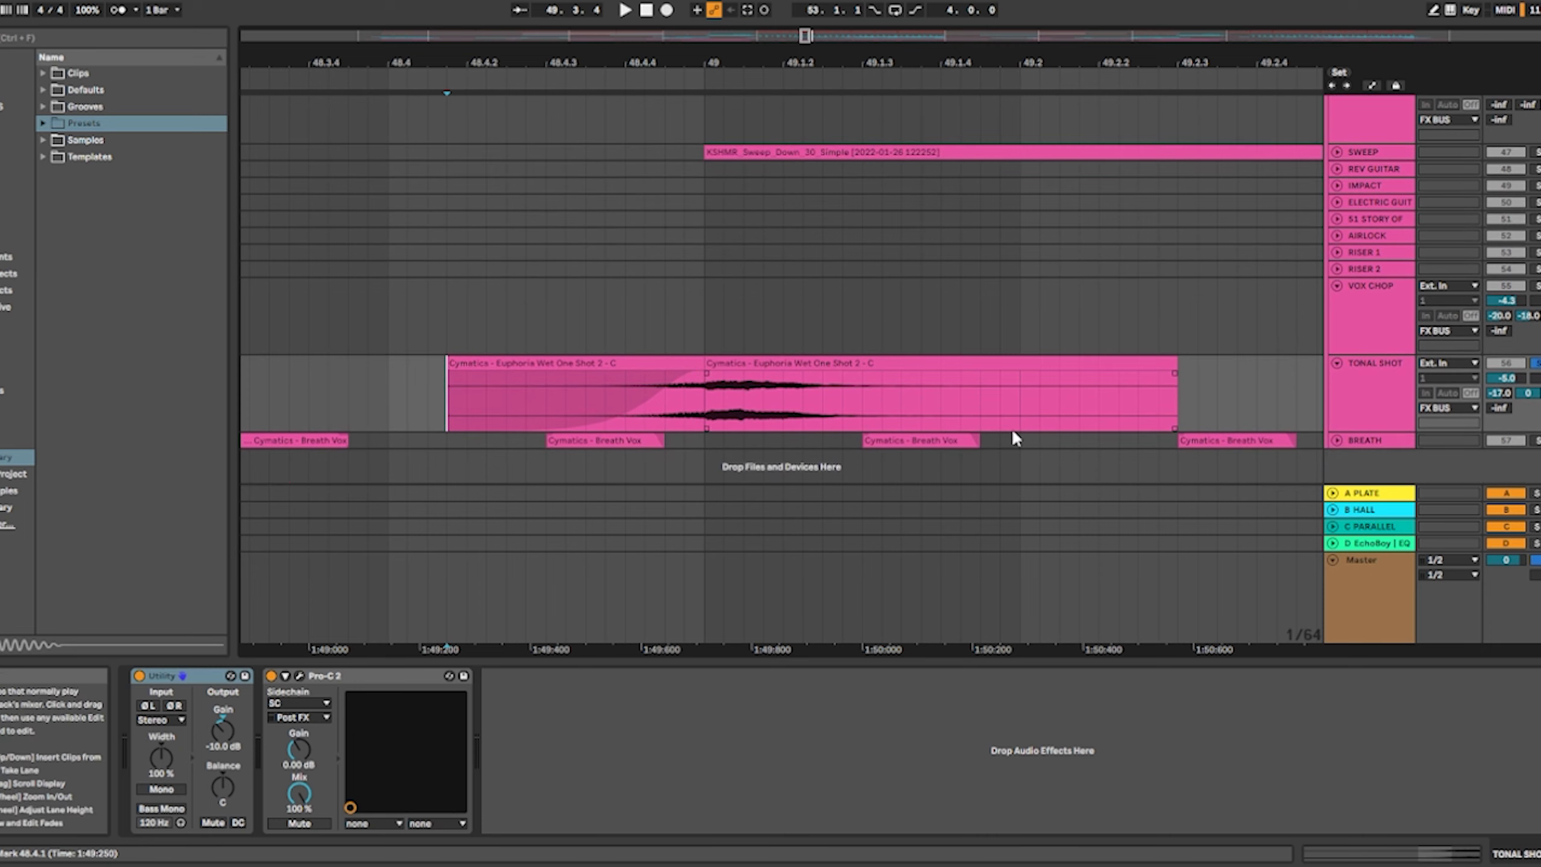
scroll(995, 425, "down", 5, "ctrl")
left_click(1537, 363)
Unfold the BREATH track, play it soloed from the drop's first breath clip, then unsolo and fold it
left_click(1336, 440)
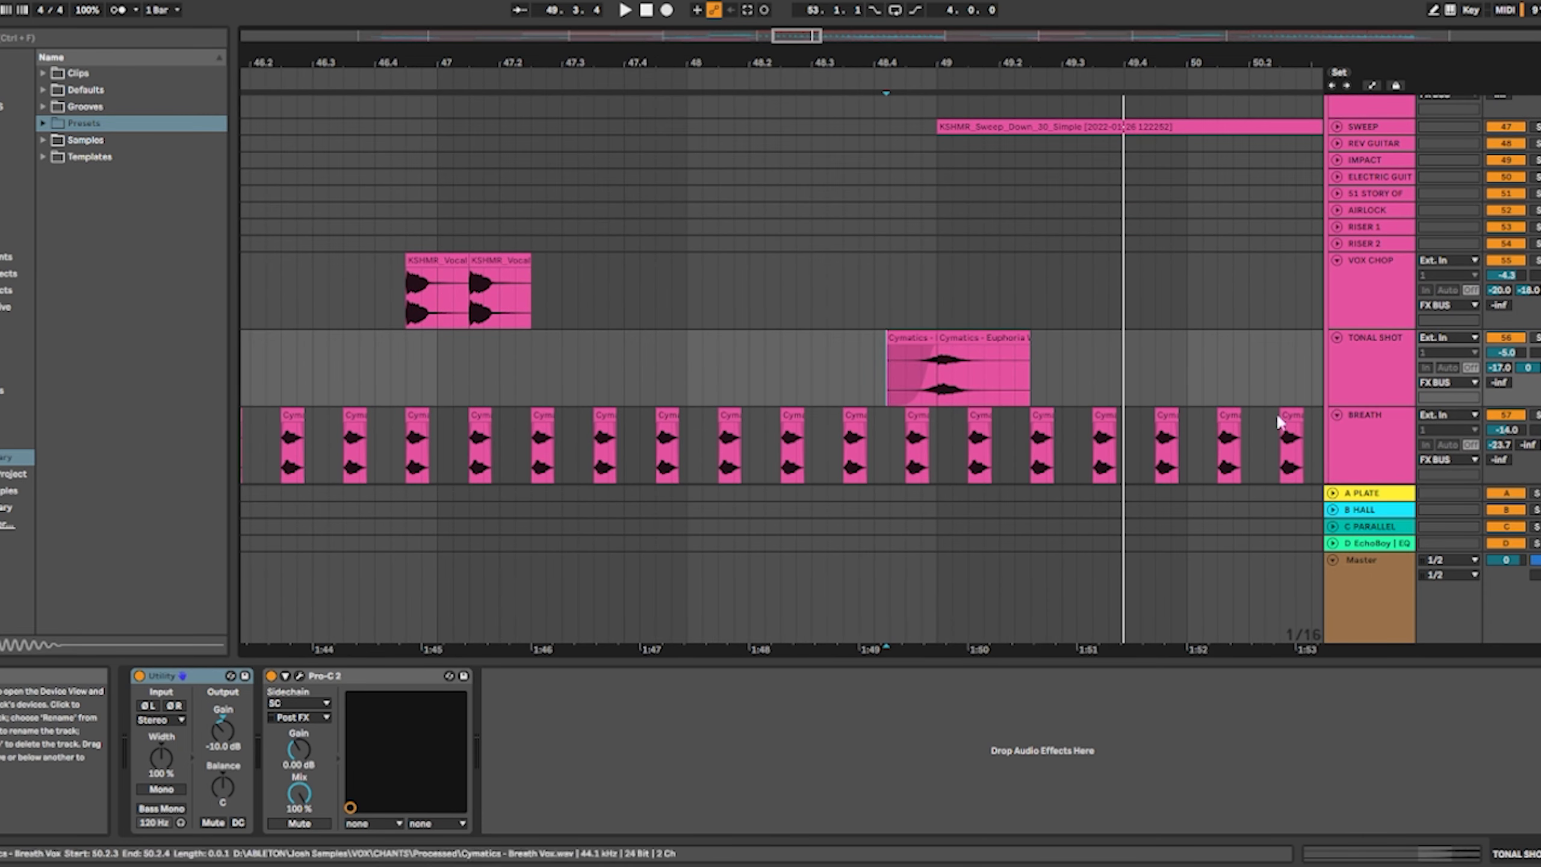
scroll(1279, 422, "down", 5, "ctrl")
scroll(1136, 385, "down", 1)
left_click(1537, 376)
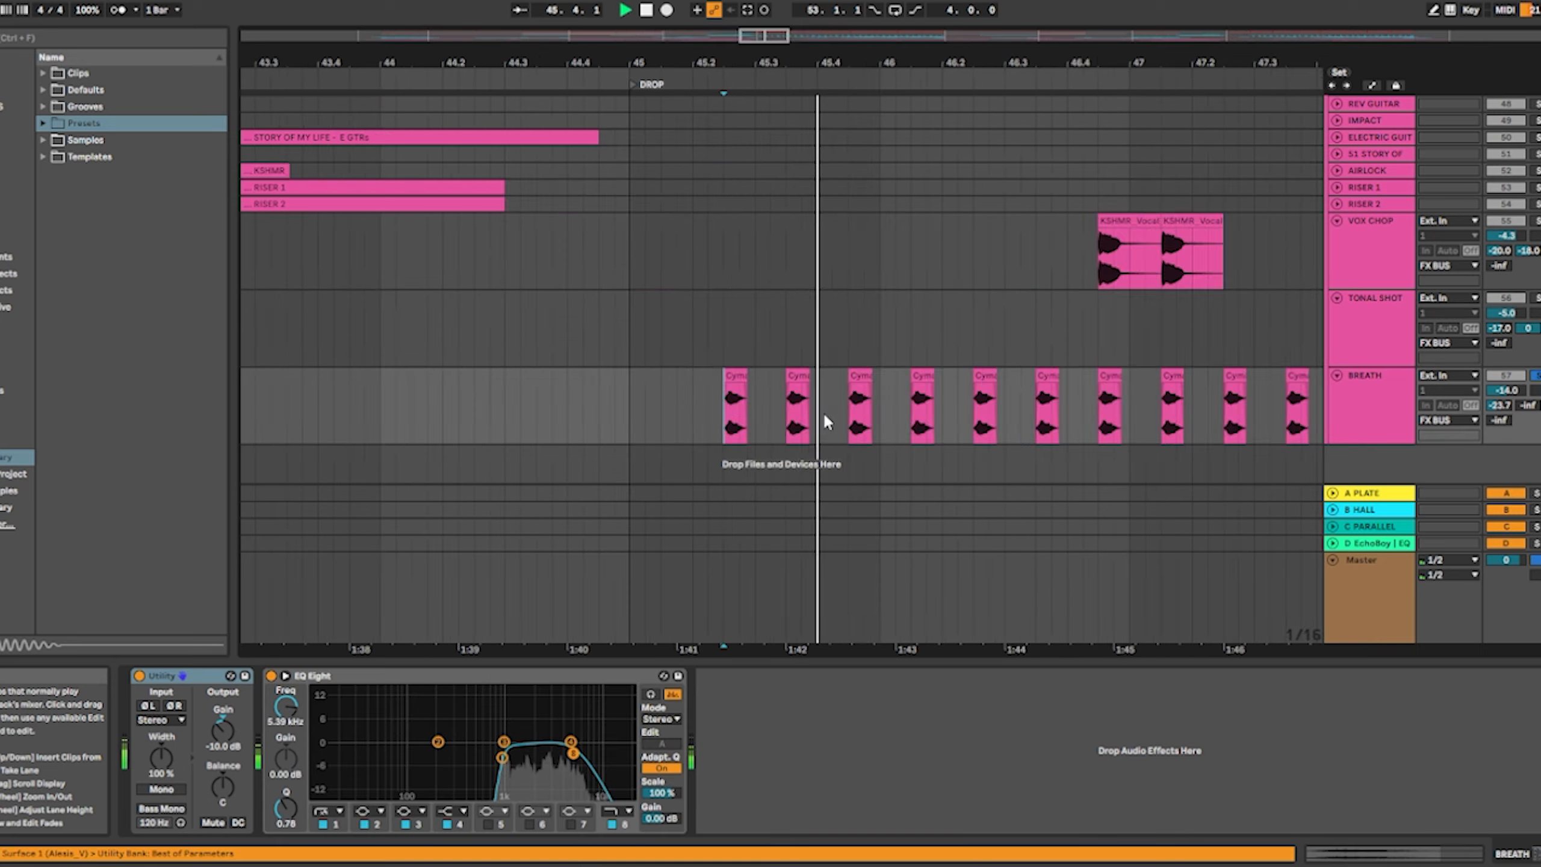
scroll(837, 412, "down", 5, "ctrl")
scroll(897, 413, "down", 3, "ctrl")
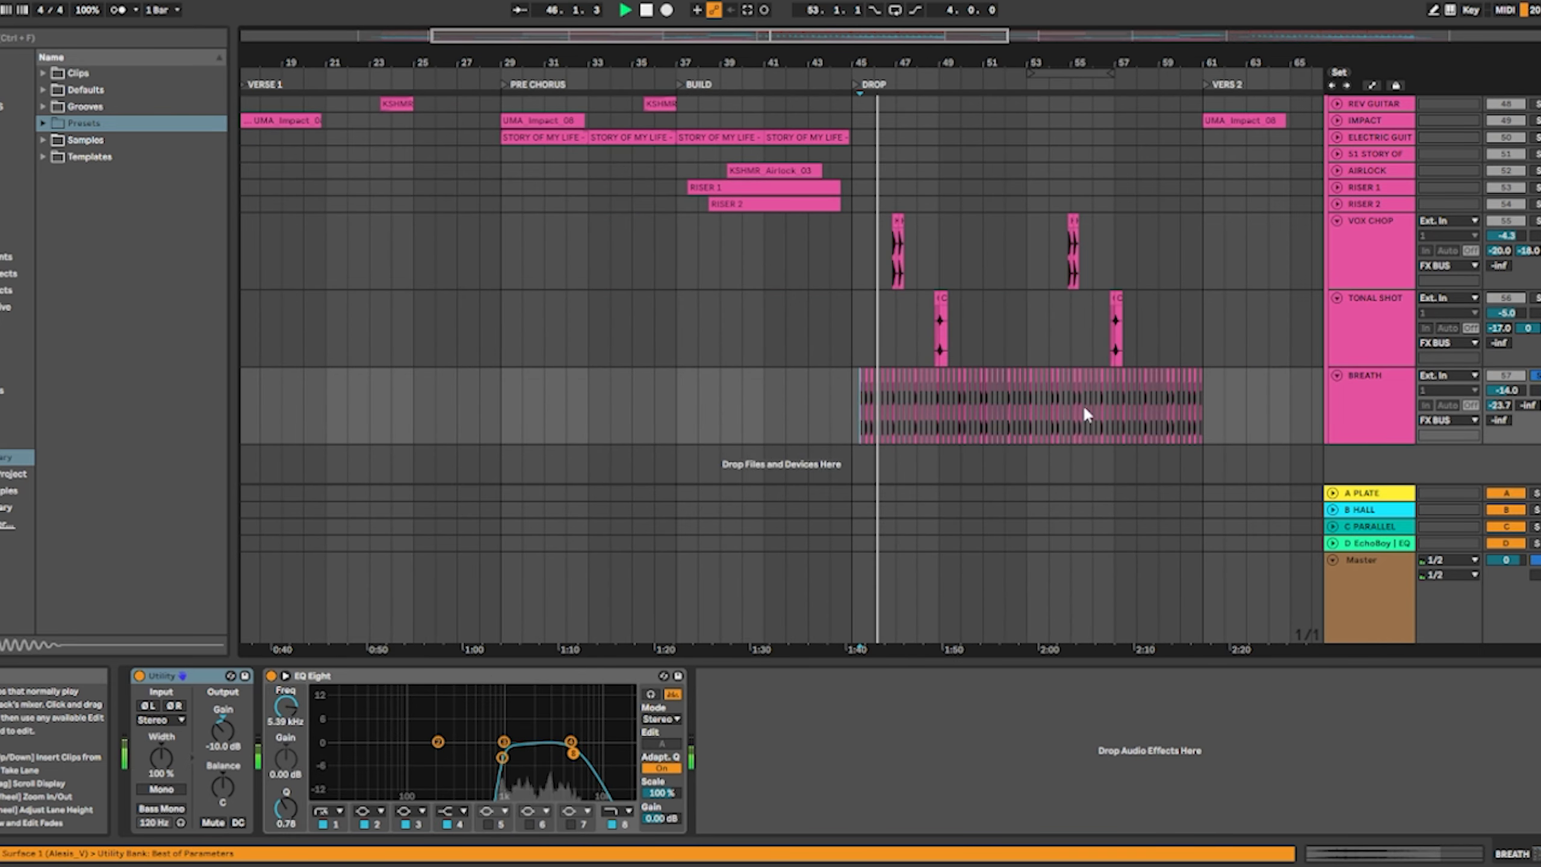
left_click(1536, 375)
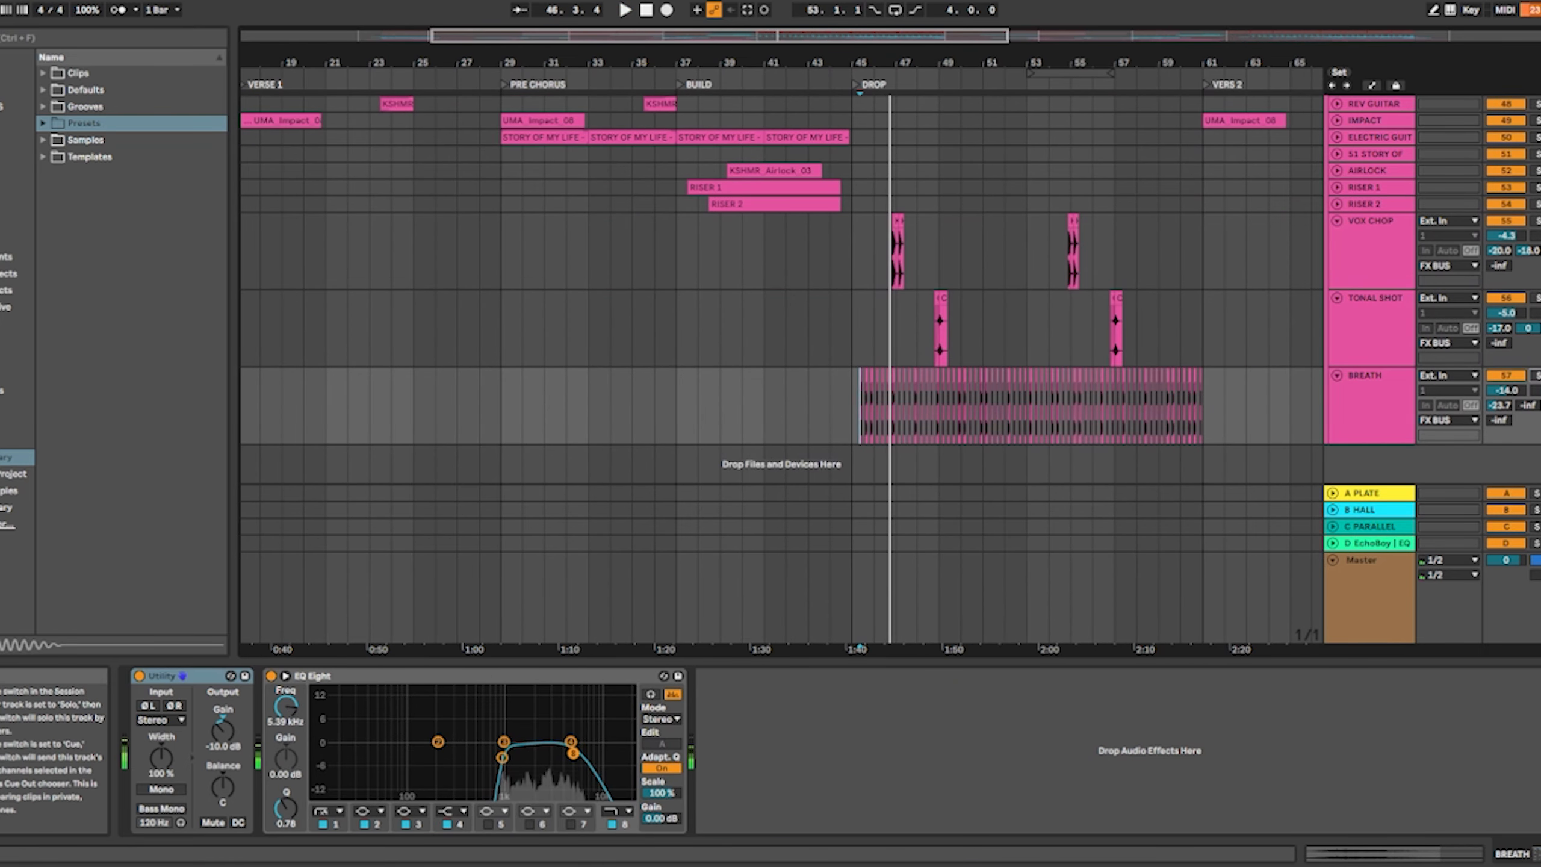
left_click(1338, 377)
Play the drop from bar 53 with no track soloed while looking through the FX BUS tracks
scroll(1339, 289, "up", 10)
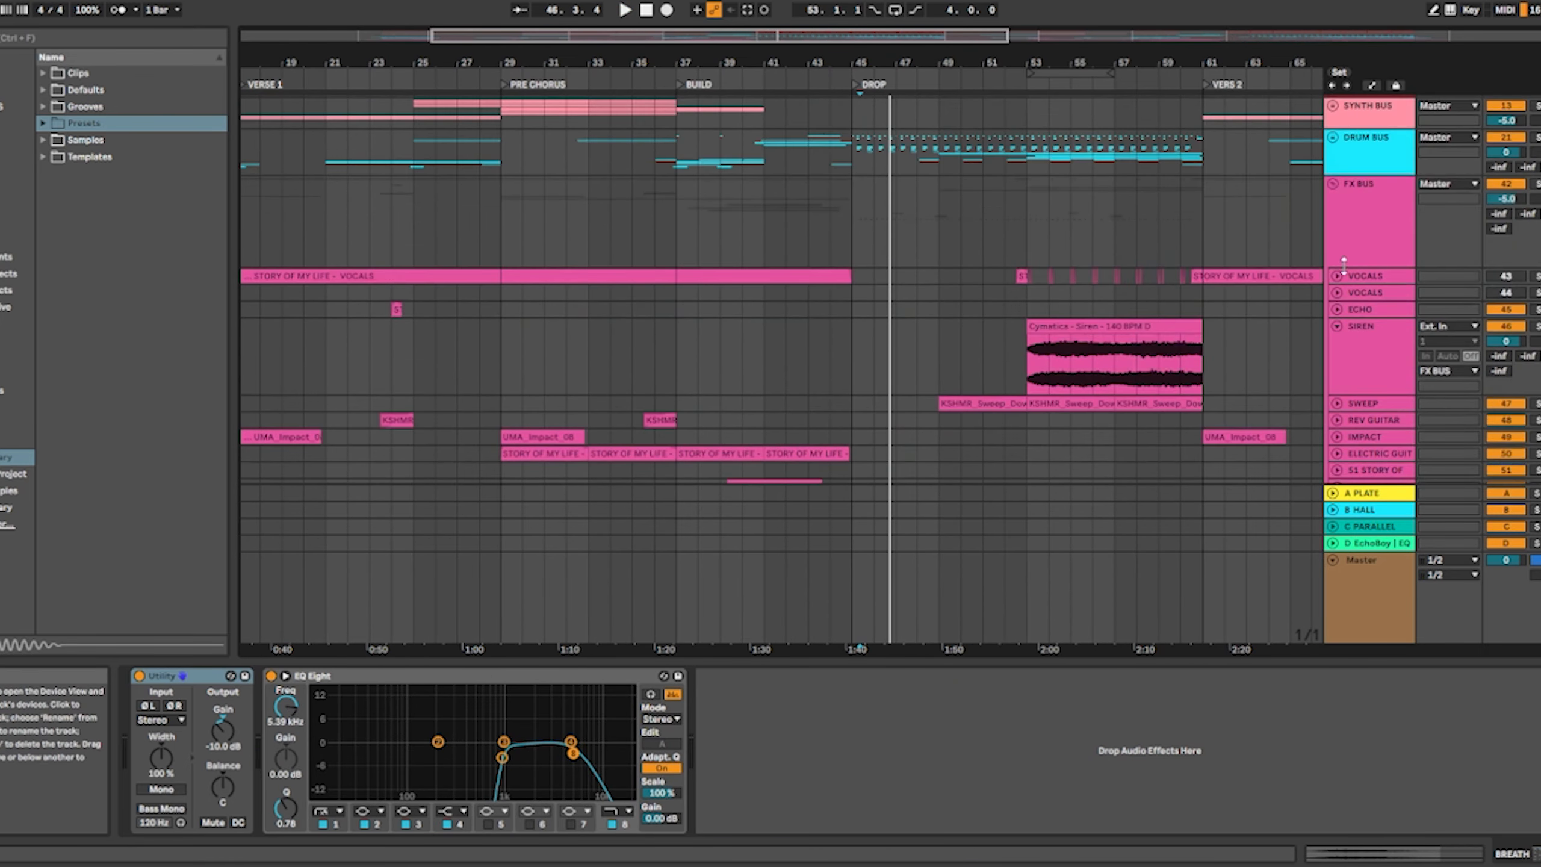
left_click(1026, 342)
key("space")
scroll(1042, 349, "down", 5)
scroll(1051, 349, "up", 4)
scroll(1055, 350, "down", 2)
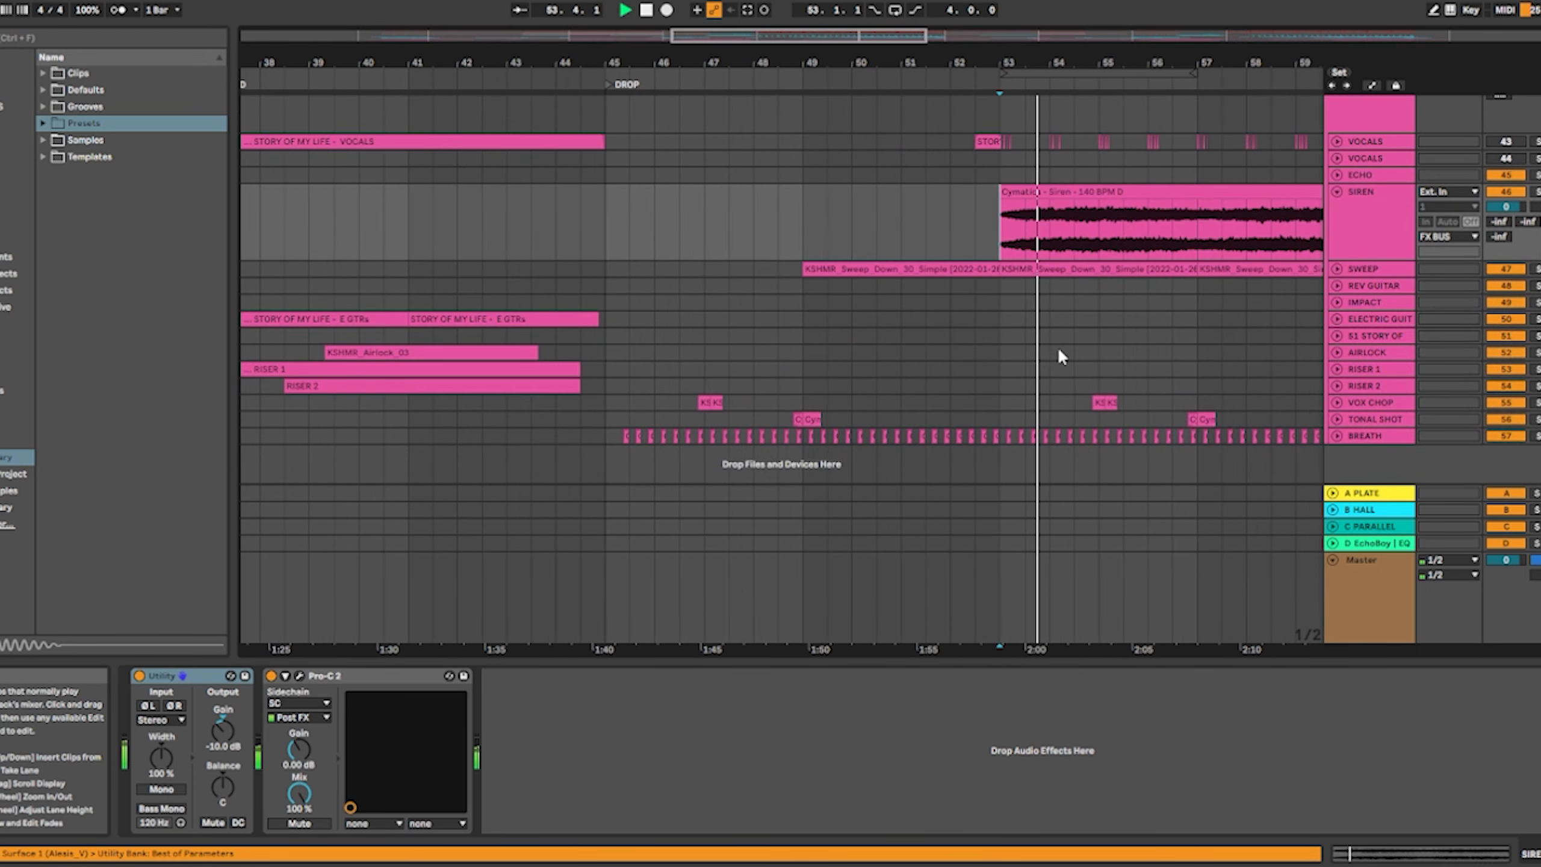
scroll(974, 344, "right", 4)
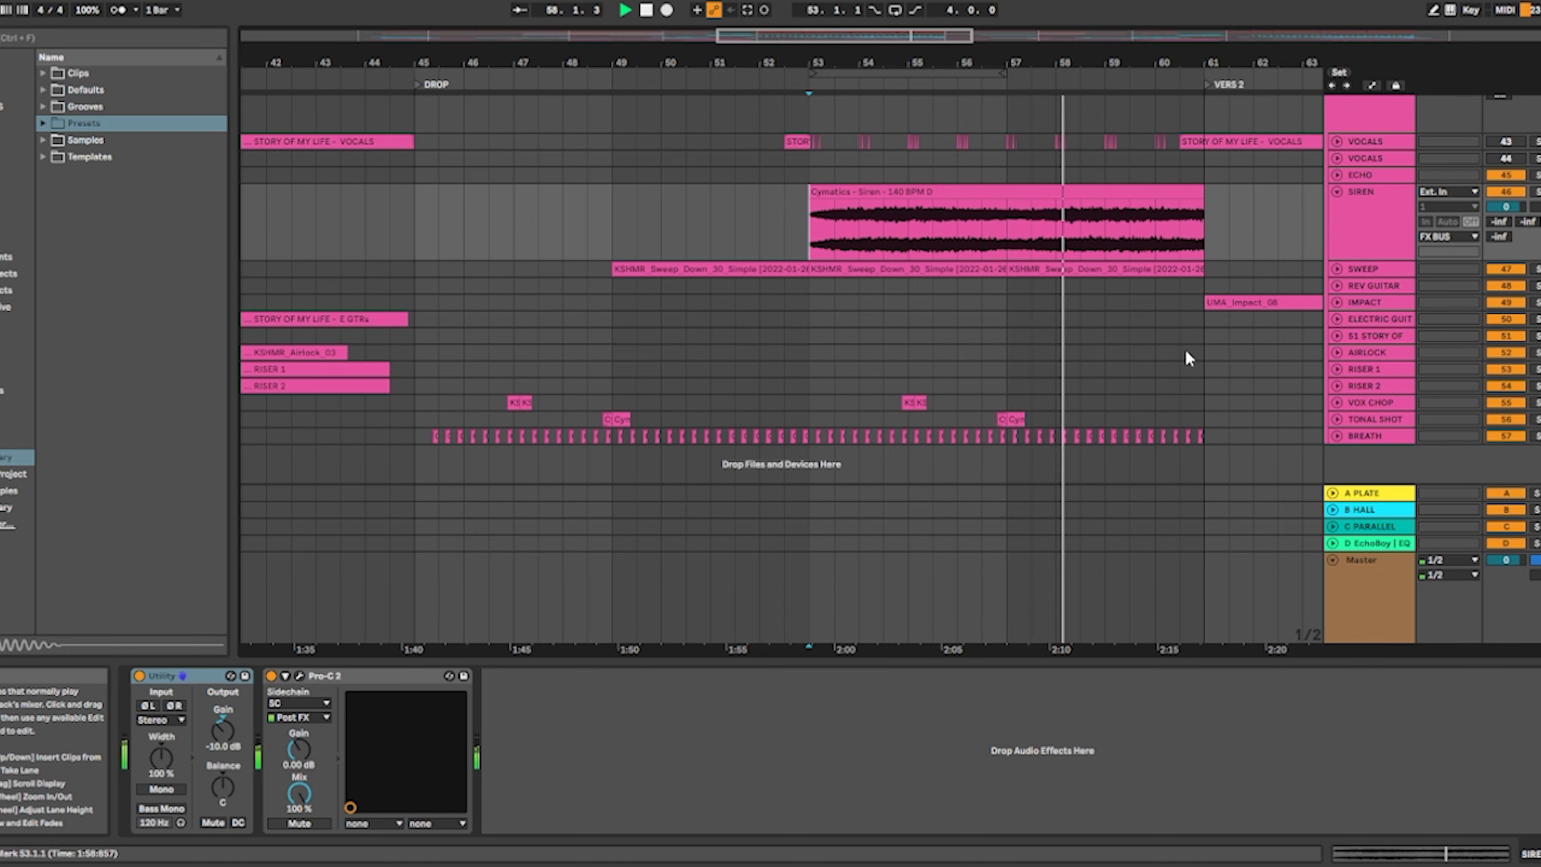
key("space")
Fold the FX BUS and highlight the drop up to bar 61 on the bass, drum and FX buses in turn
scroll(1243, 328, "up", 5)
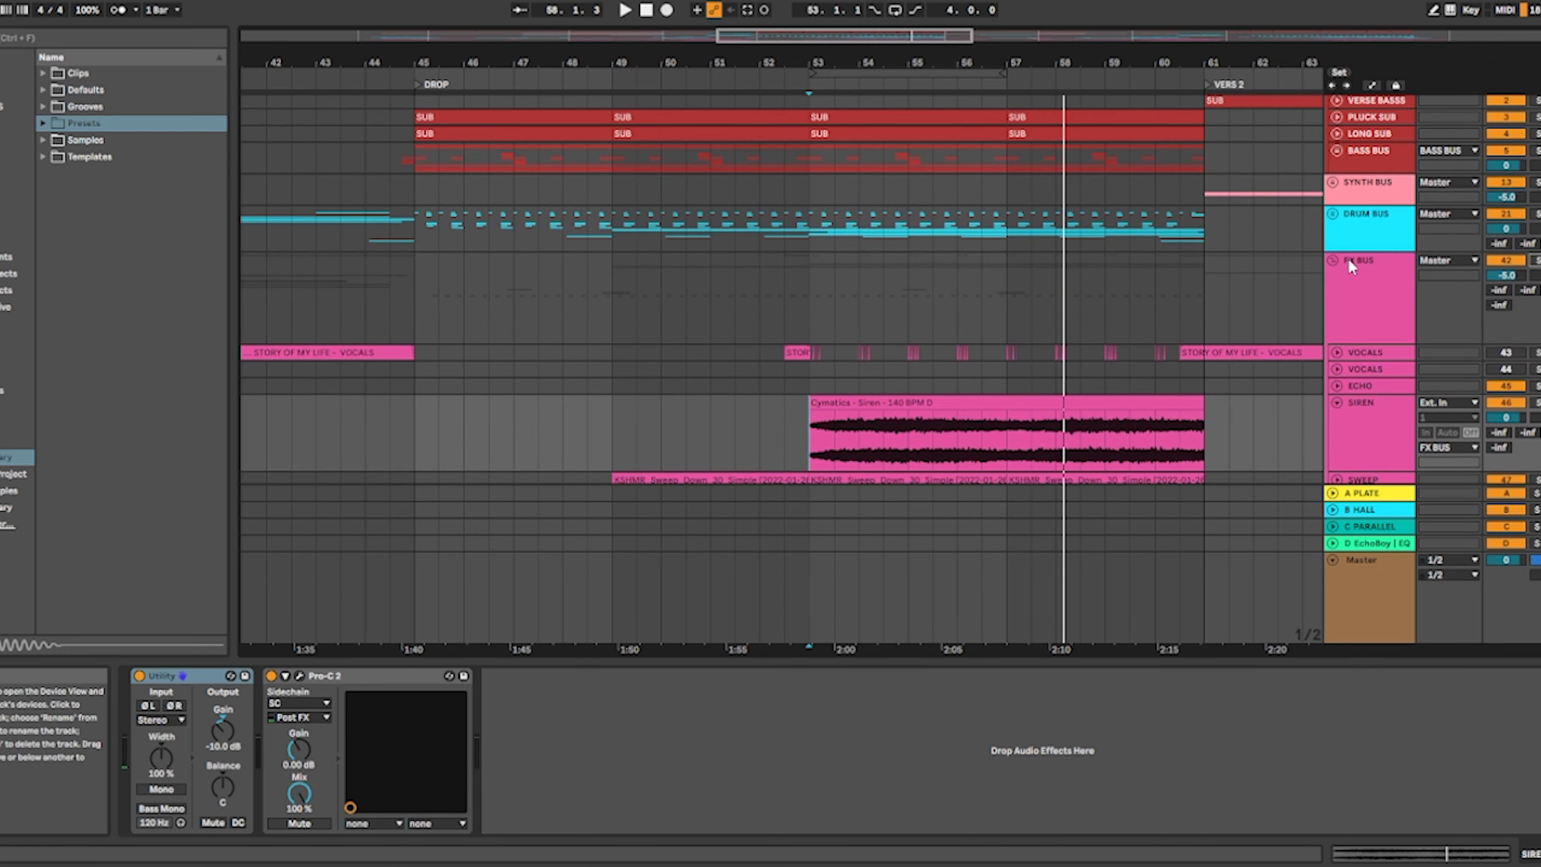
left_click(1333, 261)
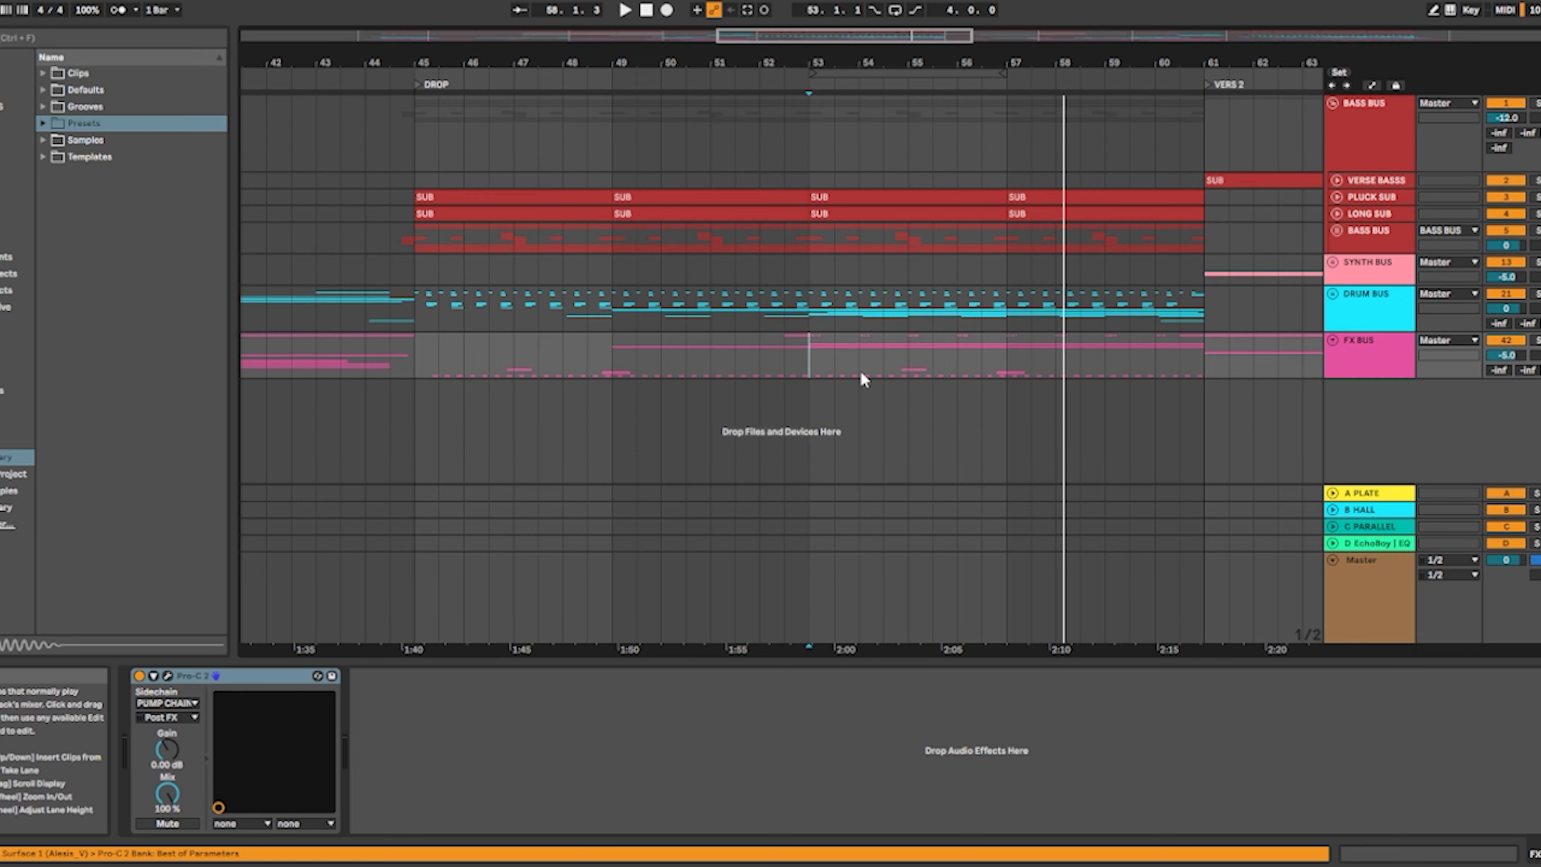
left_click_drag(388, 248, 1206, 243)
left_click(1208, 242)
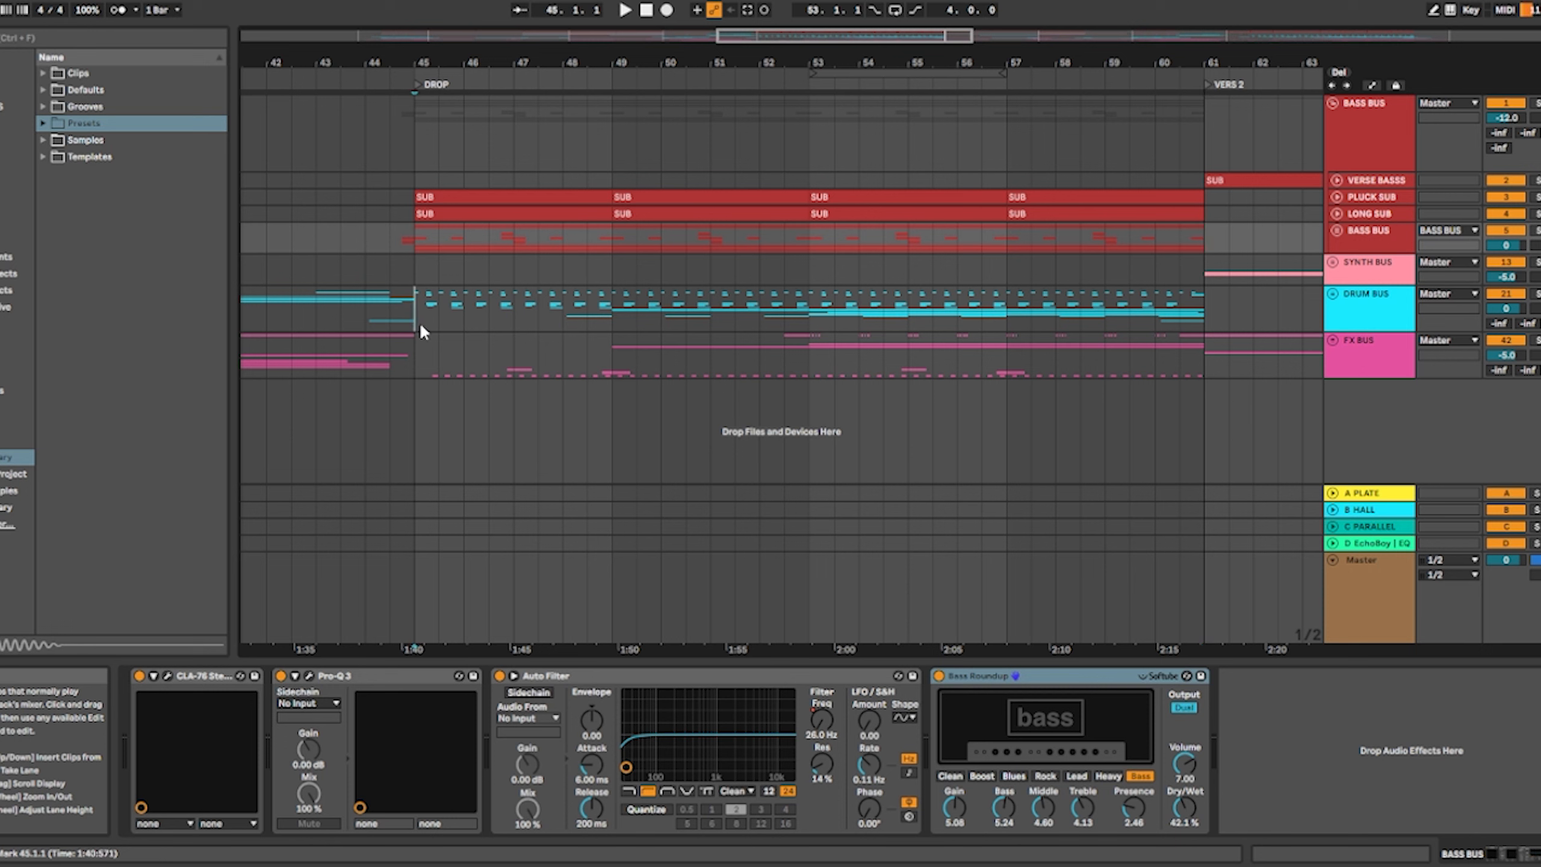
left_click_drag(419, 321, 1204, 283)
left_click_drag(425, 371, 1213, 338)
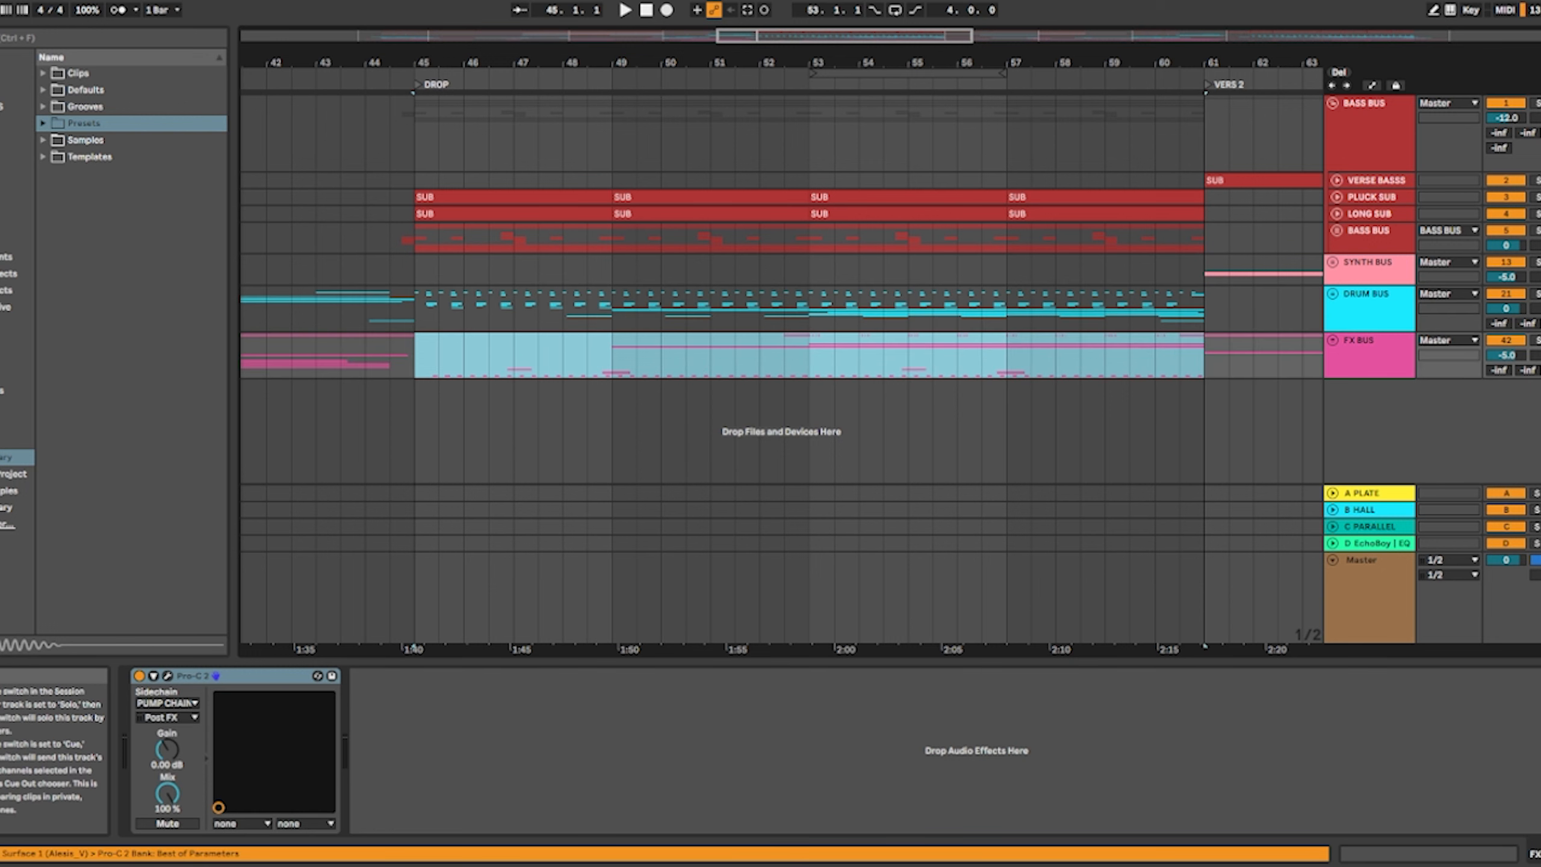